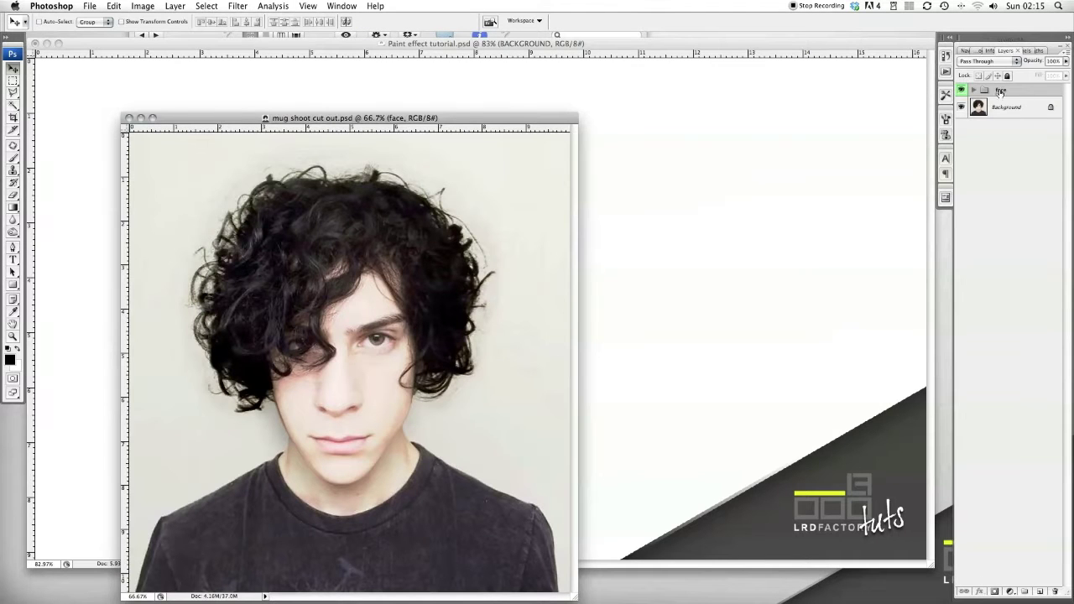
Copy the face group from mug shoot cut out.psd into Paint effect tutorial.psd, and close the source portrait.
{"action": "left_click_drag", "start_coordinate": [984, 90], "coordinate": [625, 182]}
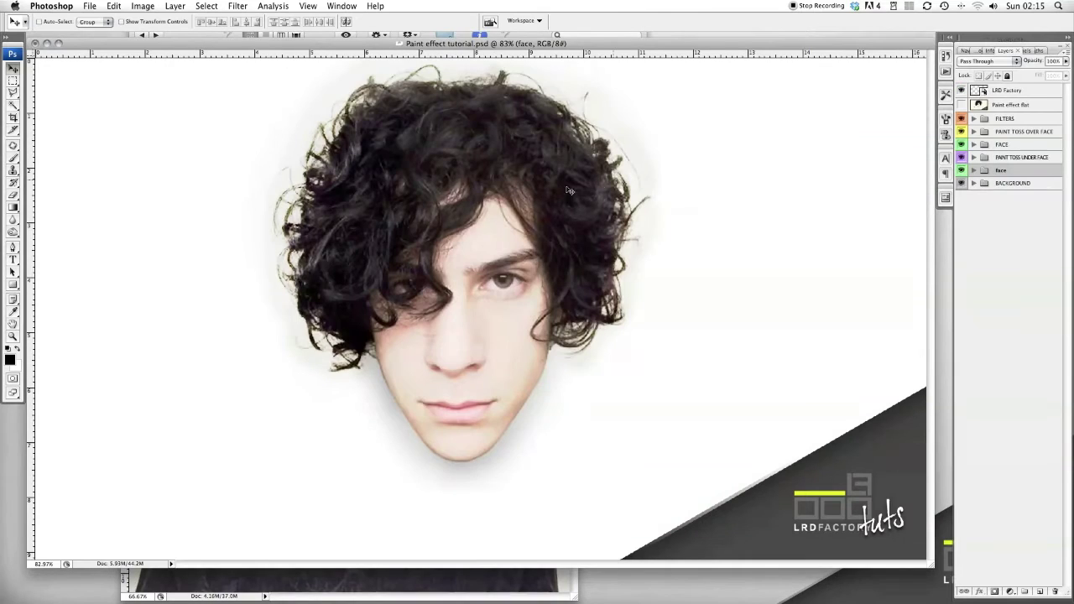
{"action": "left_click", "coordinate": [502, 581]}
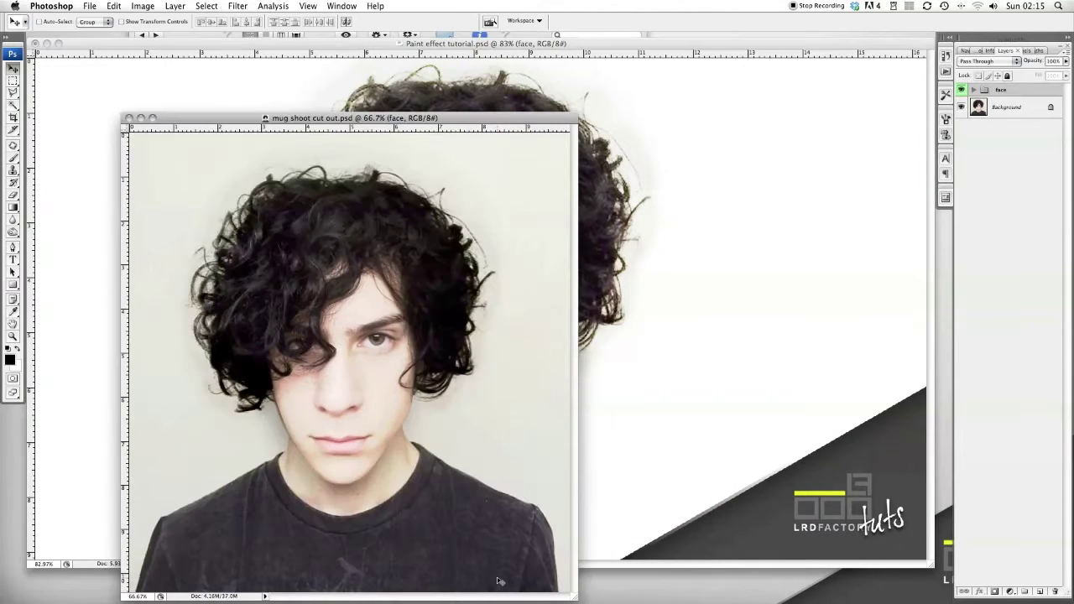
{"action": "left_click", "coordinate": [128, 119]}
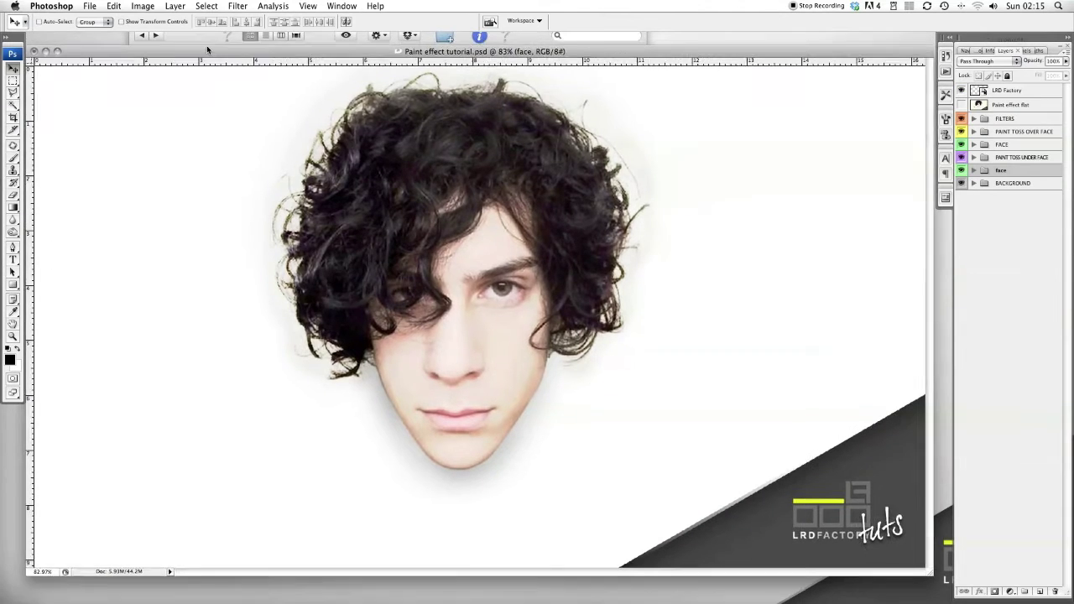
Open 1-2.jpg from the Paint tossing effect tut paints folder in Photoshop and convert its locked background into the editable Layer 0.
{"action": "key", "text": "super+Tab"}
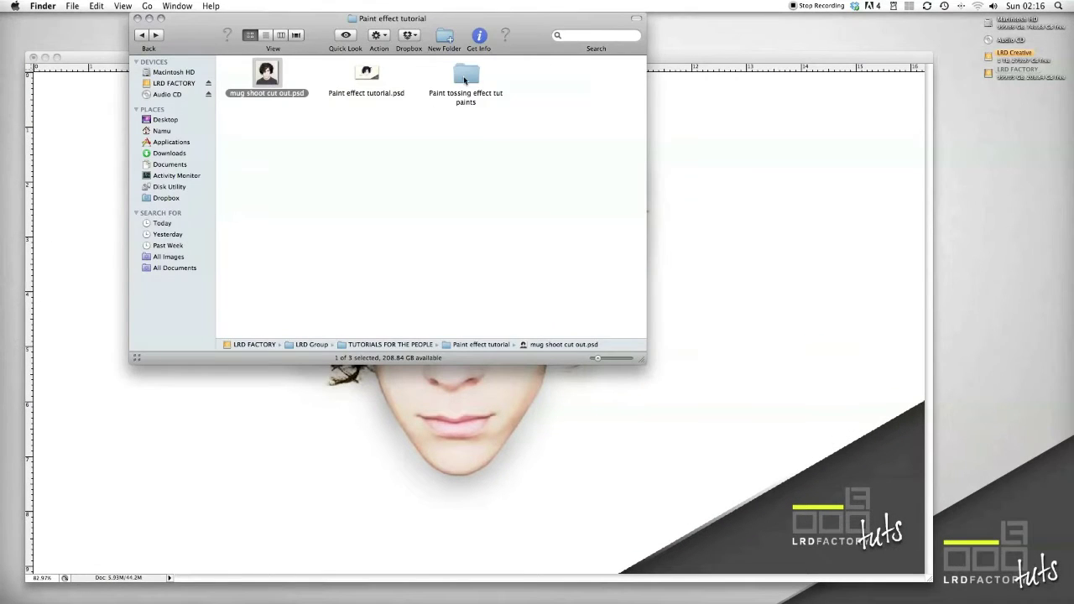
{"action": "double_click", "coordinate": [466, 77]}
{"action": "left_click_drag", "start_coordinate": [367, 82], "coordinate": [535, 582]}
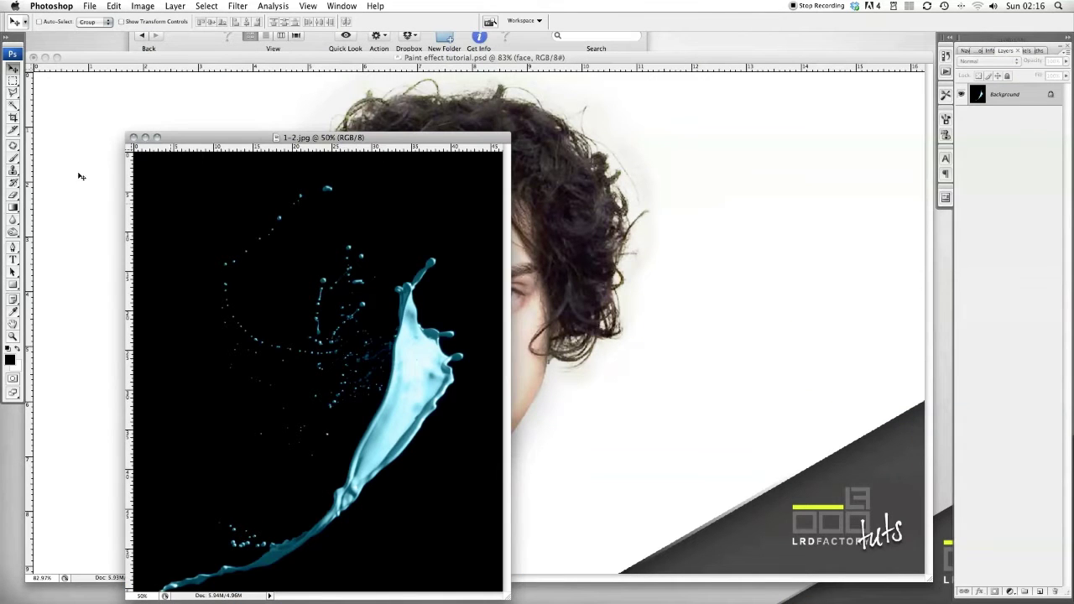
{"action": "double_click", "coordinate": [1022, 98]}
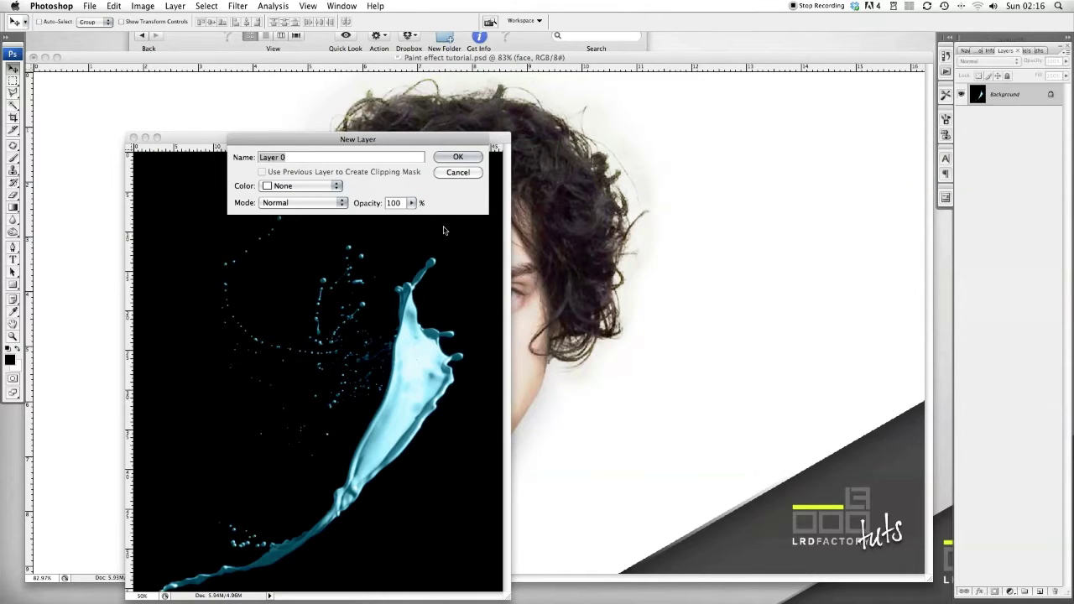
{"action": "key", "text": "Return"}
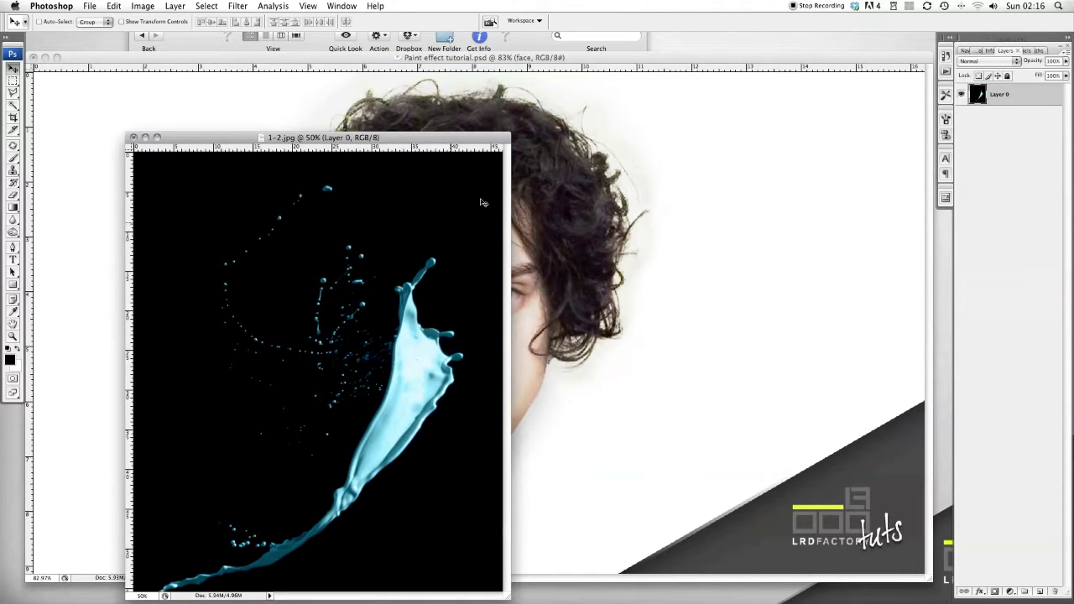
Select the black background around the blue paint splash using the Magic Wand with a tolerance of 20.
{"action": "left_click", "coordinate": [13, 104]}
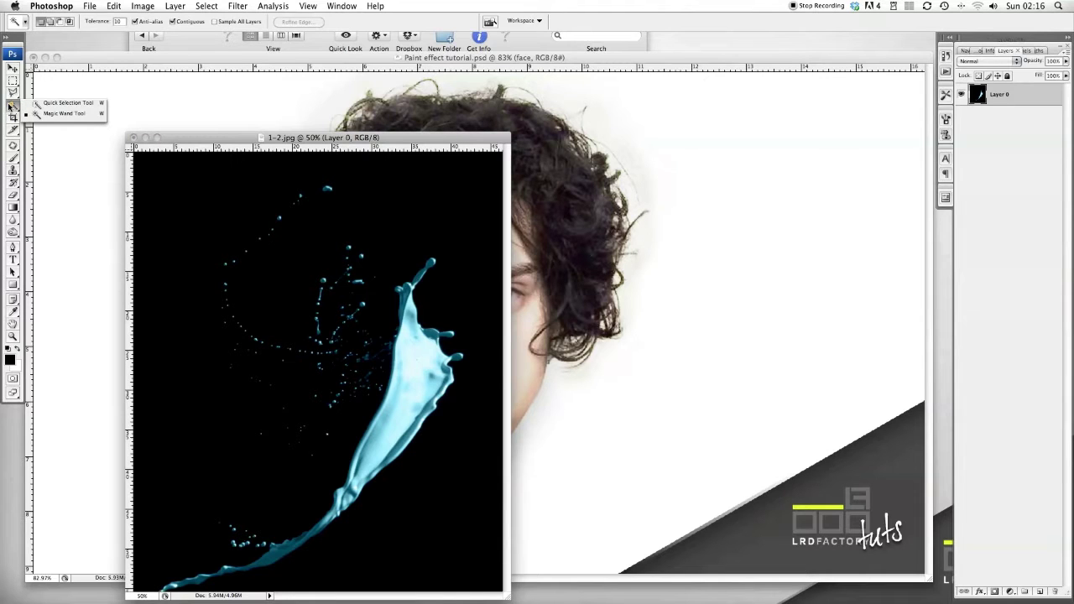
{"action": "left_click", "coordinate": [205, 203]}
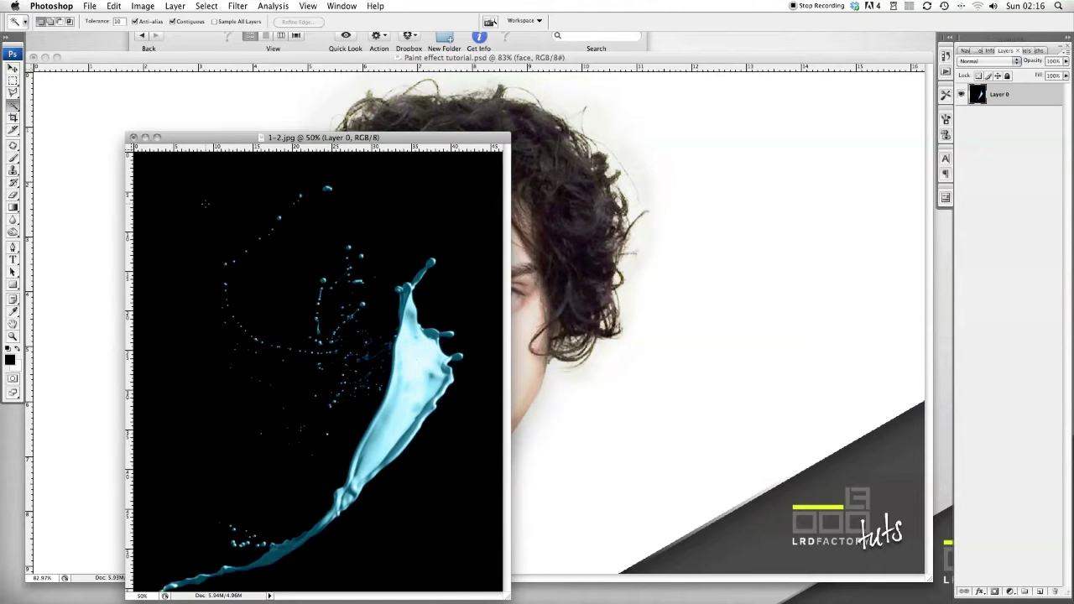
{"action": "left_click", "coordinate": [205, 203]}
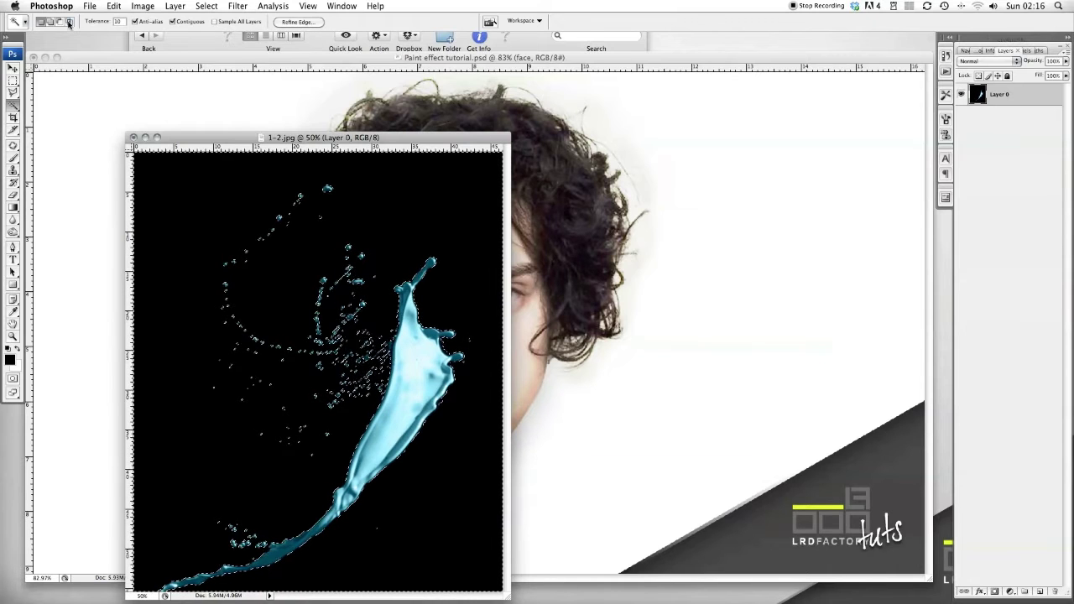
{"action": "double_click", "coordinate": [118, 22]}
{"action": "type", "text": "20"}
{"action": "left_click", "coordinate": [215, 194]}
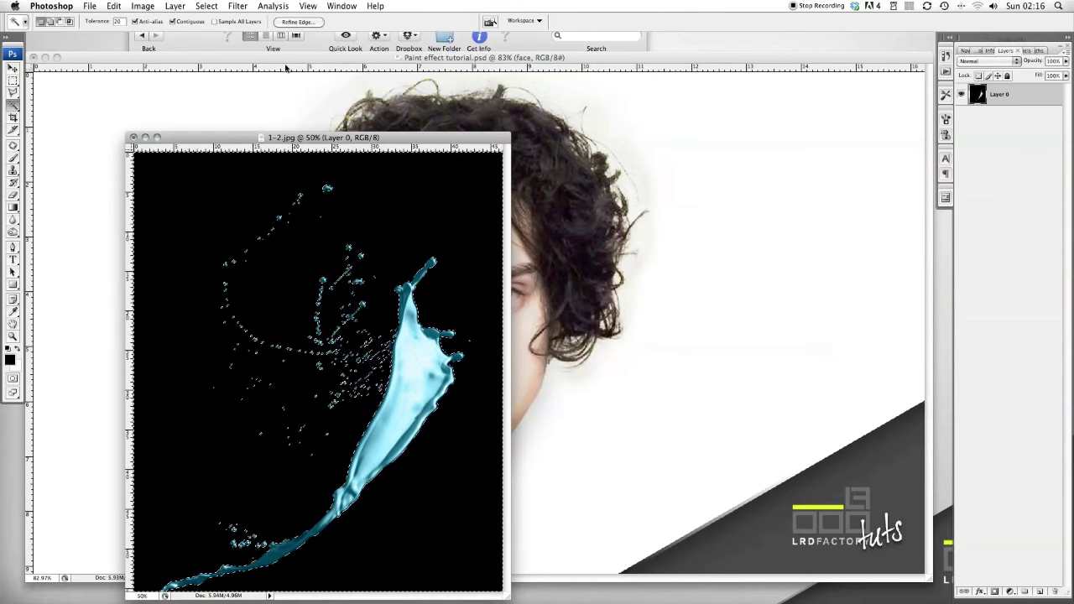
Refine the selection edge with radius 3.5 px, contrast 34% and feather 0.5 px, then delete the black background and deselect.
{"action": "left_click", "coordinate": [298, 22]}
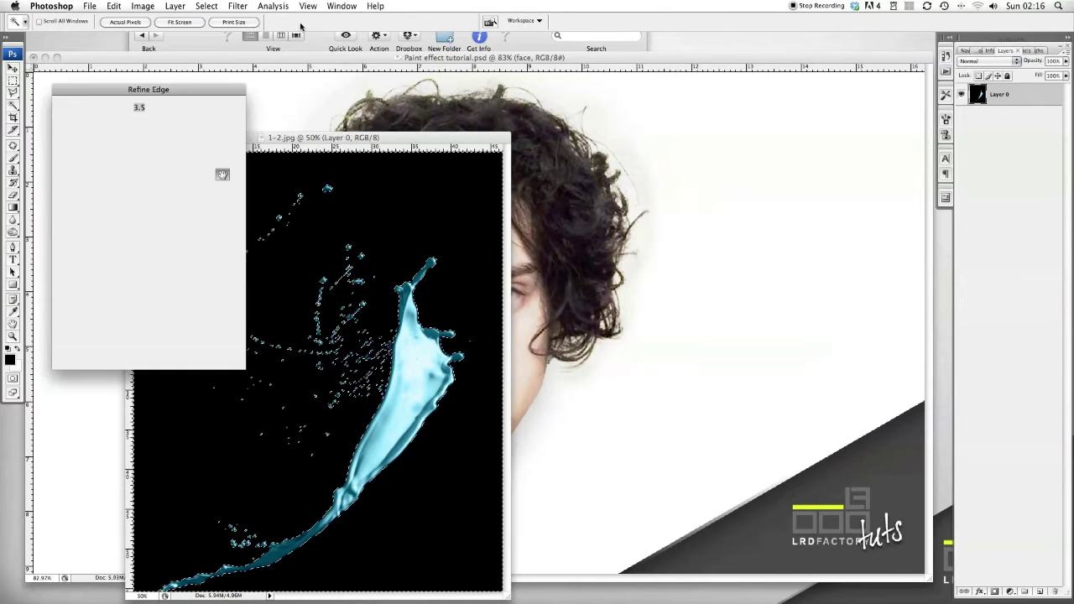
{"action": "left_click", "coordinate": [141, 287]}
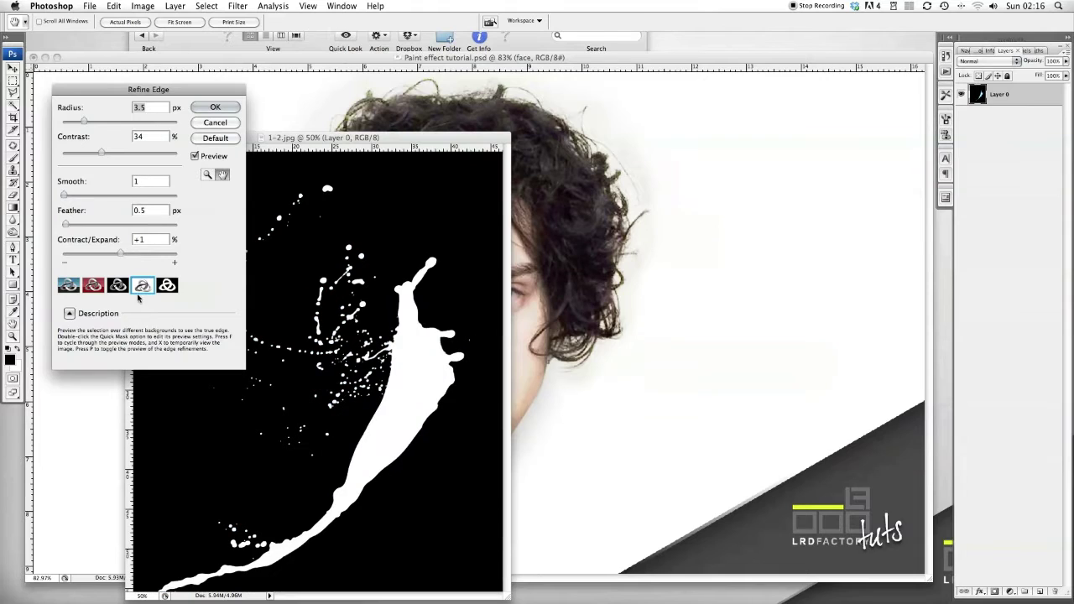
{"action": "left_click", "coordinate": [141, 181]}
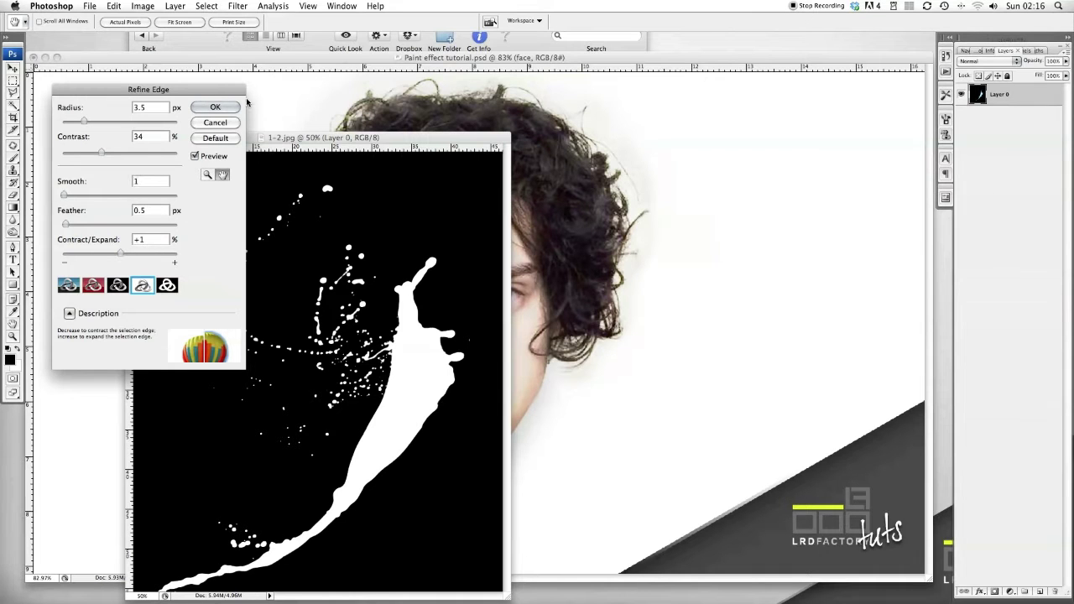
{"action": "left_click", "coordinate": [214, 106]}
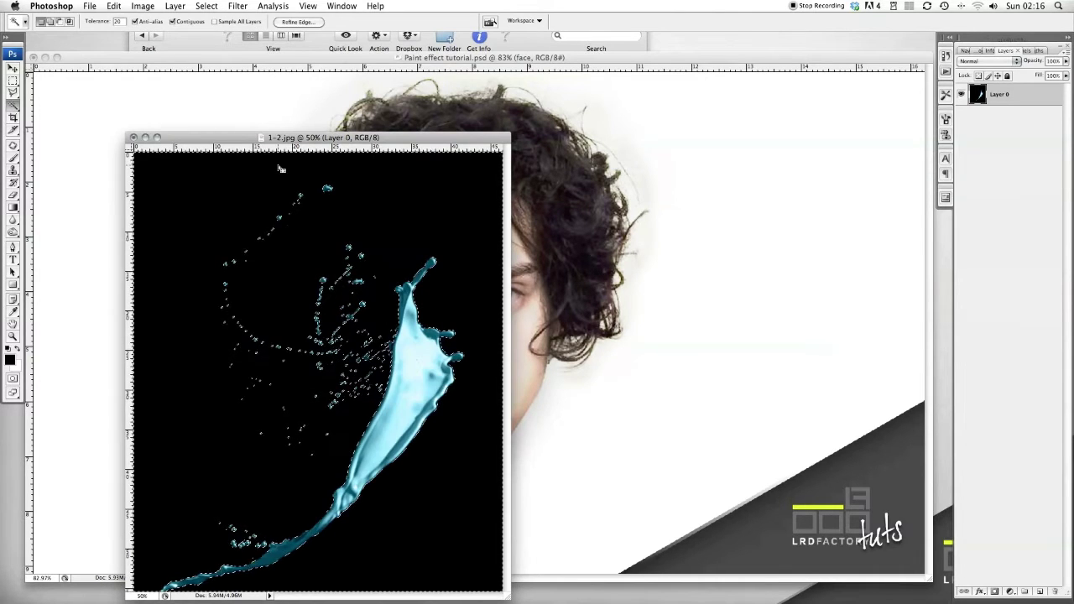
{"action": "key", "text": "Delete"}
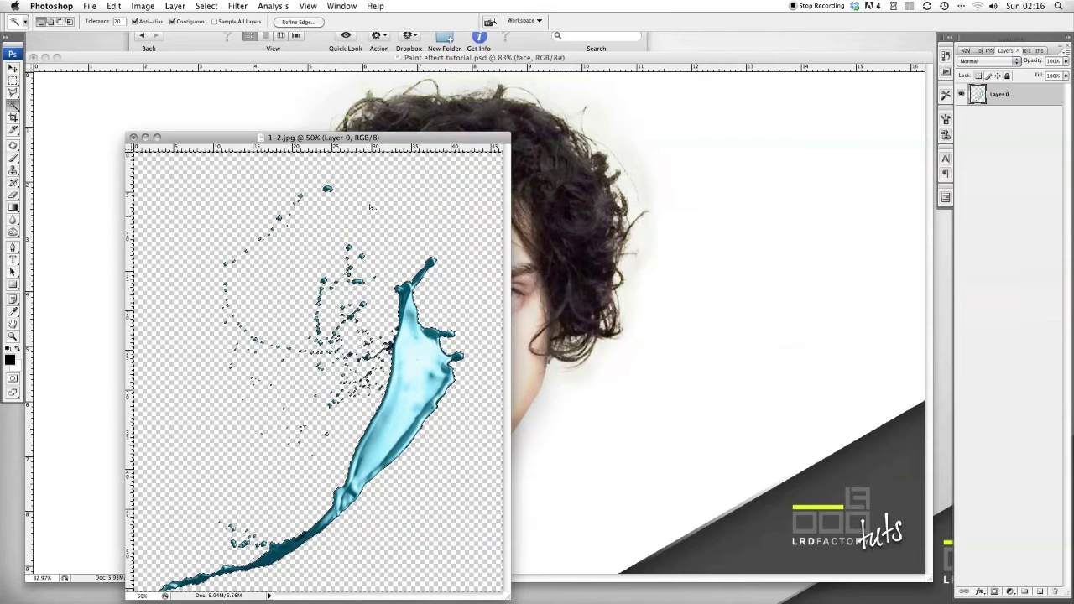
{"action": "key", "text": "super+d"}
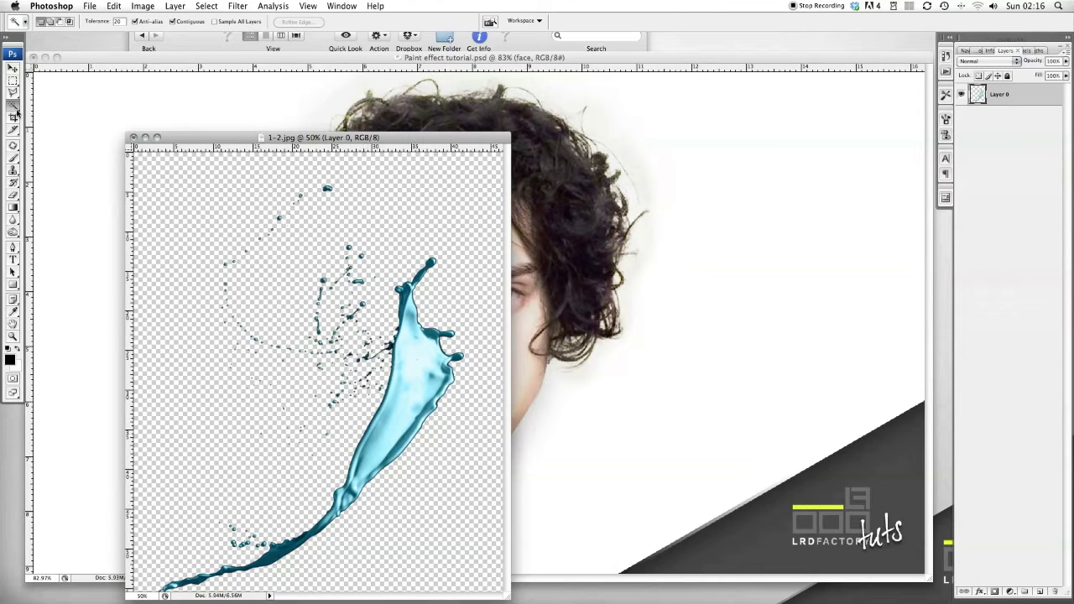
Outline the upper part of the blue paint splash with the Polygonal Lasso.
{"action": "left_click", "coordinate": [14, 67]}
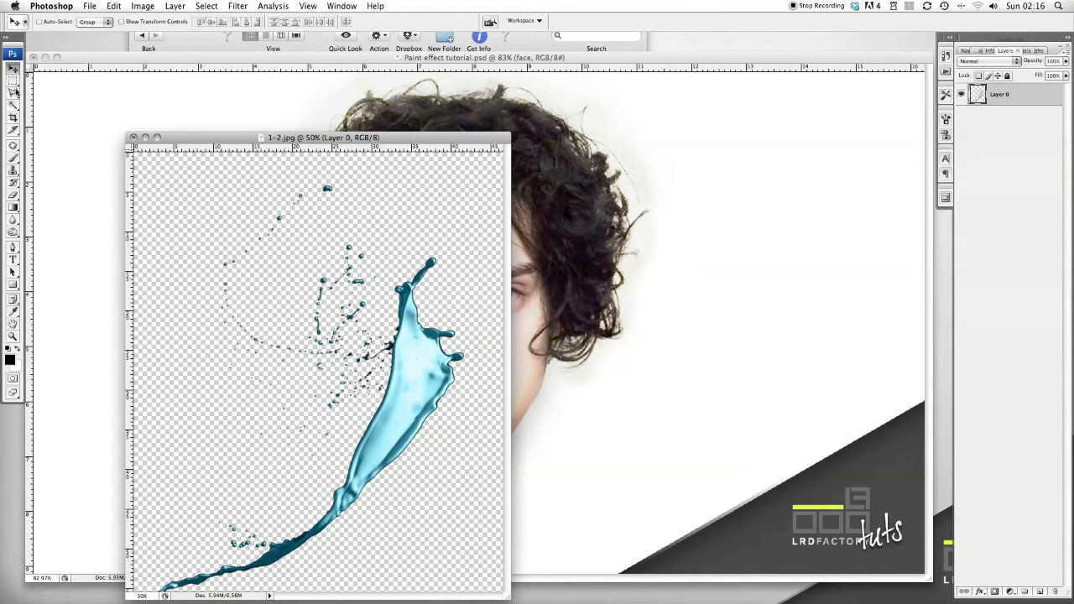
{"action": "left_click", "coordinate": [14, 93]}
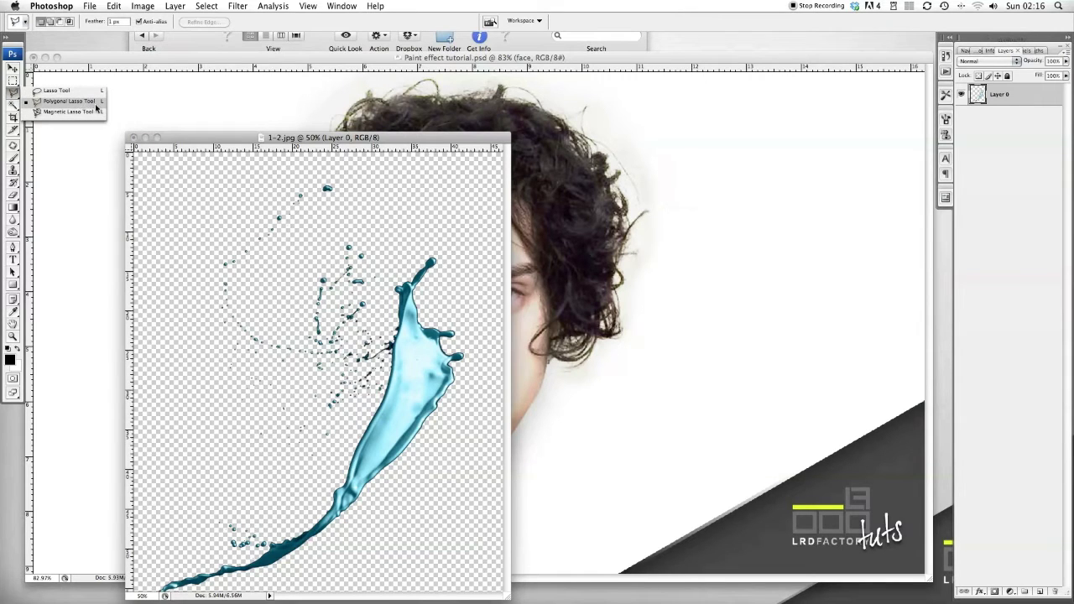
{"action": "left_click", "coordinate": [69, 100]}
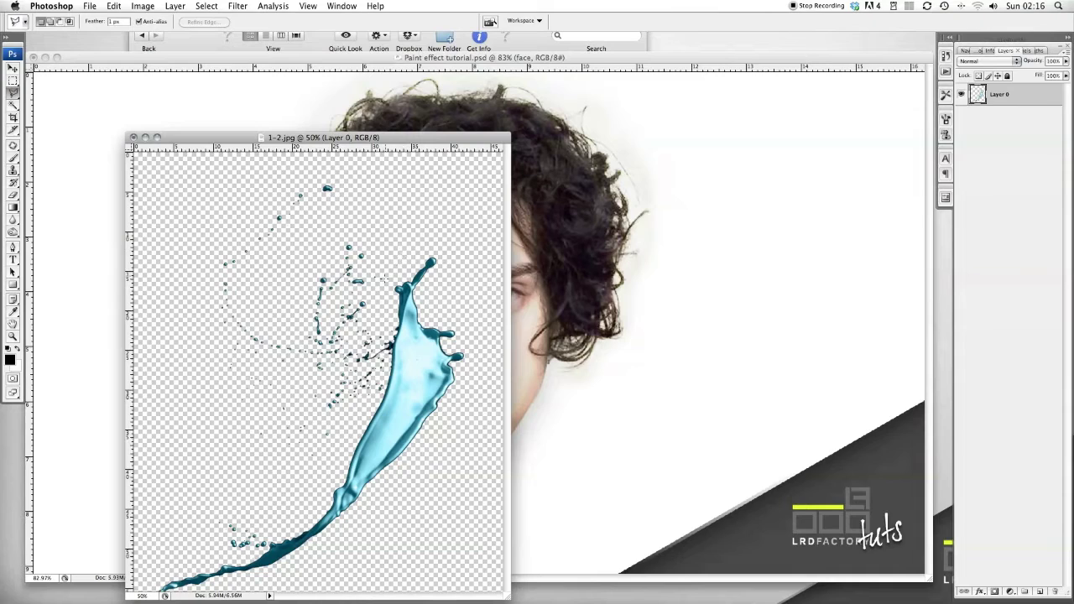
{"action": "left_click", "coordinate": [395, 288]}
{"action": "left_click", "coordinate": [458, 256]}
{"action": "left_click", "coordinate": [480, 361]}
{"action": "left_click", "coordinate": [432, 426]}
{"action": "left_click", "coordinate": [384, 286]}
Copy the selected splash piece over the face in Paint effect tutorial.psd, and close 1-2.jpg.
{"action": "left_click", "coordinate": [14, 69]}
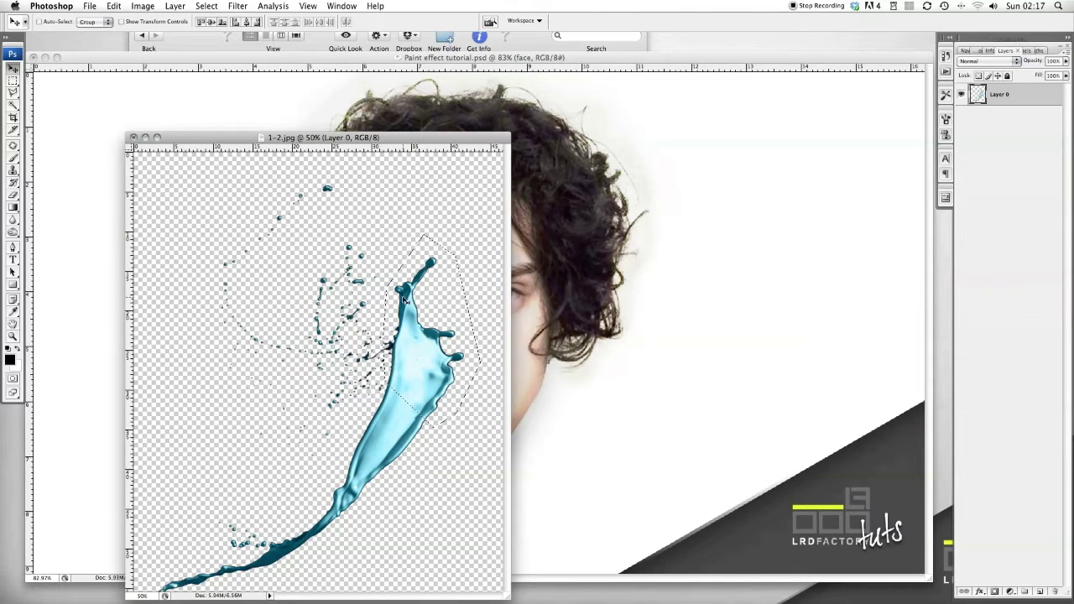
{"action": "mouse_move", "coordinate": [424, 353]}
{"action": "left_mouse_down"}
{"action": "mouse_move", "coordinate": [479, 361]}
{"action": "mouse_move", "coordinate": [567, 317]}
{"action": "mouse_move", "coordinate": [584, 325]}
{"action": "left_mouse_up"}
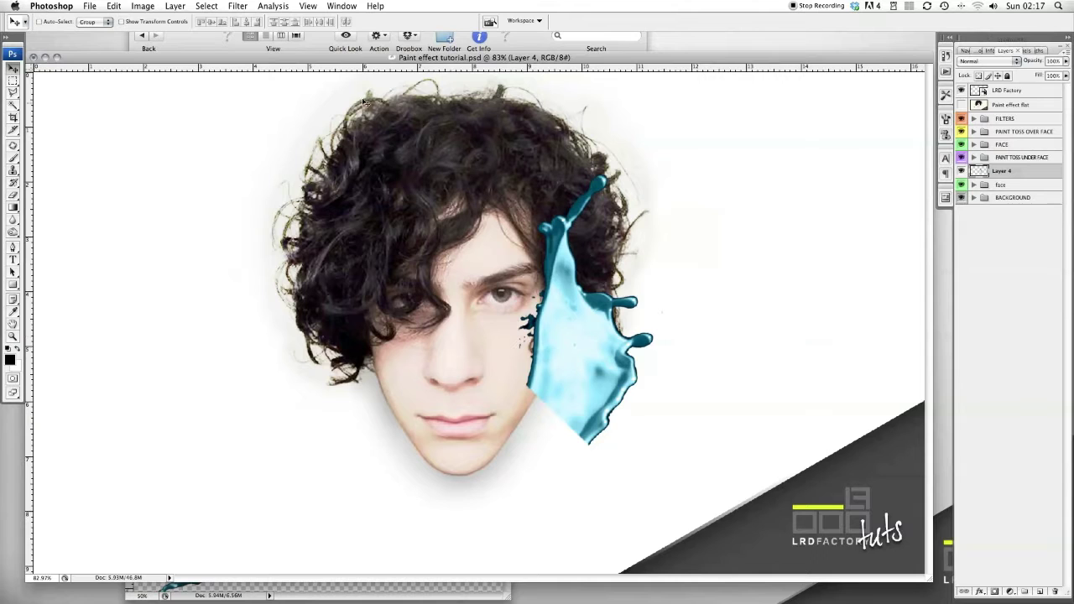
{"action": "left_click_drag", "start_coordinate": [194, 56], "coordinate": [220, 158]}
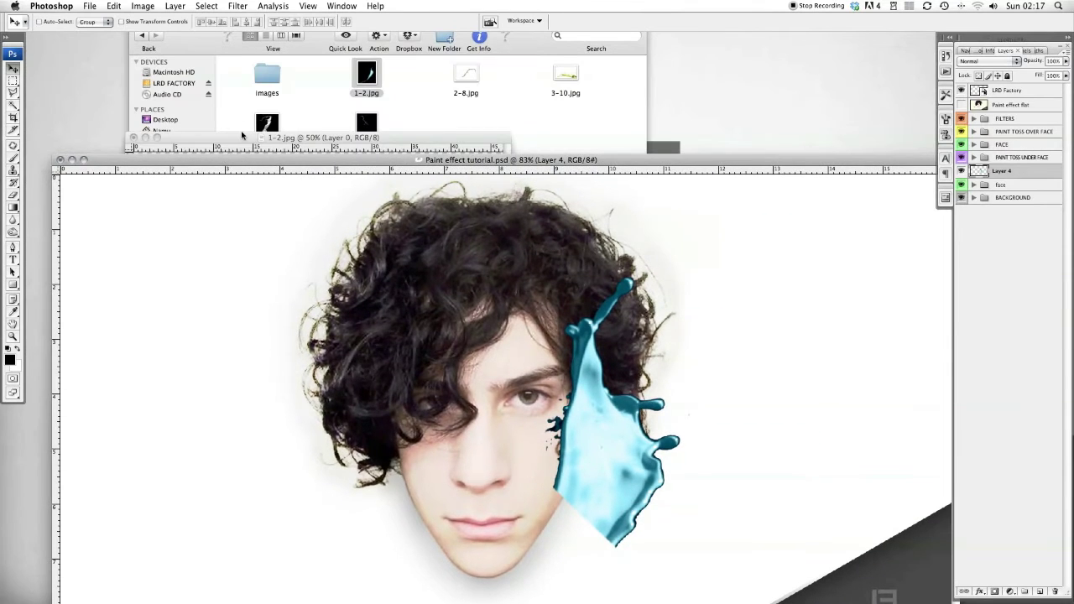
{"action": "left_click", "coordinate": [241, 135]}
{"action": "left_click", "coordinate": [139, 138]}
{"action": "left_click", "coordinate": [487, 175]}
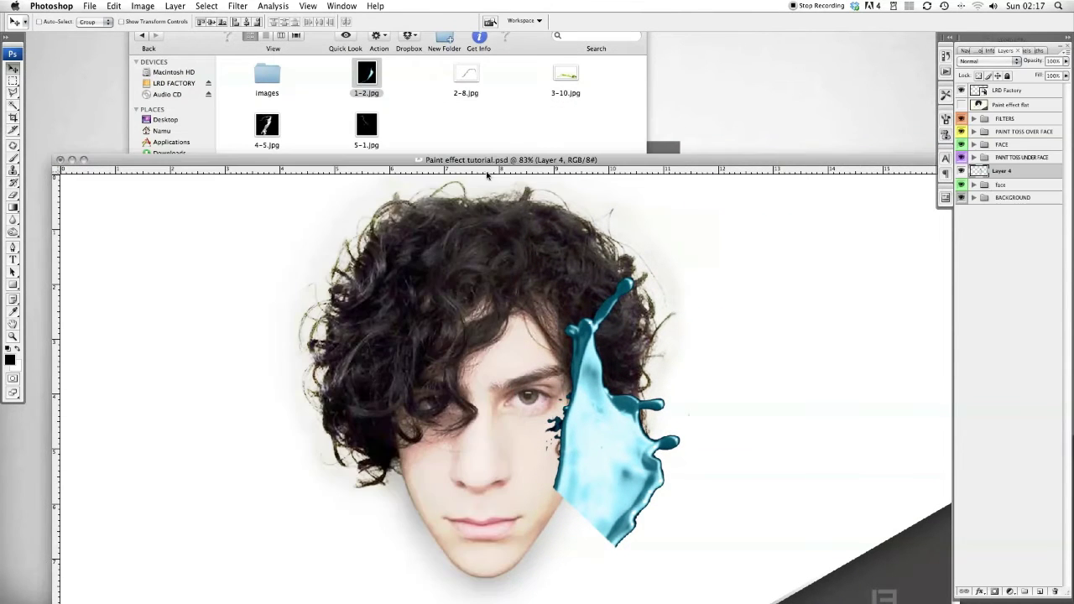
{"action": "left_click_drag", "start_coordinate": [487, 165], "coordinate": [470, 76]}
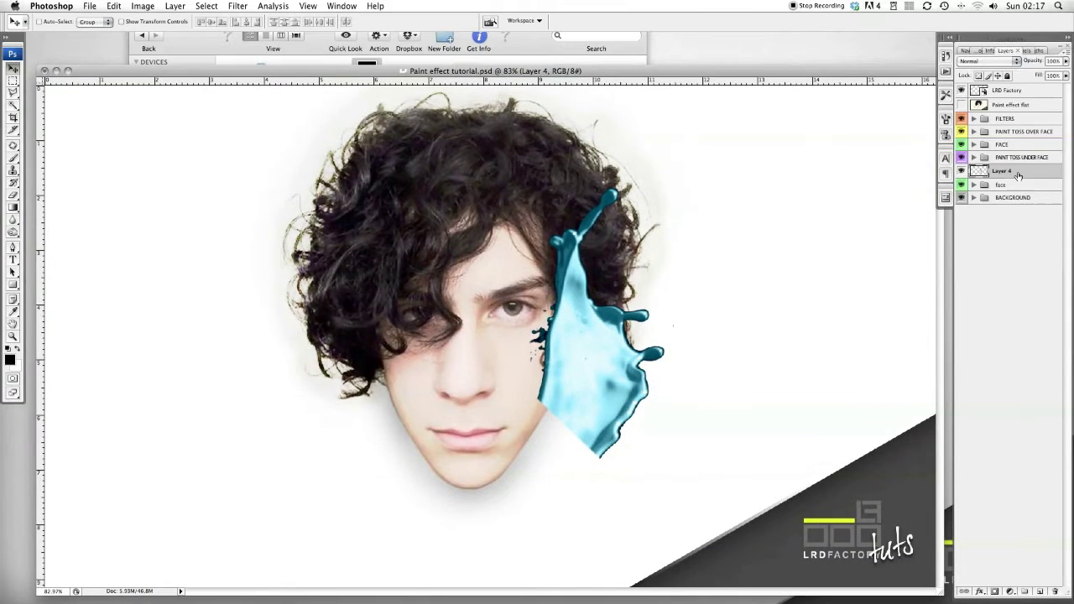
Put the splash layer into the PAINT TOSS OVER FACE group and wrap it in a new group there.
{"action": "left_click_drag", "start_coordinate": [1013, 170], "coordinate": [1009, 131]}
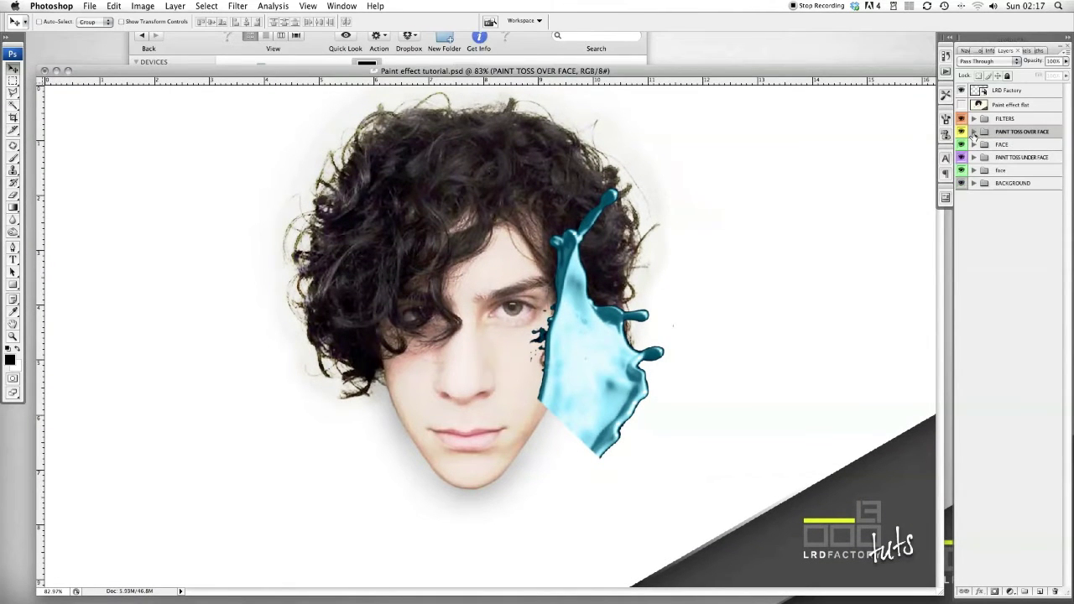
{"action": "left_click", "coordinate": [1012, 145]}
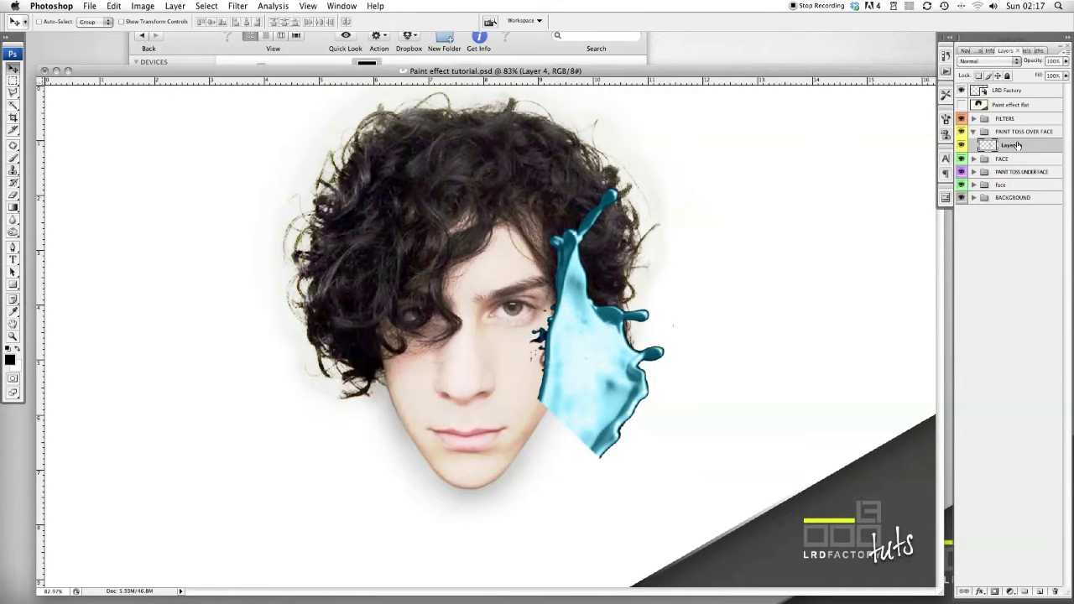
{"action": "key", "text": "super+g"}
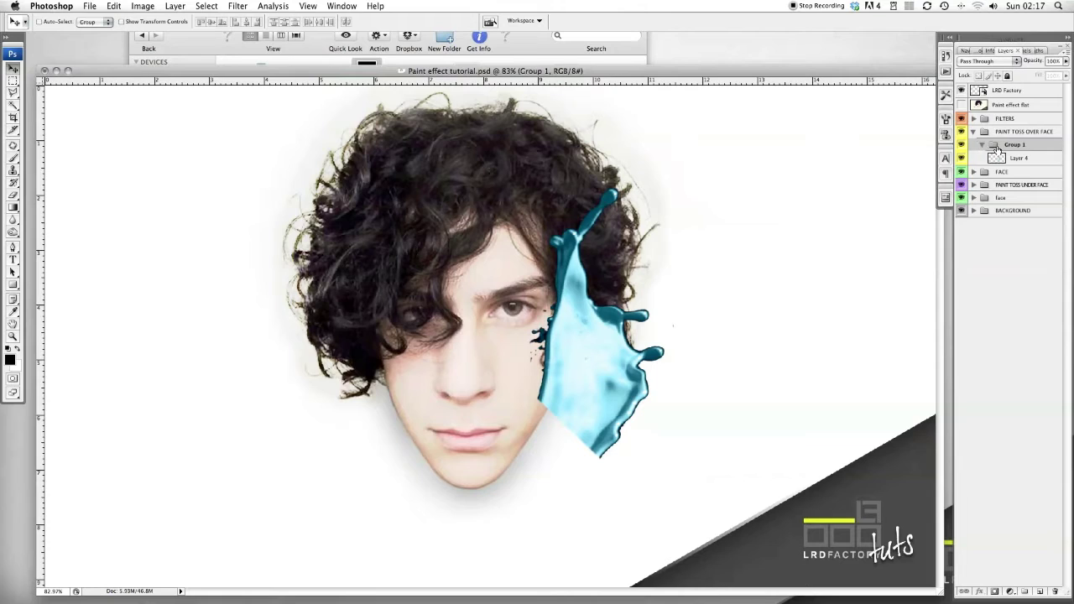
Scale the splash layer to about 49%, rotate it to 60 degrees and place it on the cheek below the visible eye.
{"action": "left_click", "coordinate": [1016, 157]}
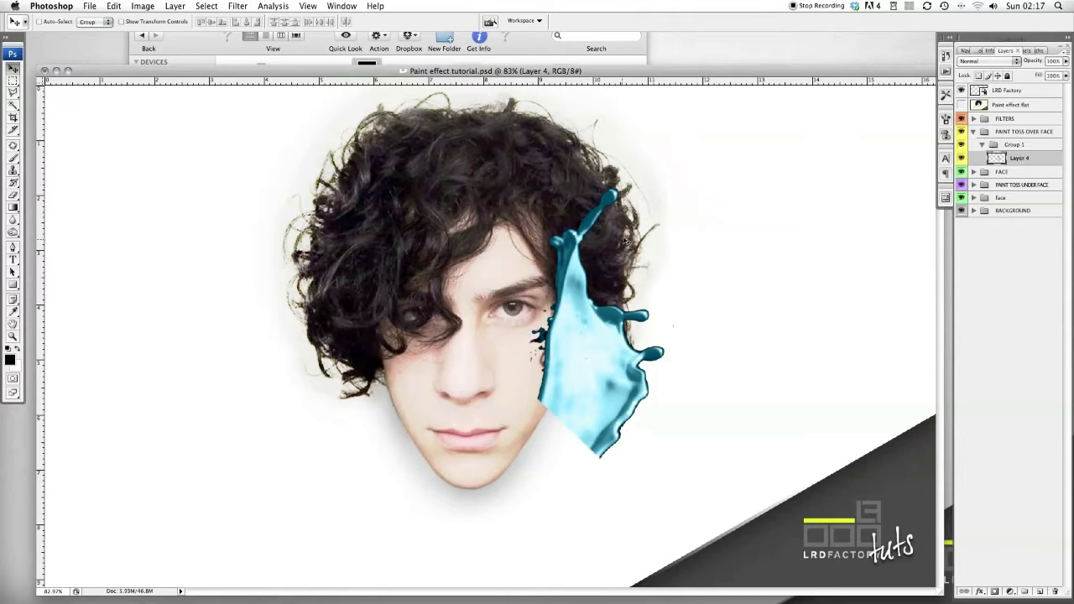
{"action": "key", "text": "super+t"}
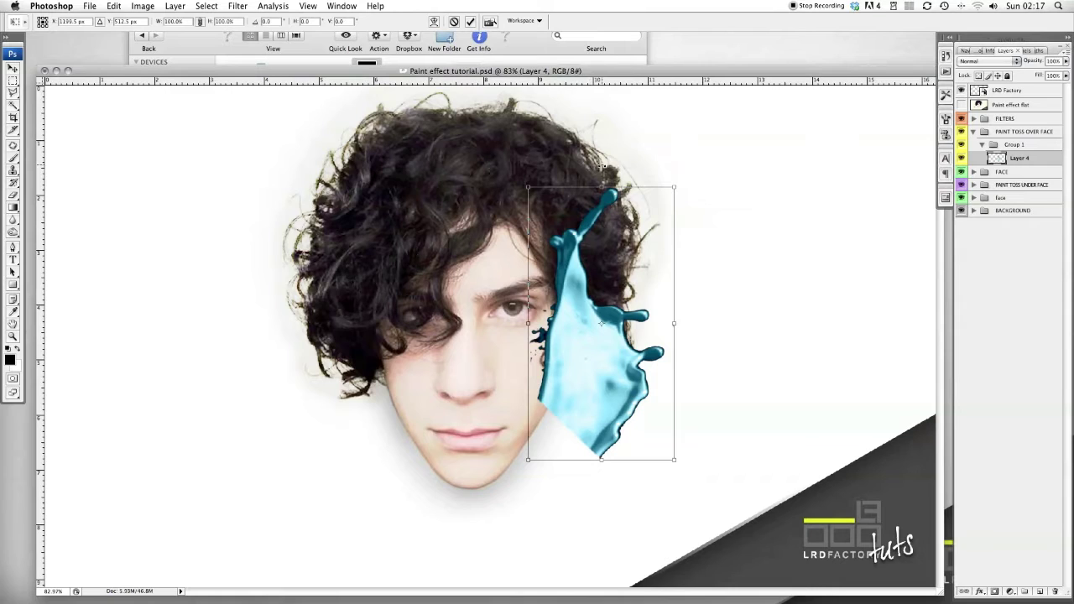
{"action": "mouse_move", "coordinate": [602, 166]}
{"action": "left_mouse_down"}
{"action": "mouse_move", "coordinate": [654, 178]}
{"action": "mouse_move", "coordinate": [737, 245]}
{"action": "mouse_move", "coordinate": [723, 326]}
{"action": "left_mouse_up"}
{"action": "mouse_move", "coordinate": [737, 248]}
{"action": "left_mouse_down"}
{"action": "mouse_move", "coordinate": [611, 319]}
{"action": "mouse_move", "coordinate": [583, 292]}
{"action": "left_mouse_up"}
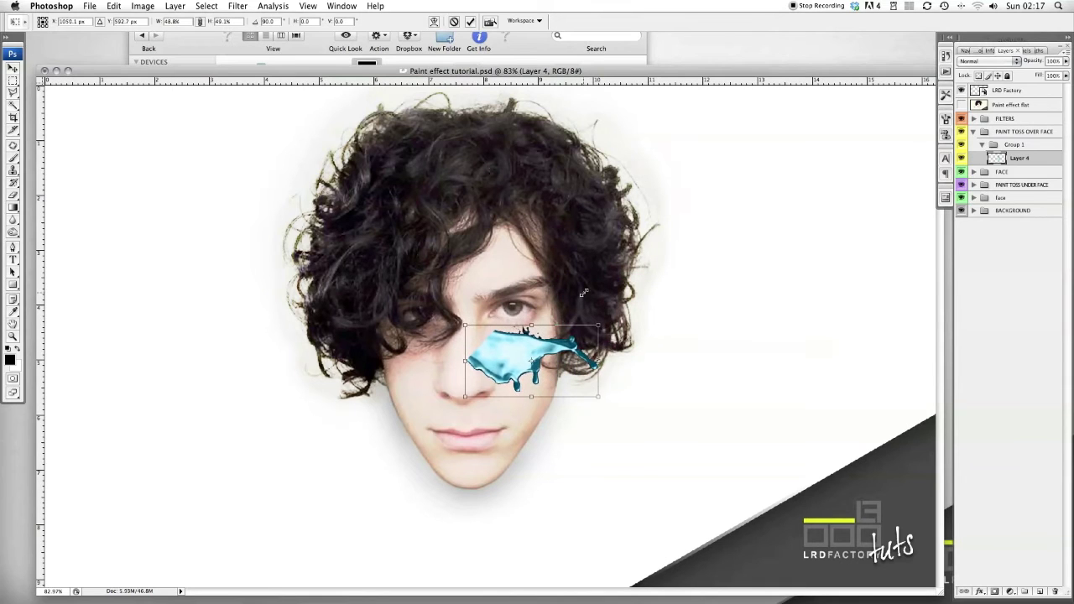
{"action": "left_click_drag", "start_coordinate": [492, 363], "coordinate": [526, 380]}
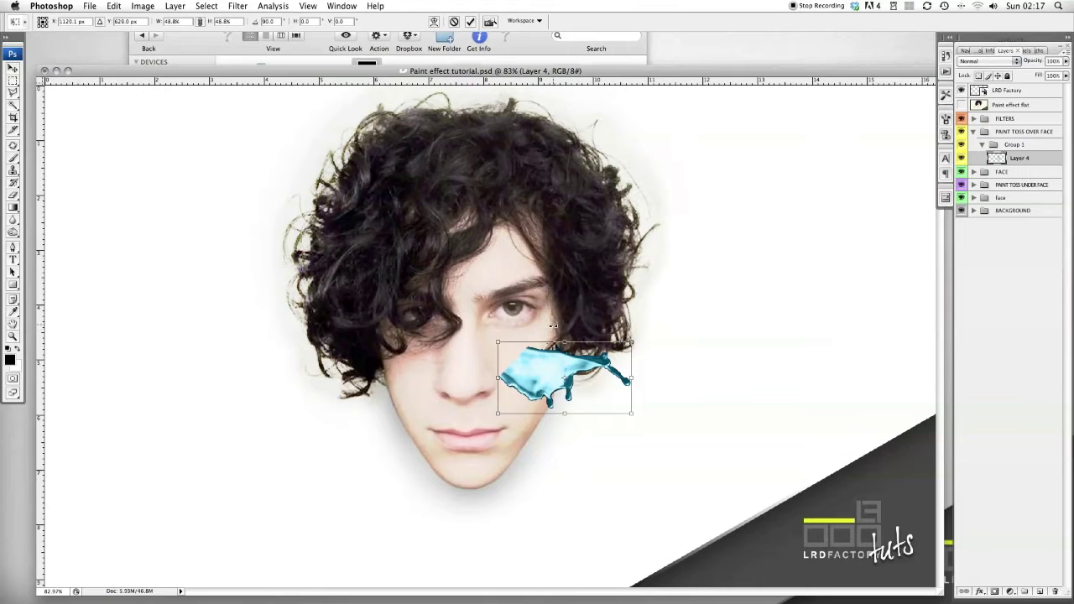
{"action": "left_click_drag", "start_coordinate": [553, 326], "coordinate": [522, 334]}
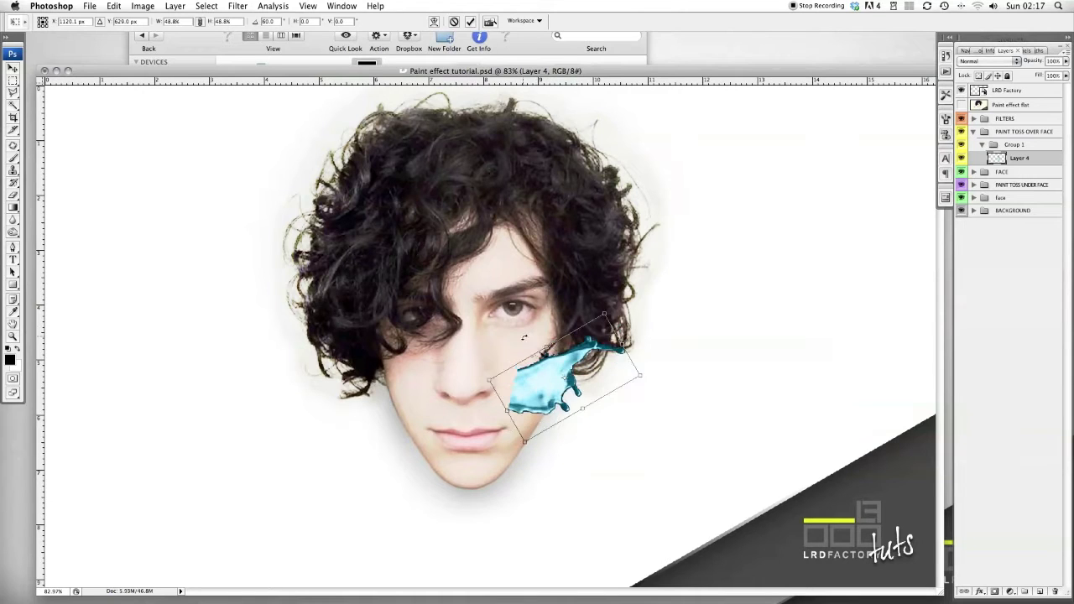
{"action": "left_click_drag", "start_coordinate": [546, 400], "coordinate": [544, 400]}
{"action": "key", "text": "Return"}
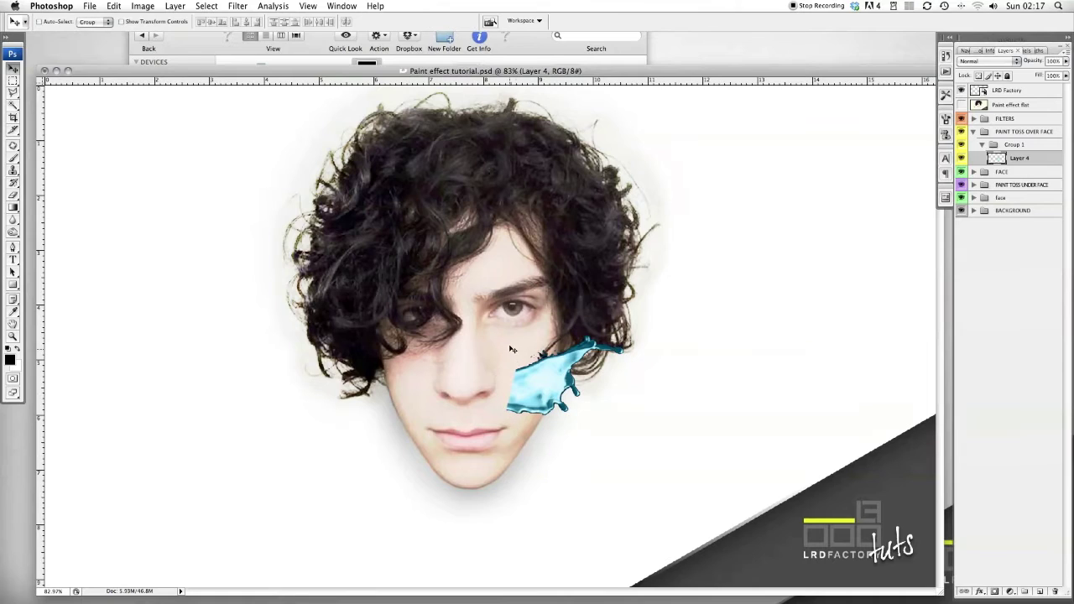
{"action": "left_click_drag", "start_coordinate": [510, 341], "coordinate": [506, 339]}
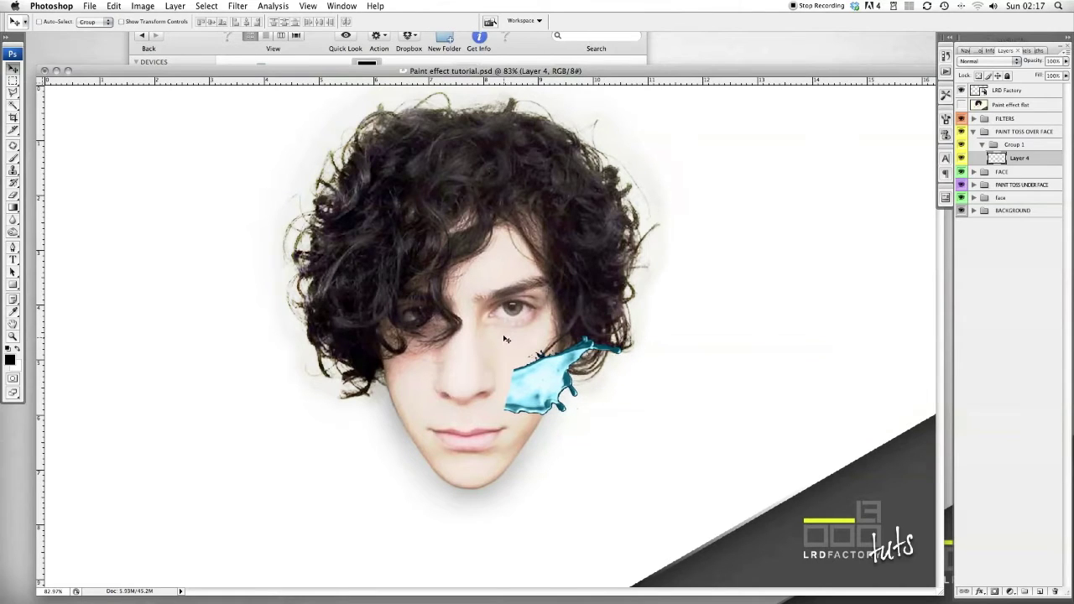
Add a layer mask to the splash layer and paint out the part covering the cheek with a soft 50 px black brush.
{"action": "left_click", "coordinate": [994, 592]}
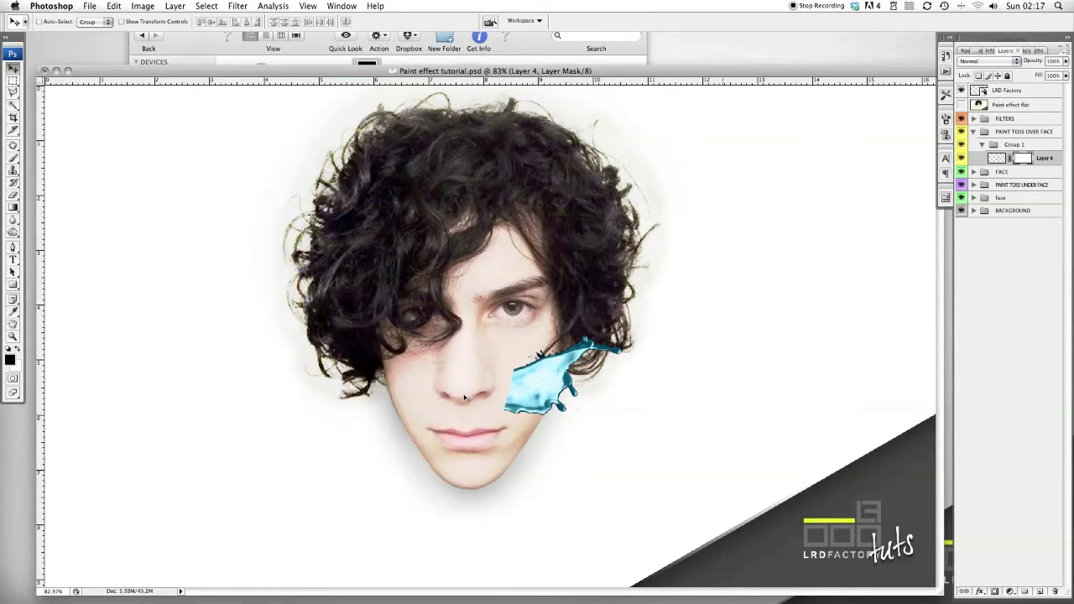
{"action": "left_click", "coordinate": [13, 157]}
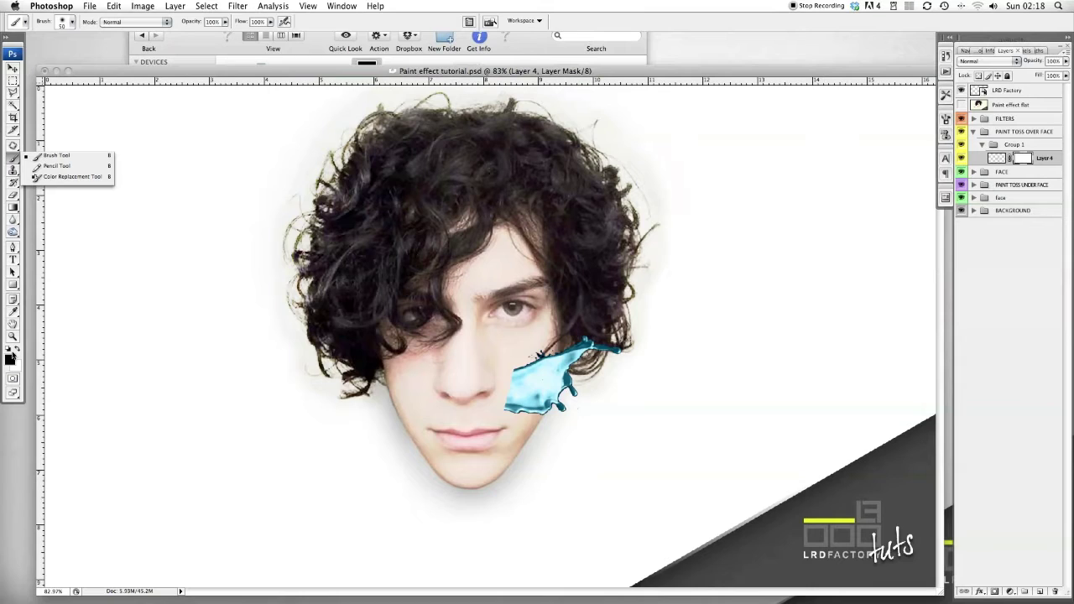
{"action": "left_click", "coordinate": [72, 23]}
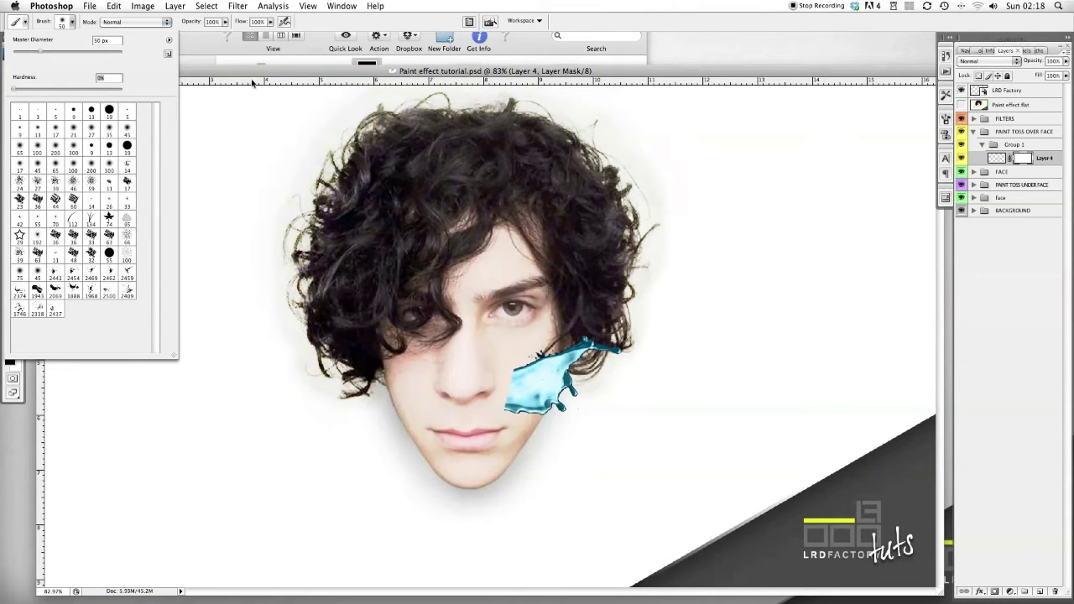
{"action": "left_click", "coordinate": [314, 75]}
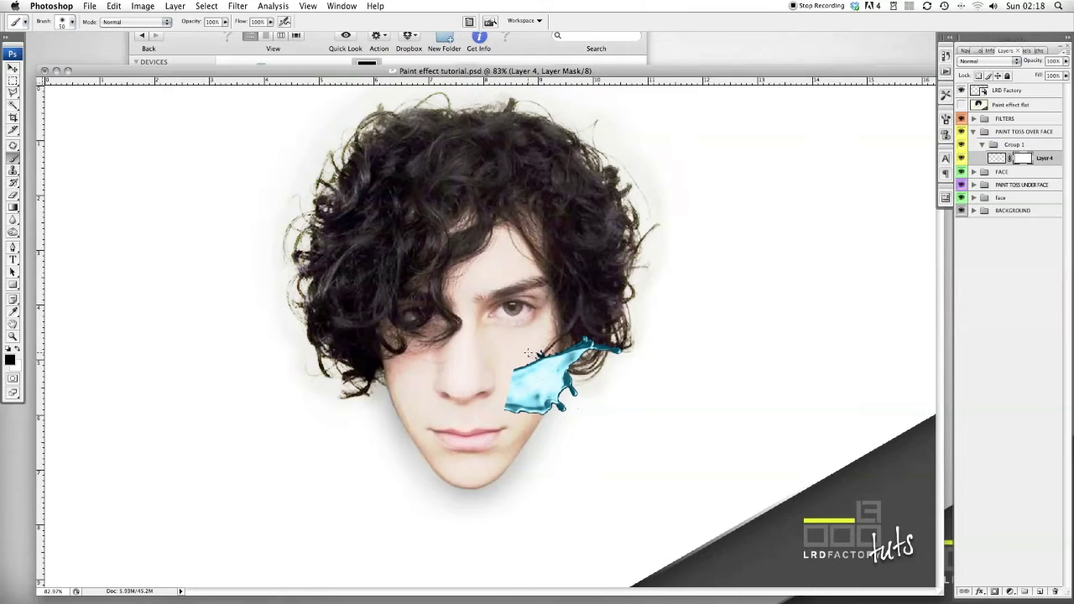
{"action": "mouse_move", "coordinate": [535, 357]}
{"action": "left_mouse_down"}
{"action": "mouse_move", "coordinate": [516, 374]}
{"action": "mouse_move", "coordinate": [558, 363]}
{"action": "mouse_move", "coordinate": [507, 413]}
{"action": "mouse_move", "coordinate": [507, 401]}
{"action": "left_mouse_up"}
{"action": "mouse_move", "coordinate": [539, 413]}
{"action": "left_mouse_down"}
{"action": "mouse_move", "coordinate": [560, 359]}
{"action": "mouse_move", "coordinate": [618, 346]}
{"action": "left_mouse_up"}
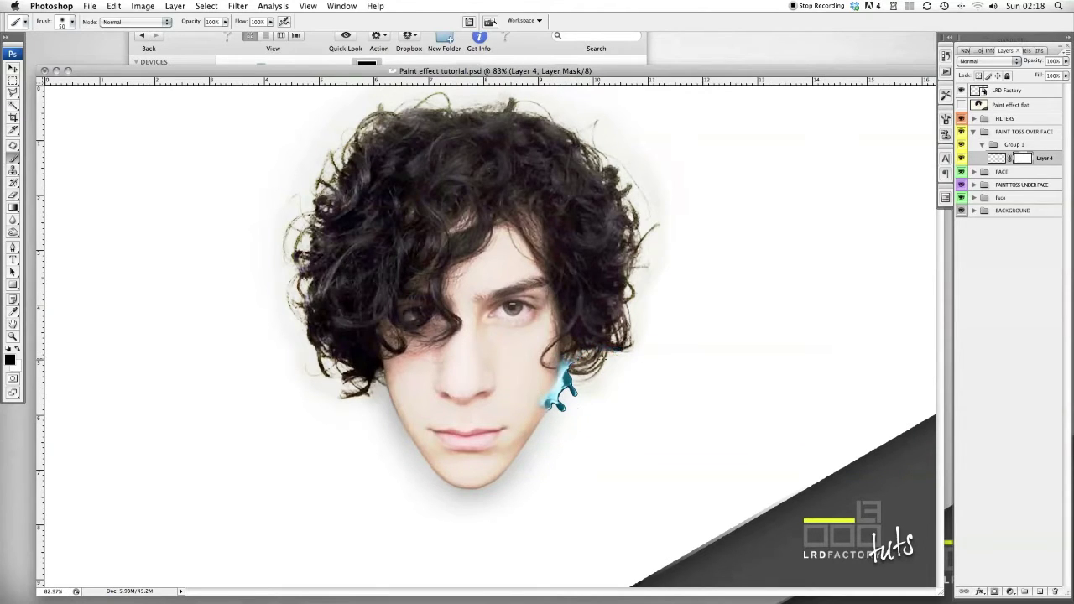
Move the face group into the FACE group and expand it to reach its layers.
{"action": "key", "text": "super+equal"}
{"action": "key", "text": "super+equal"}
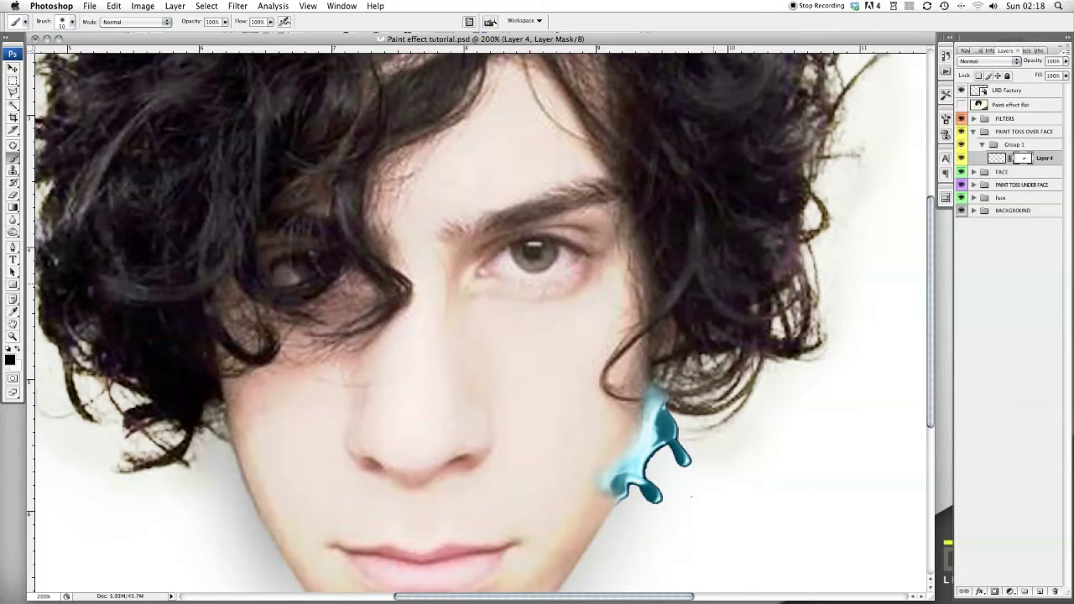
{"action": "left_click", "coordinate": [983, 198]}
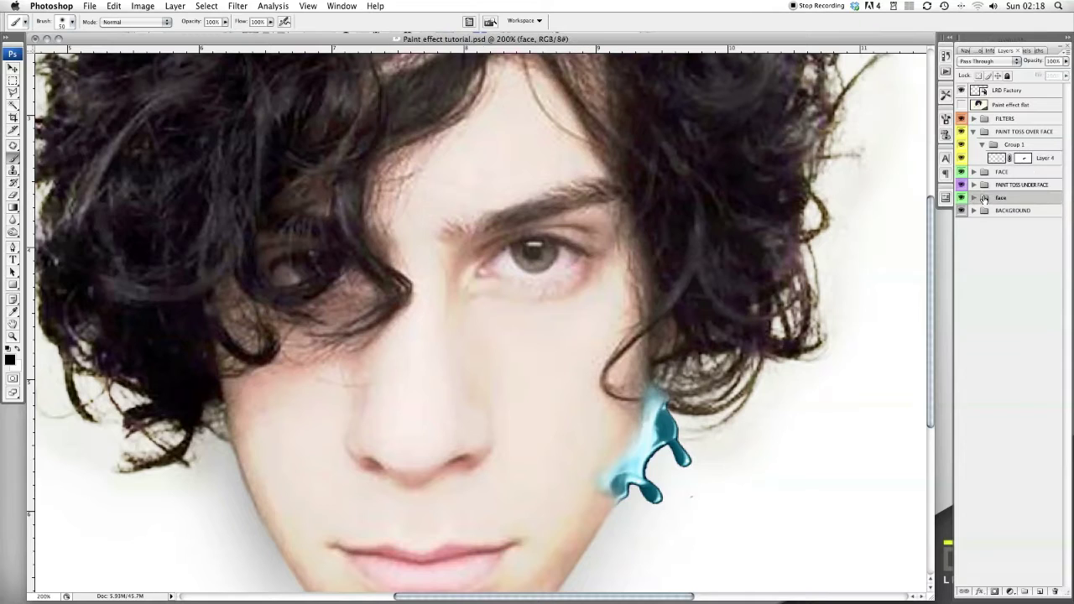
{"action": "left_click_drag", "start_coordinate": [986, 200], "coordinate": [974, 173]}
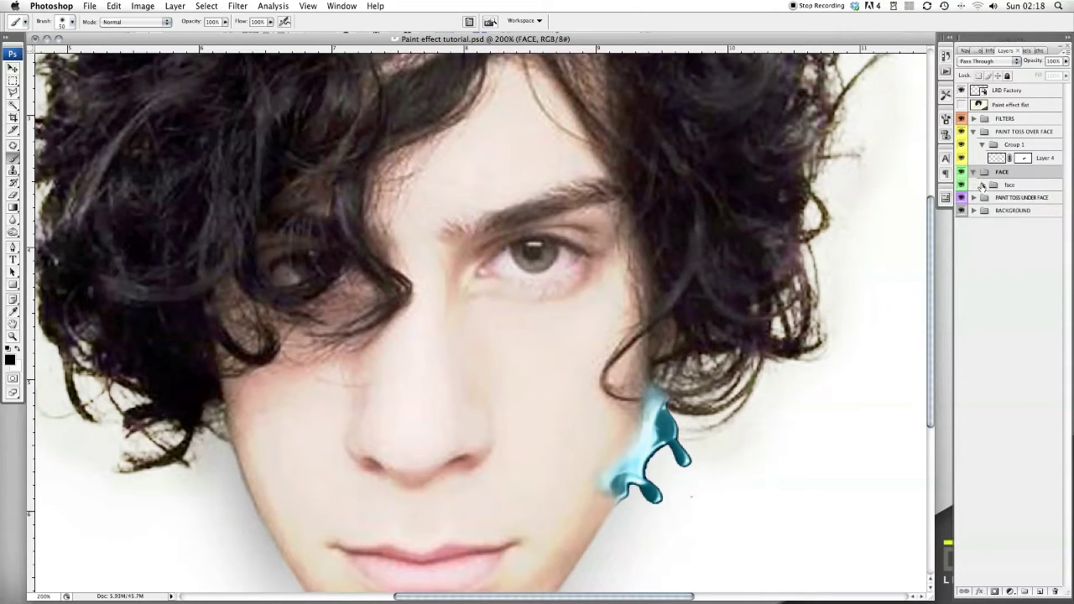
{"action": "left_click", "coordinate": [973, 172]}
Duplicate the face with hair layer above the splash layer in Group 1 and set the copy's blend mode to Normal.
{"action": "left_click", "coordinate": [1044, 269]}
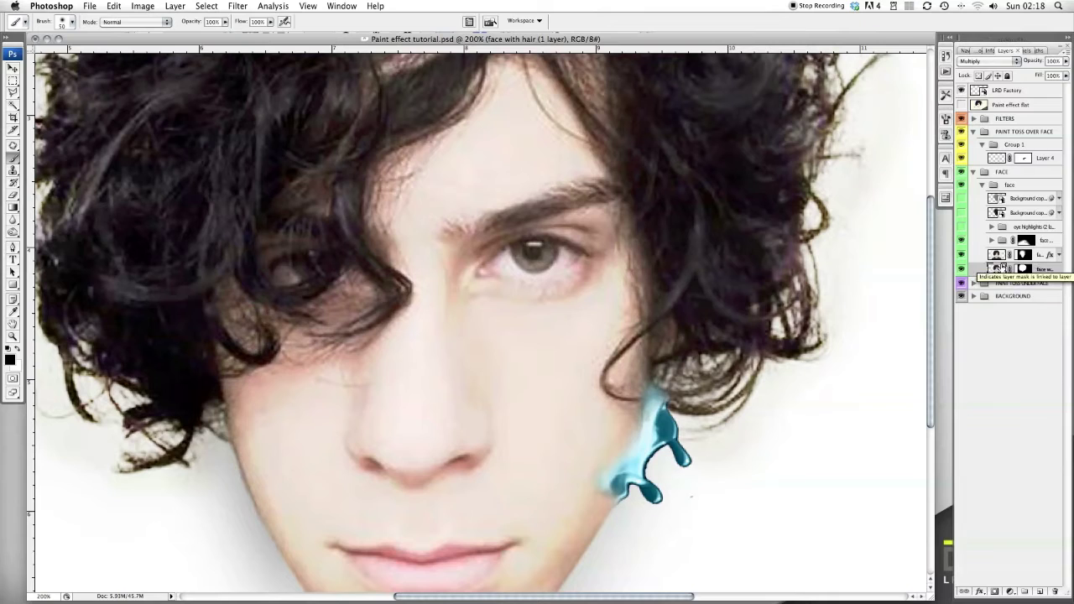
{"action": "left_click_drag", "start_coordinate": [997, 269], "coordinate": [1033, 158]}
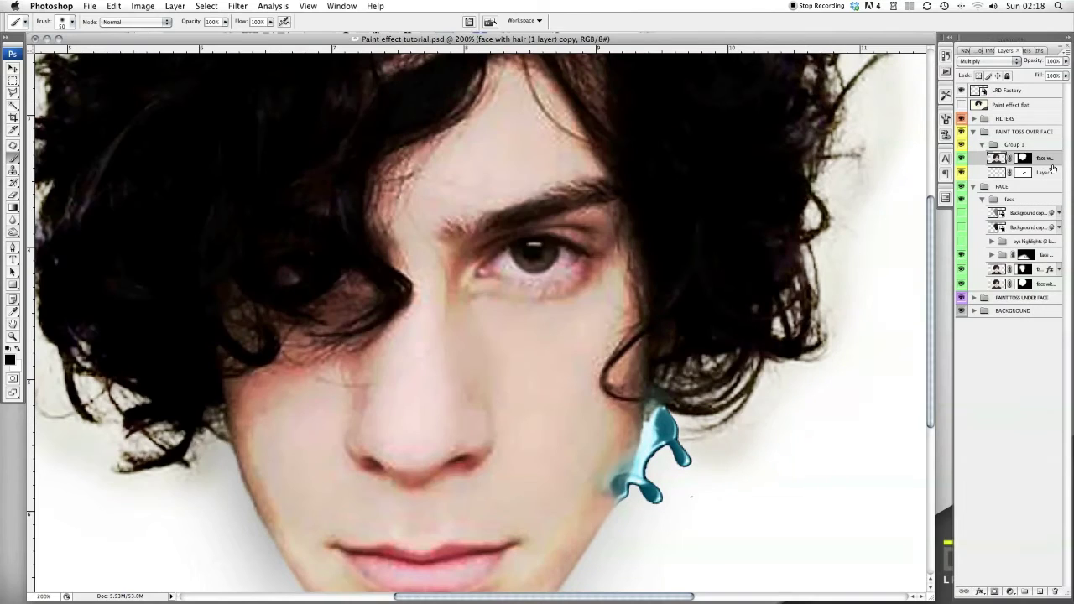
{"action": "left_click", "coordinate": [1018, 61]}
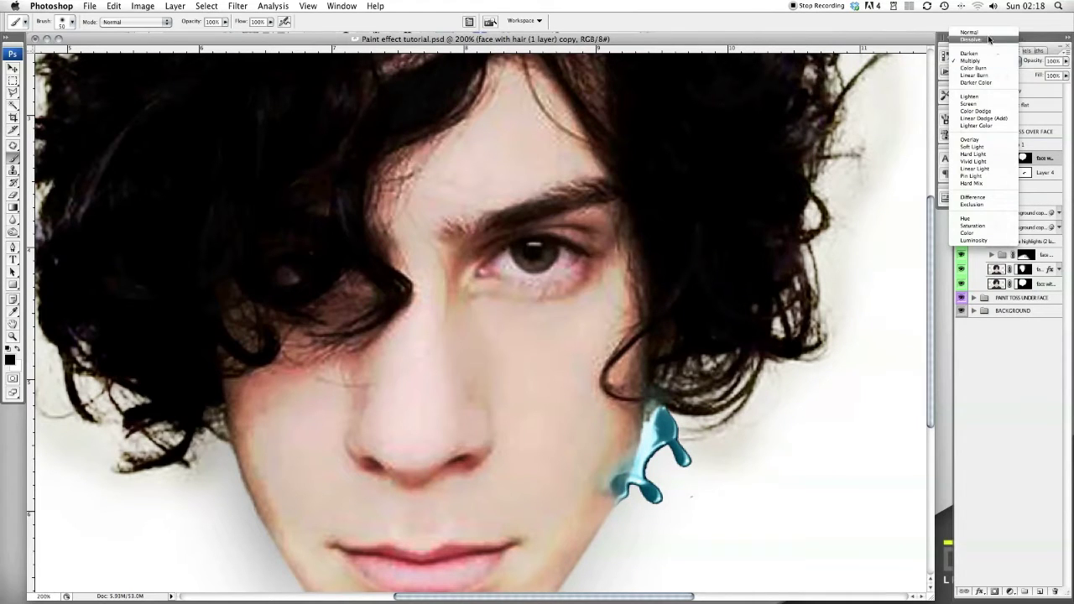
{"action": "left_click", "coordinate": [978, 32]}
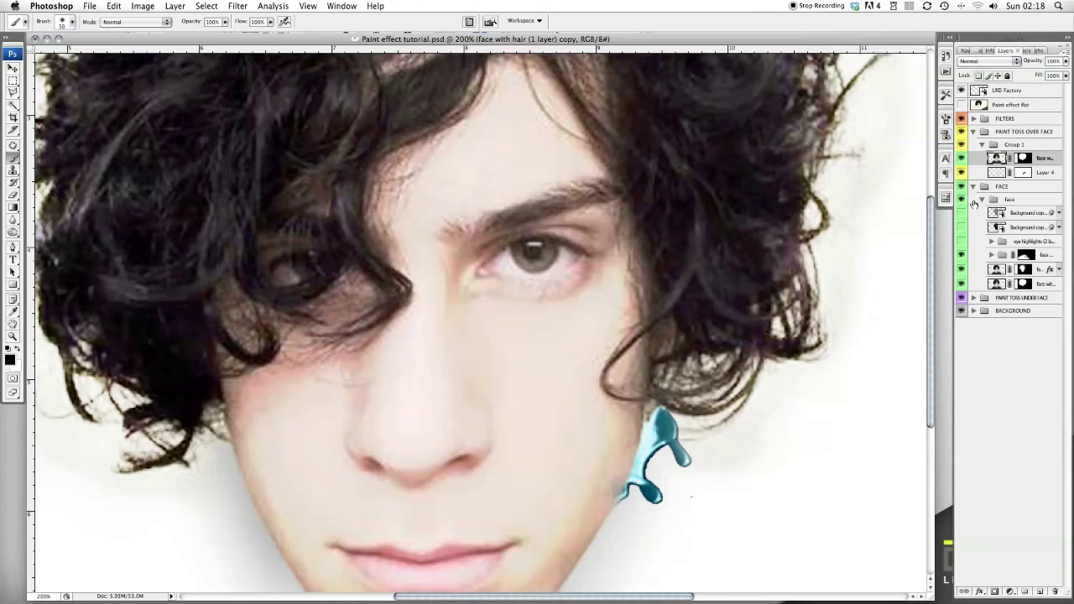
Clip the copied face layer to the splash layer and shift it so skin texture fills the drips.
{"action": "left_click", "coordinate": [1040, 173]}
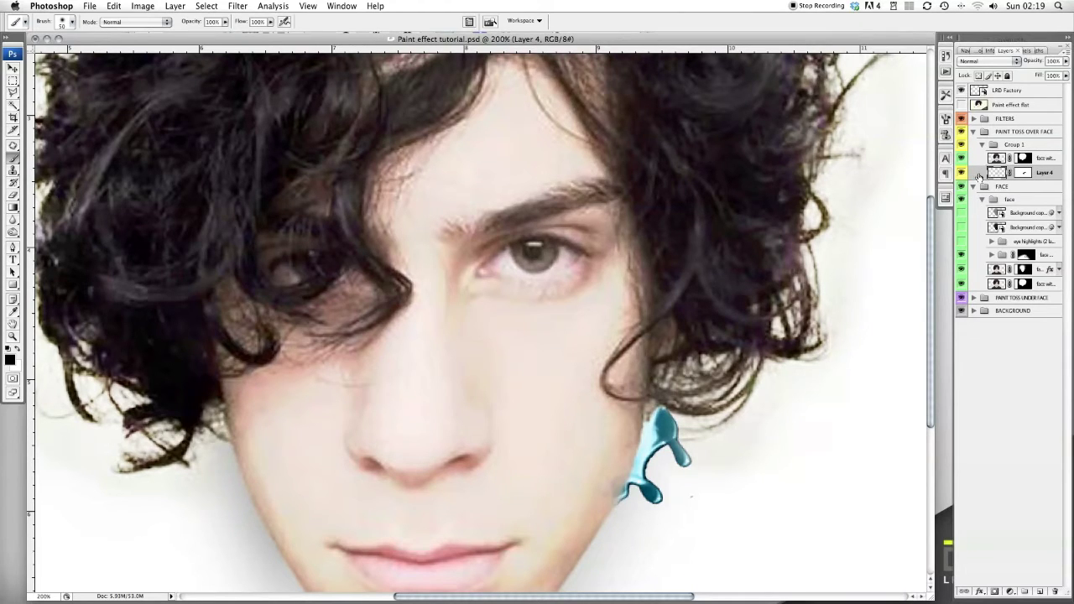
{"action": "left_click", "coordinate": [1056, 159]}
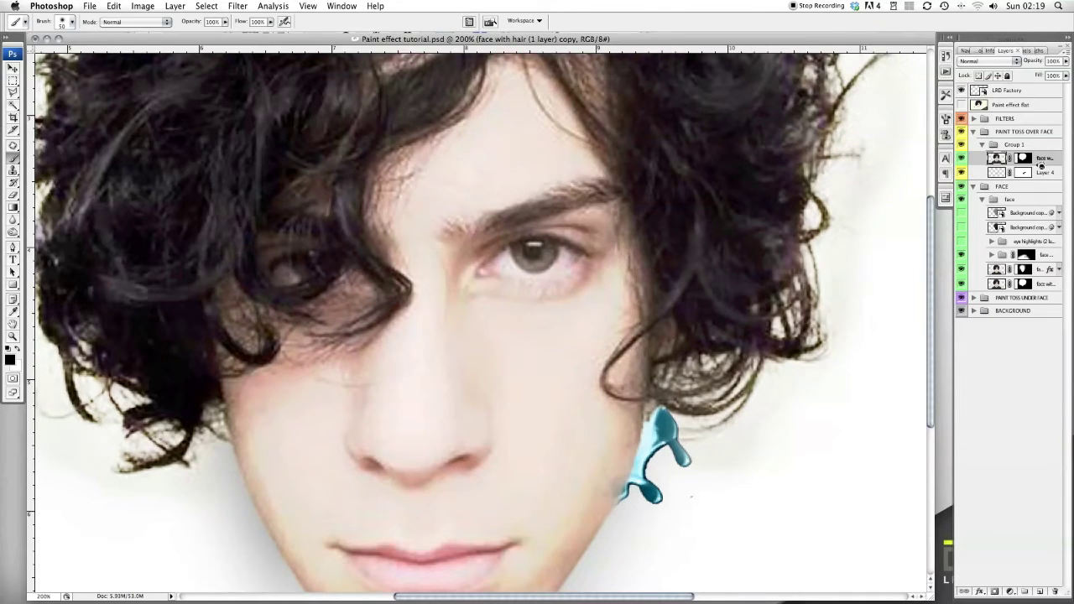
{"action": "left_click", "coordinate": [1040, 165], "text": "alt"}
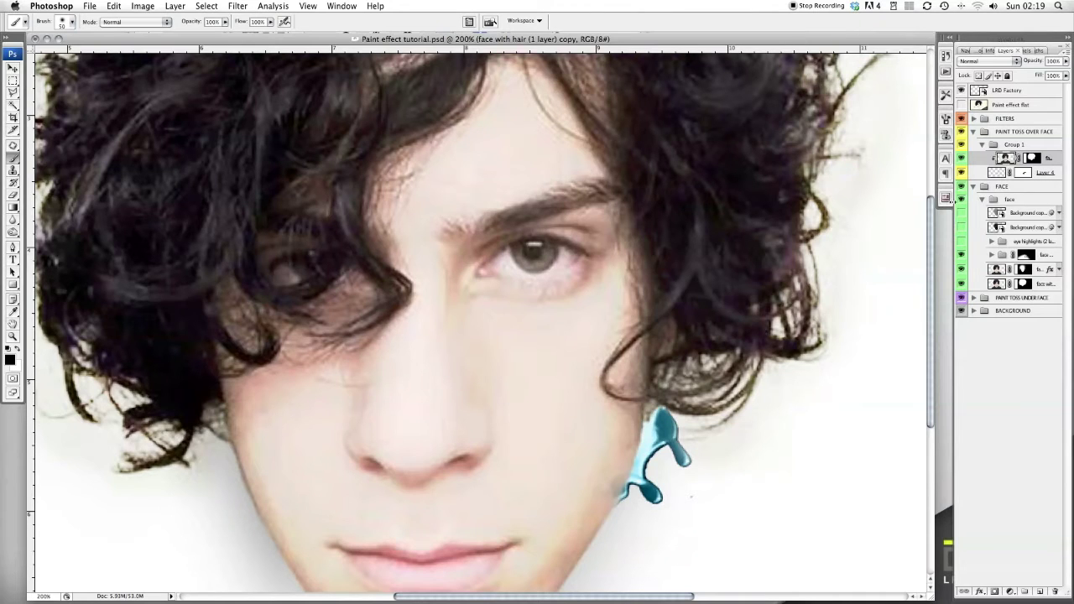
{"action": "left_click", "coordinate": [13, 70]}
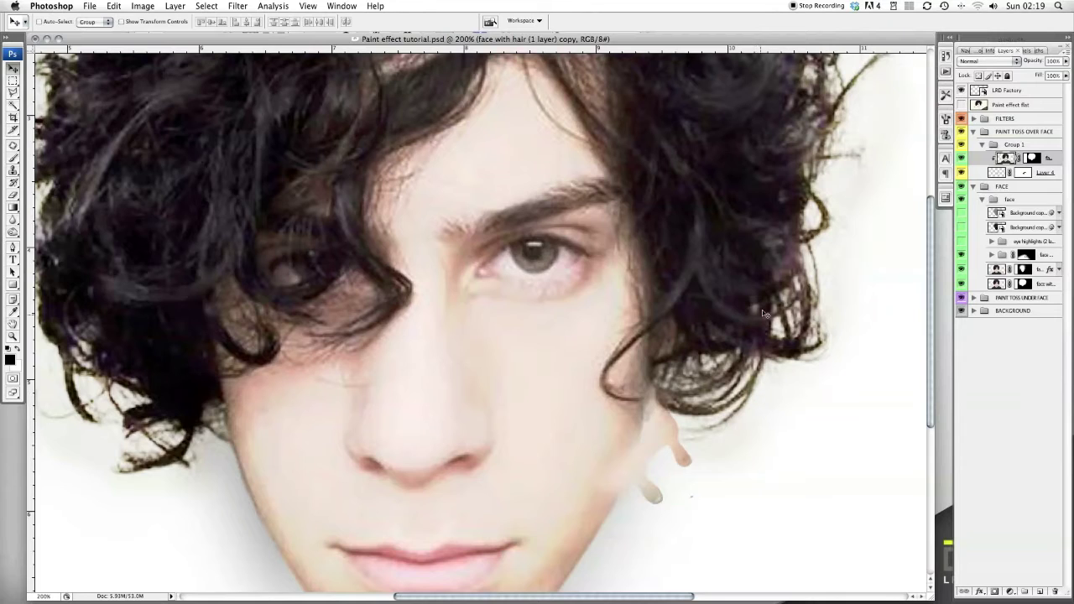
Paint white on the splash layer's mask along the jaw edge to blend the drips into the cheek.
{"action": "left_click", "coordinate": [1023, 174]}
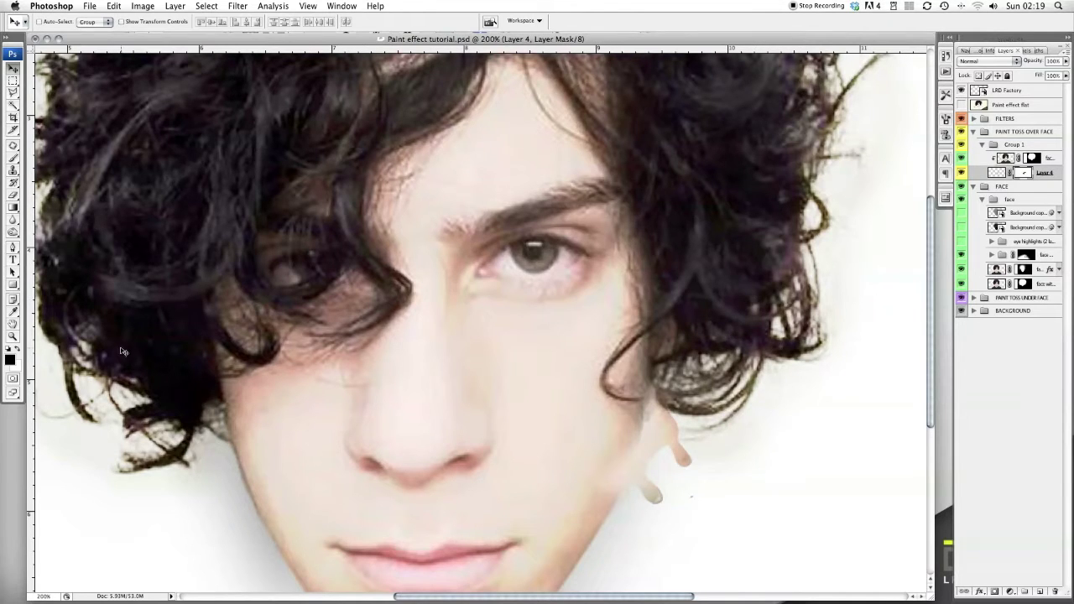
{"action": "left_click", "coordinate": [17, 351]}
{"action": "left_click", "coordinate": [13, 158]}
{"action": "left_click", "coordinate": [15, 158]}
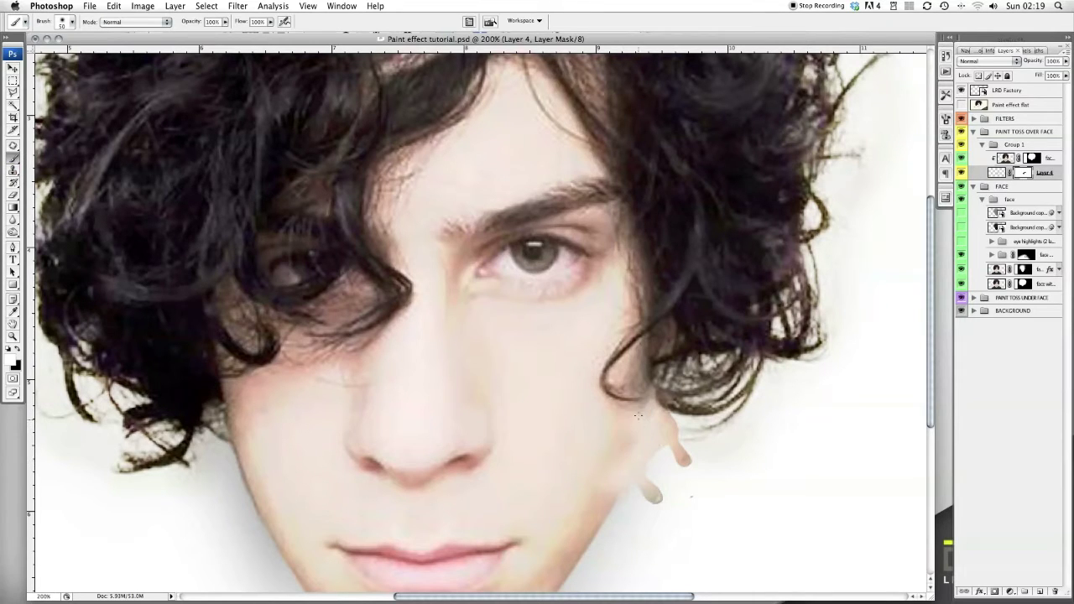
{"action": "left_click_drag", "start_coordinate": [643, 414], "coordinate": [625, 451]}
Collapse Group 1 and add a new group above it inside PAINT TOSS OVER FACE.
{"action": "key", "text": "super+minus"}
{"action": "key", "text": "super+minus"}
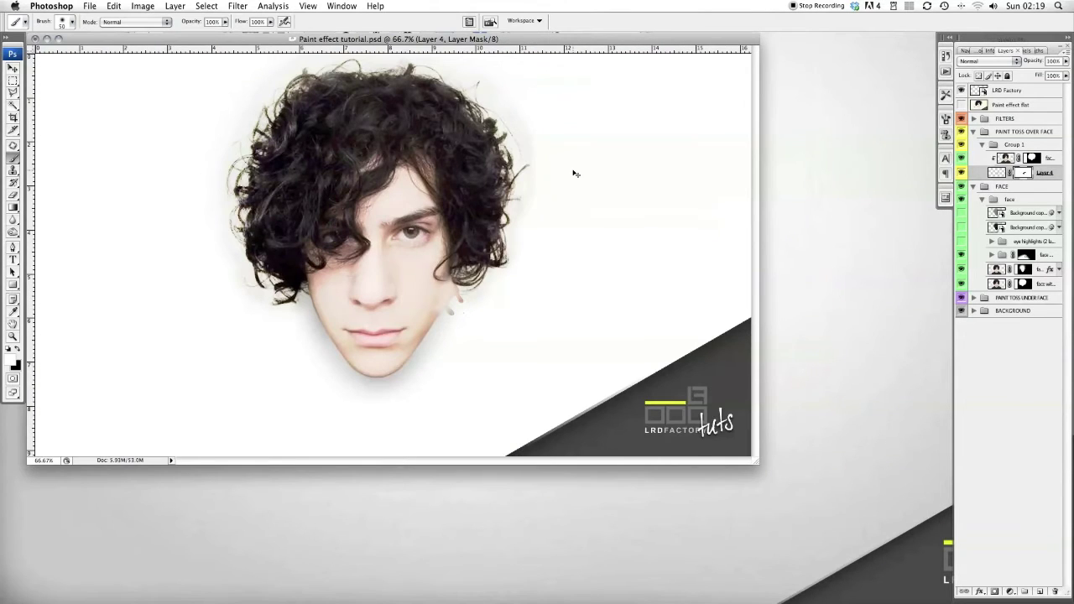
{"action": "key", "text": "super+plus"}
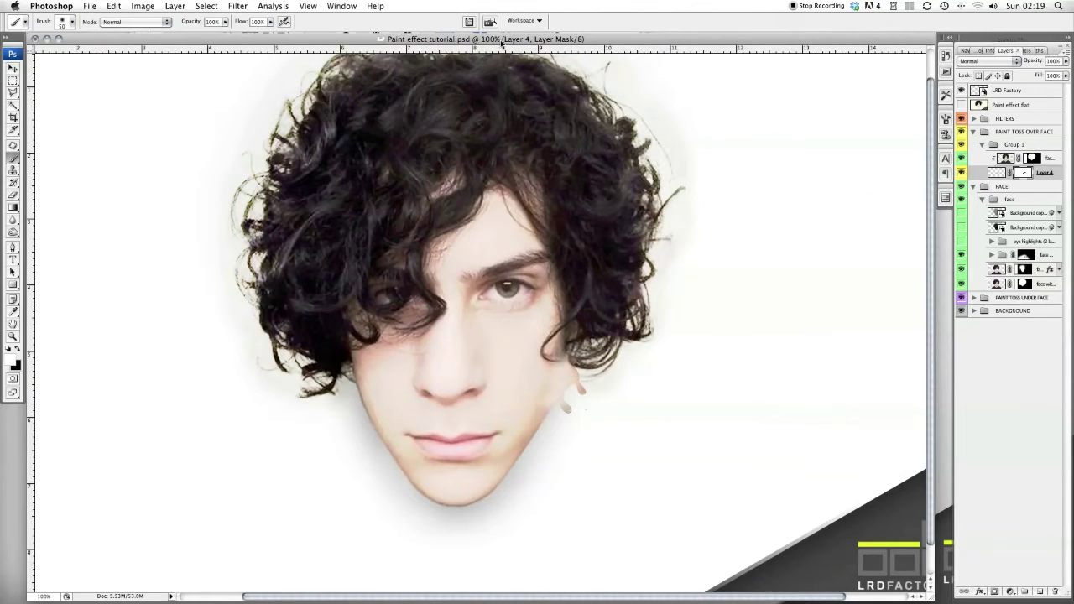
{"action": "left_click_drag", "start_coordinate": [502, 40], "coordinate": [509, 124]}
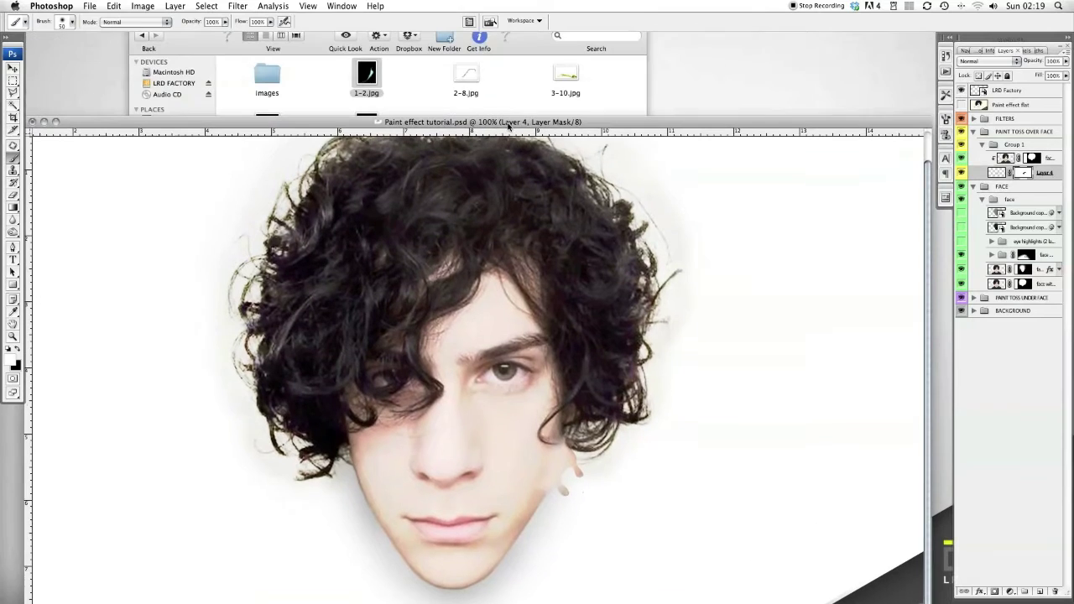
{"action": "left_click", "coordinate": [983, 145]}
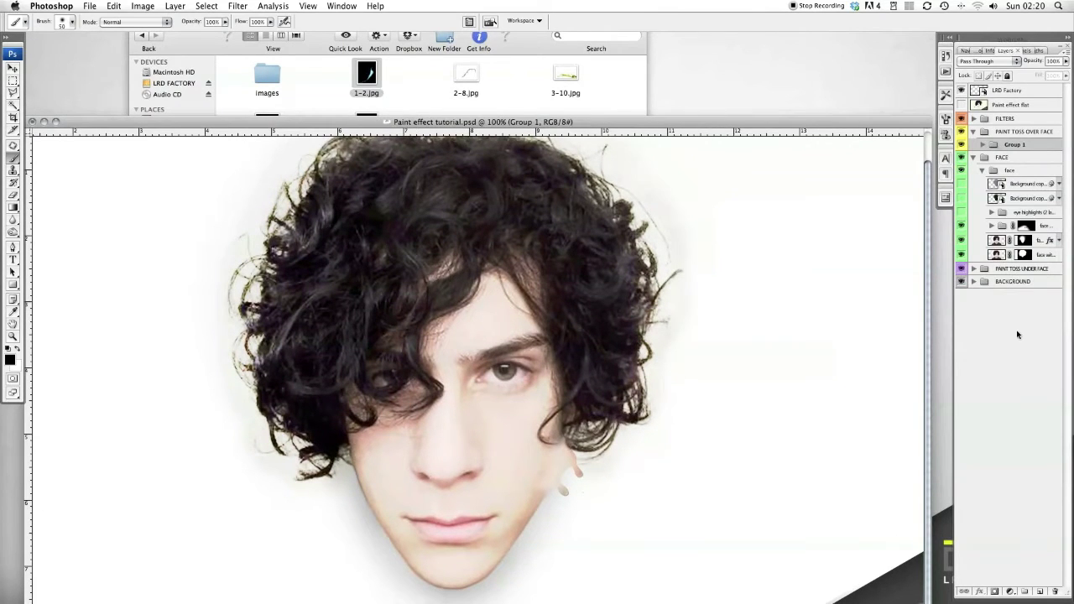
{"action": "left_click", "coordinate": [1025, 593]}
Open 2-8.jpg from the Paint tossing effect tut paints folder in Photoshop.
{"action": "scroll", "coordinate": [657, 361], "scroll_direction": "up", "scroll_amount": 2}
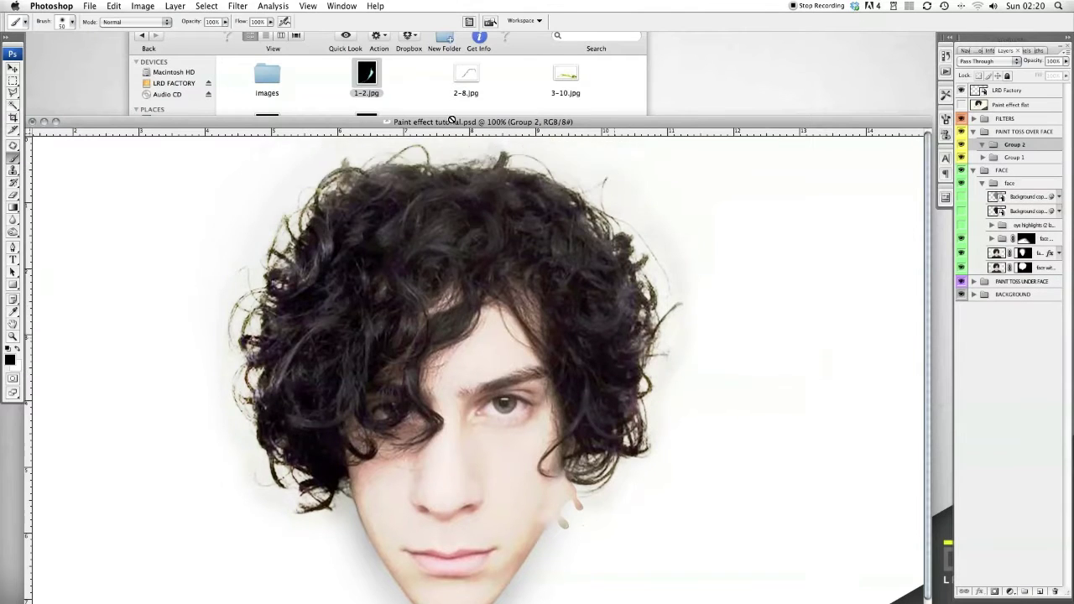
{"action": "left_click", "coordinate": [456, 80]}
{"action": "left_click", "coordinate": [466, 76]}
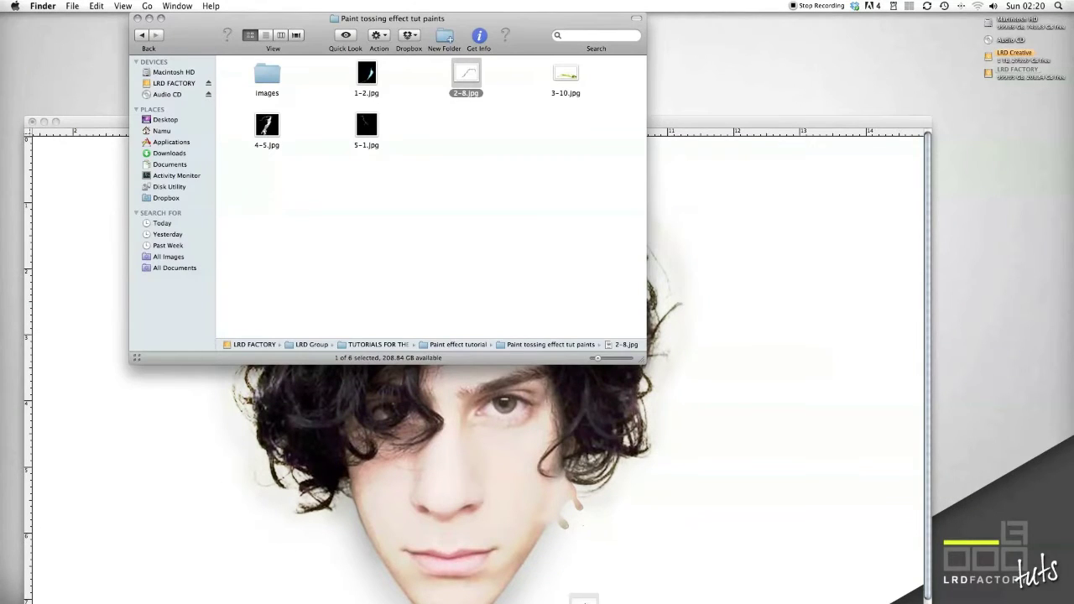
{"action": "mouse_move", "coordinate": [591, 590]}
{"action": "left_click_drag", "start_coordinate": [590, 590], "coordinate": [514, 584]}
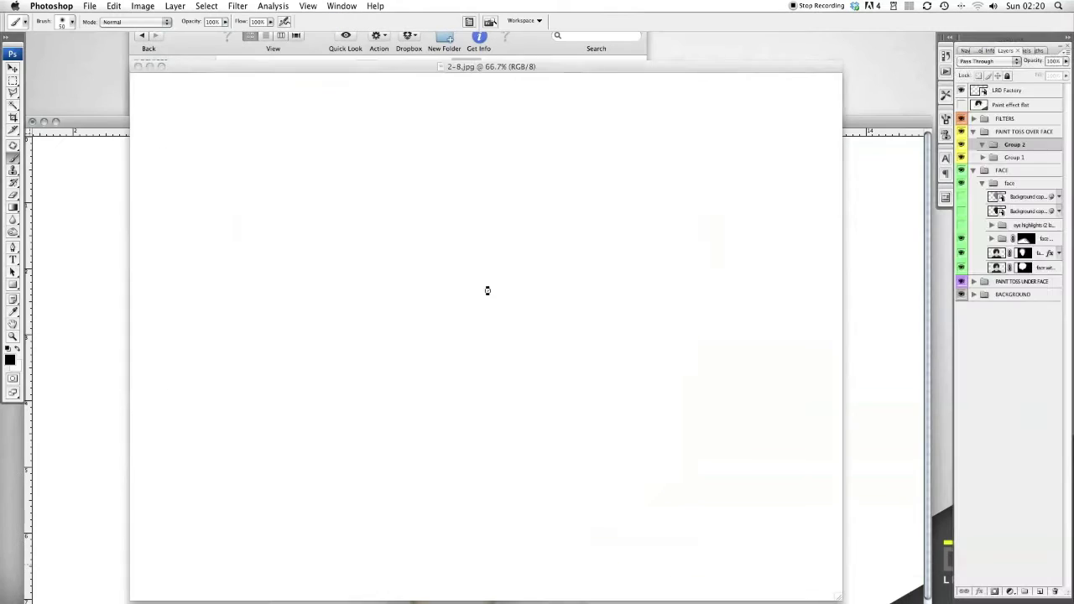
Convert the background of 2-8.jpg to a regular layer and remove the white around the splash with the Magic Wand.
{"action": "left_click_drag", "start_coordinate": [14, 106], "coordinate": [50, 116]}
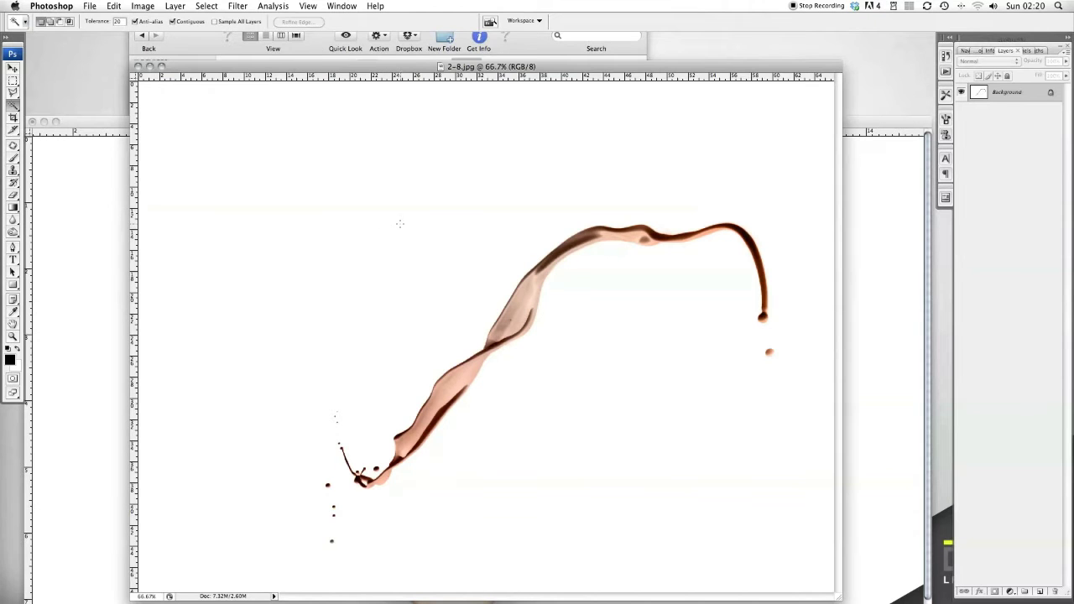
{"action": "double_click", "coordinate": [1032, 96]}
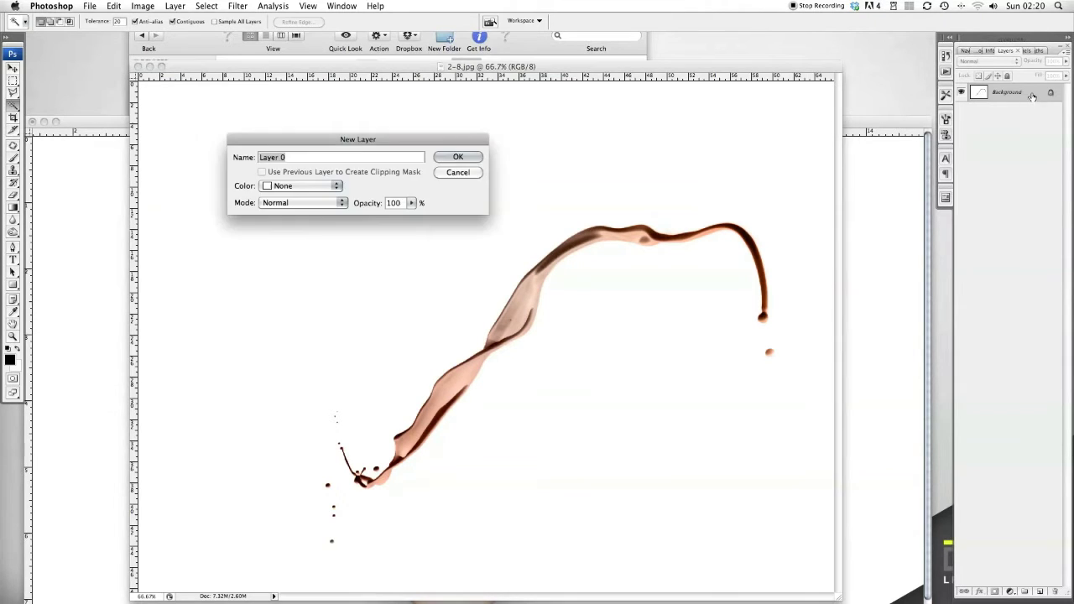
{"action": "left_click", "coordinate": [459, 157]}
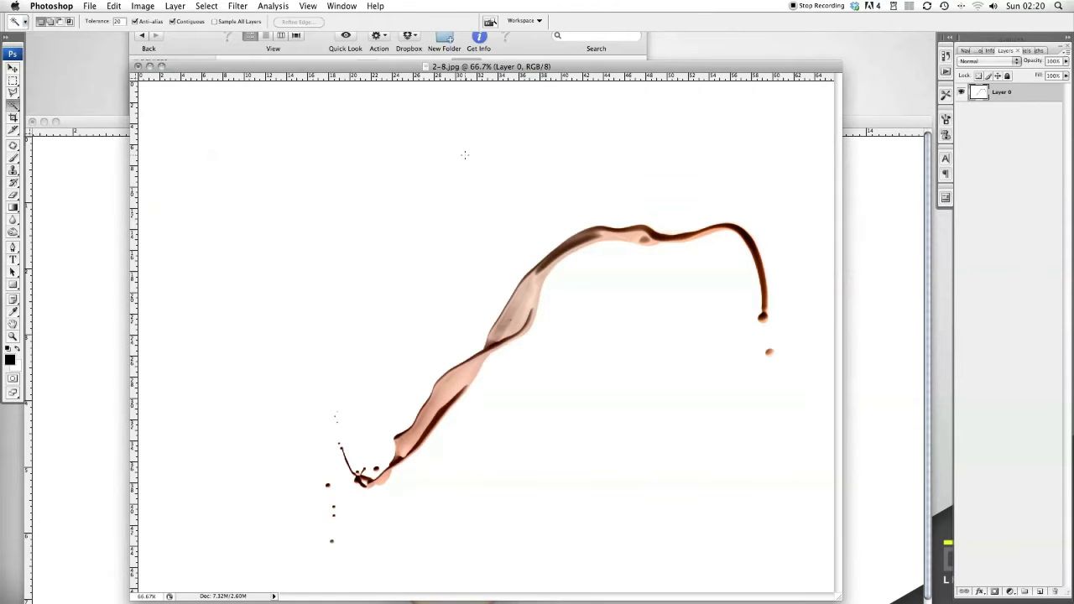
{"action": "left_click", "coordinate": [368, 166]}
{"action": "key", "text": "Delete"}
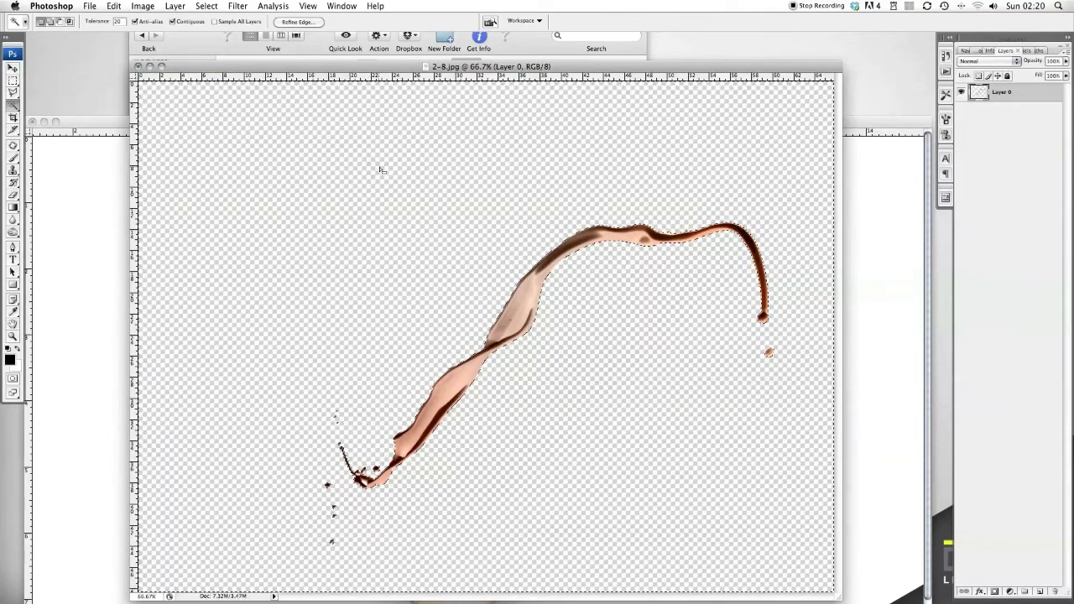
{"action": "key", "text": "super+d"}
Copy the cut-out brown splash from 2-8.jpg into the new group of Paint effect tutorial.psd.
{"action": "left_click", "coordinate": [13, 68]}
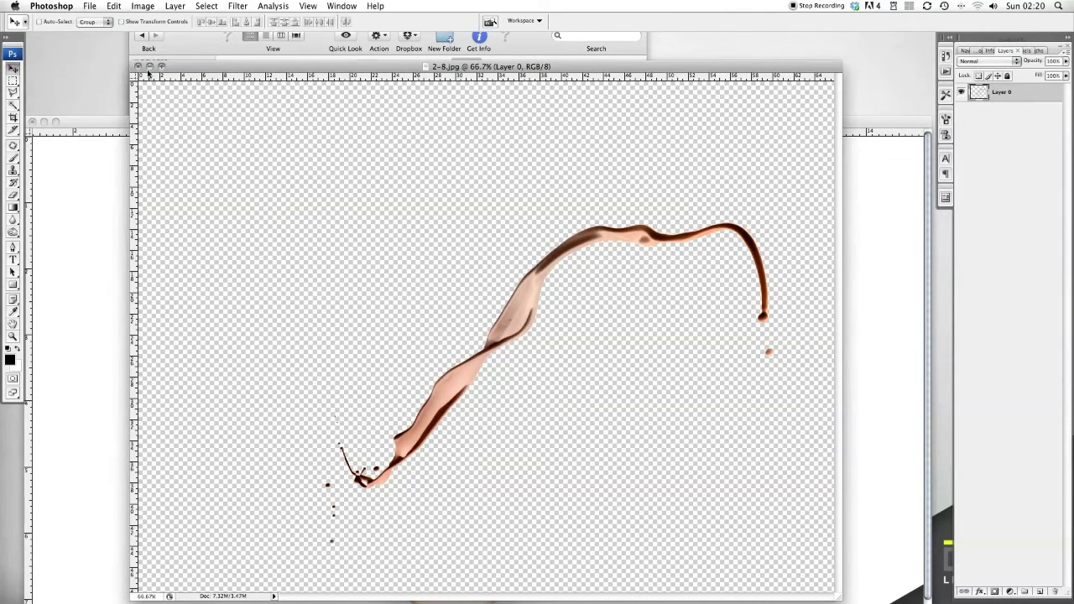
{"action": "left_click_drag", "start_coordinate": [384, 67], "coordinate": [707, 107]}
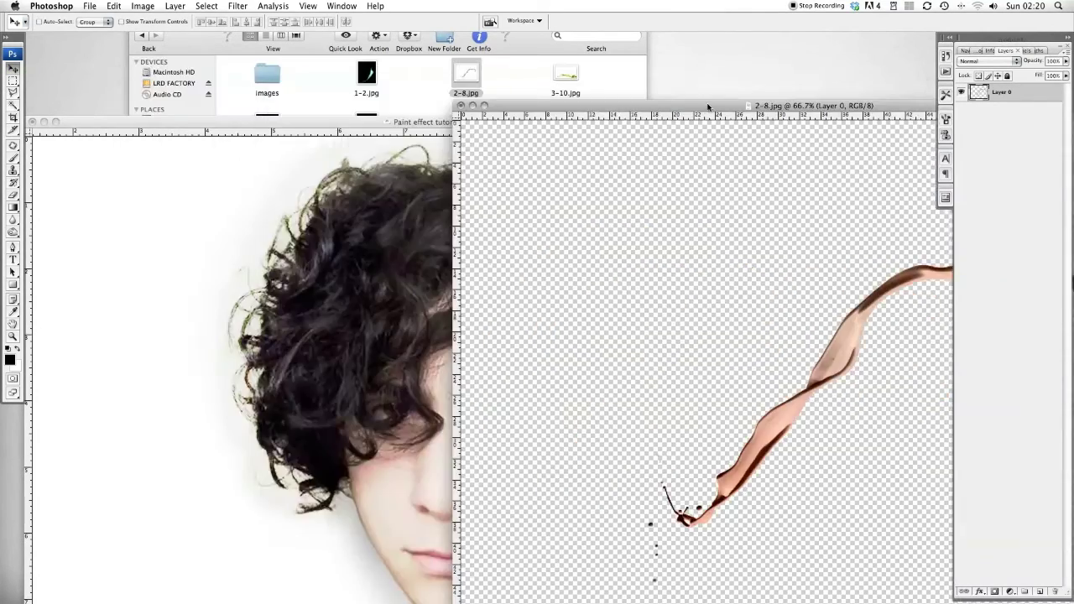
{"action": "left_click_drag", "start_coordinate": [826, 356], "coordinate": [410, 336]}
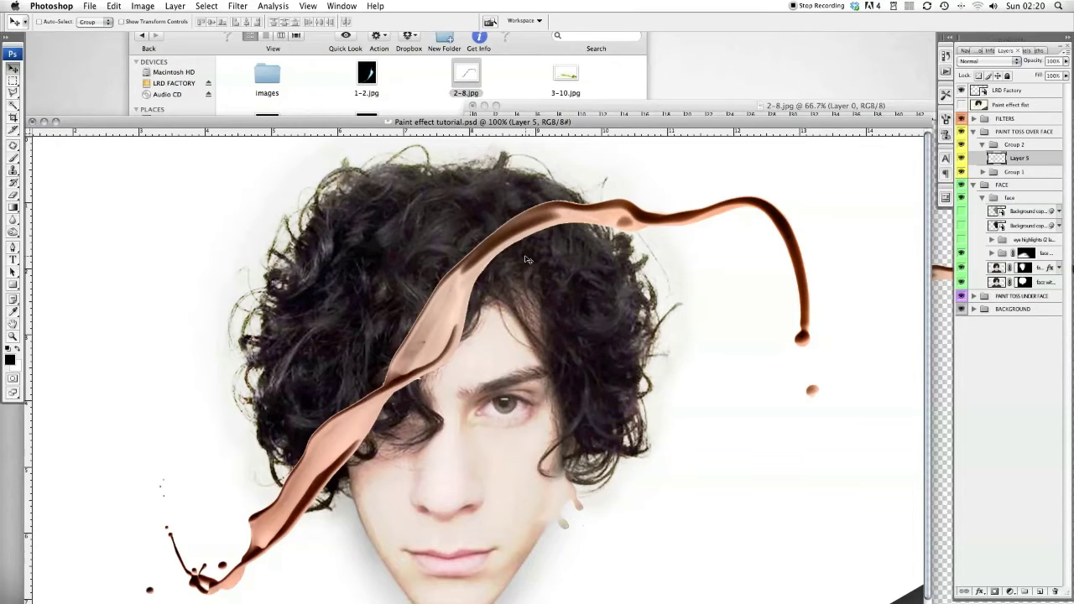
Scale the brown splash down to 47.4% and flip it vertically with Free Transform.
{"action": "key", "text": "super+t"}
{"action": "mouse_move", "coordinate": [816, 194]}
{"action": "left_mouse_down"}
{"action": "mouse_move", "coordinate": [697, 344]}
{"action": "mouse_move", "coordinate": [491, 403]}
{"action": "mouse_move", "coordinate": [425, 385]}
{"action": "left_mouse_up"}
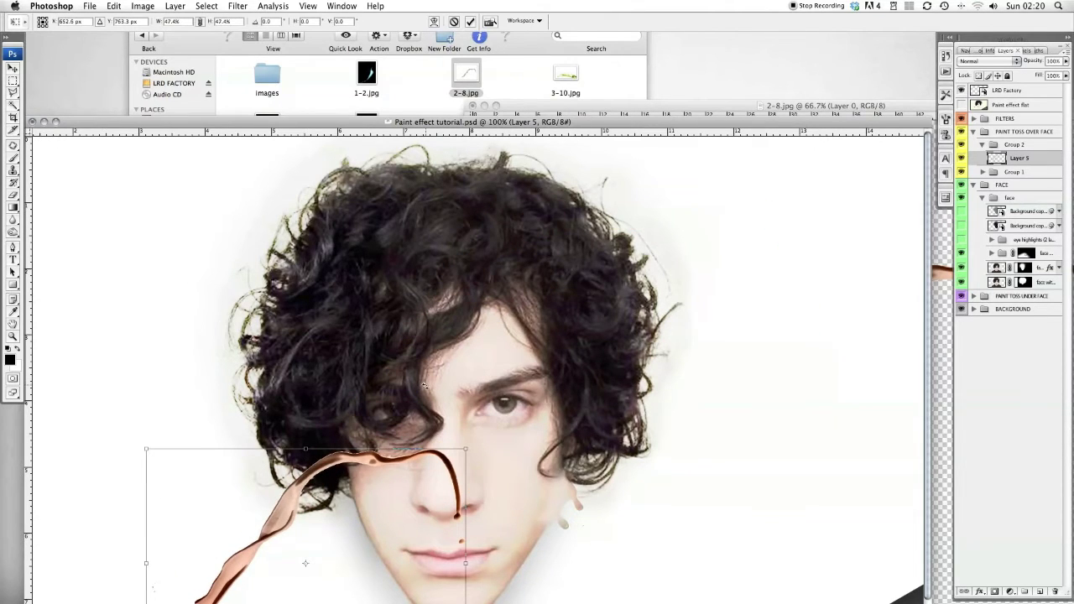
{"action": "right_click", "coordinate": [404, 508]}
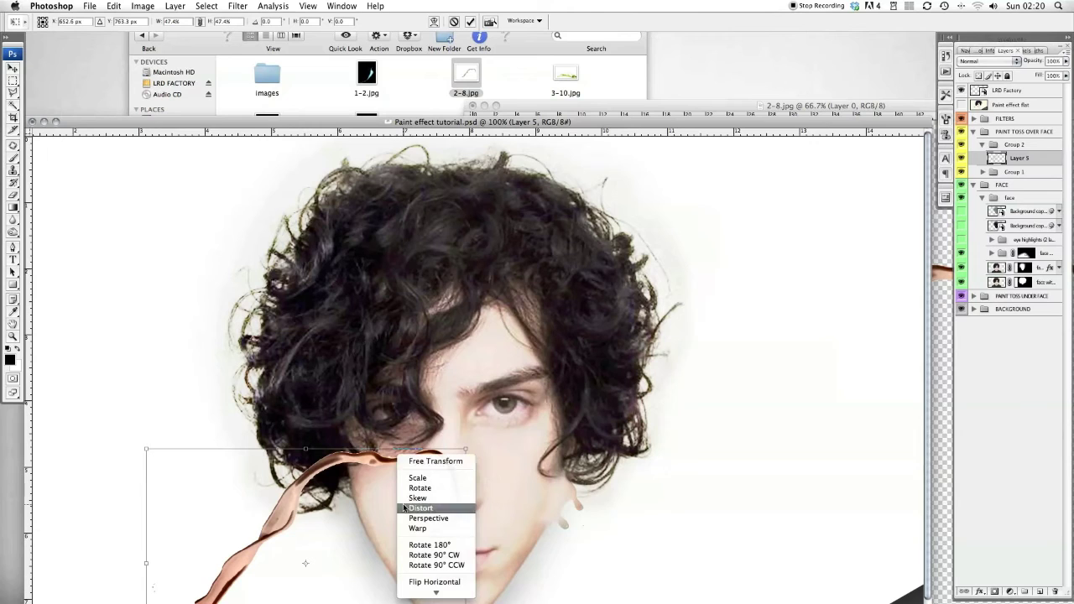
{"action": "left_click", "coordinate": [445, 592]}
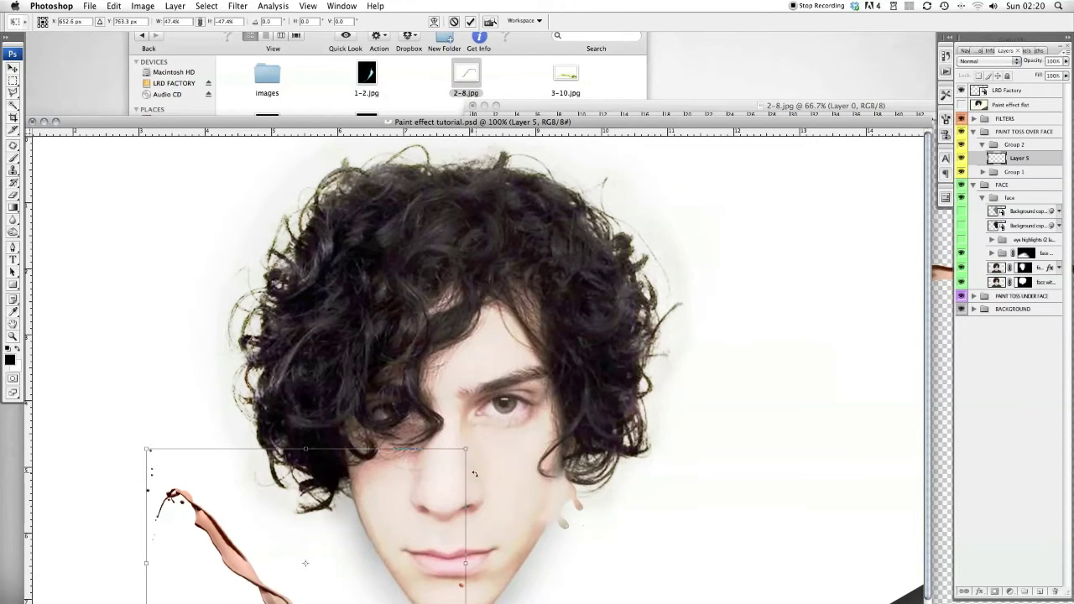
Move the flipped splash so it follows the jawline and curves under the chin, and apply the transform.
{"action": "scroll", "coordinate": [485, 476], "scroll_direction": "down", "scroll_amount": 3}
{"action": "key", "text": "super+plus"}
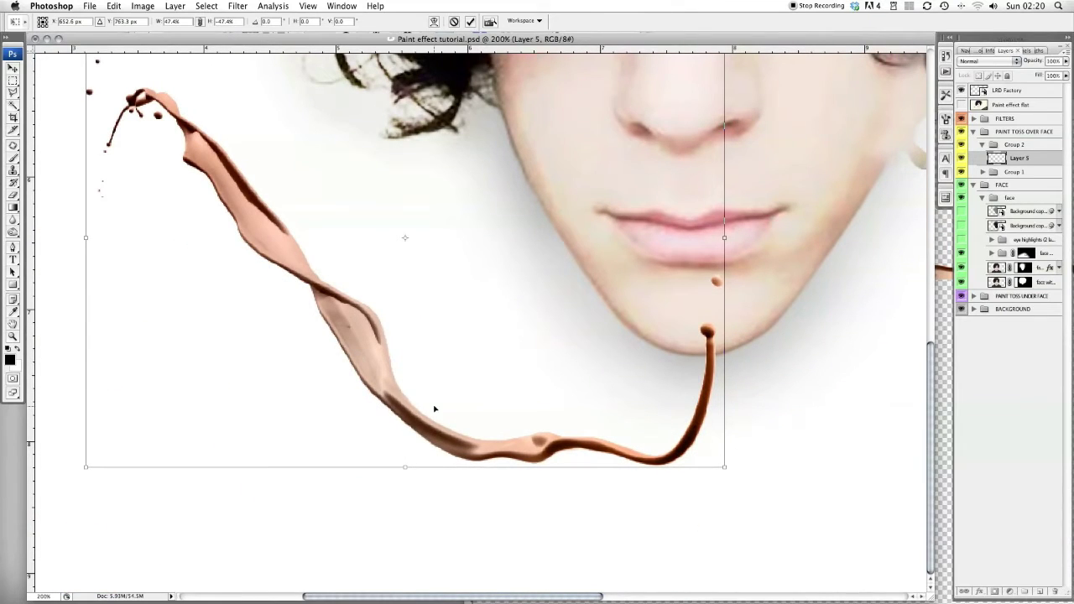
{"action": "mouse_move", "coordinate": [399, 417]}
{"action": "left_mouse_down"}
{"action": "mouse_move", "coordinate": [647, 377]}
{"action": "mouse_move", "coordinate": [658, 344]}
{"action": "mouse_move", "coordinate": [646, 344]}
{"action": "left_mouse_up"}
{"action": "scroll", "coordinate": [647, 344], "scroll_direction": "right", "scroll_amount": 5}
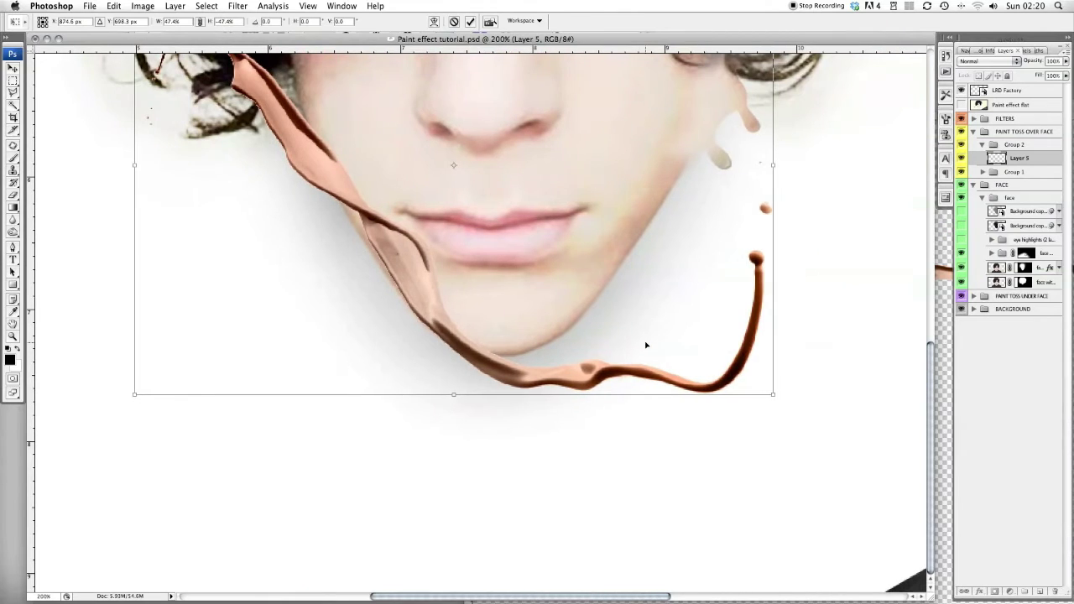
{"action": "key", "text": "Return"}
Add a layer mask to the splash layer and fade out its upper part along the cheek with a black gradient.
{"action": "scroll", "coordinate": [617, 349], "scroll_direction": "right", "scroll_amount": 1}
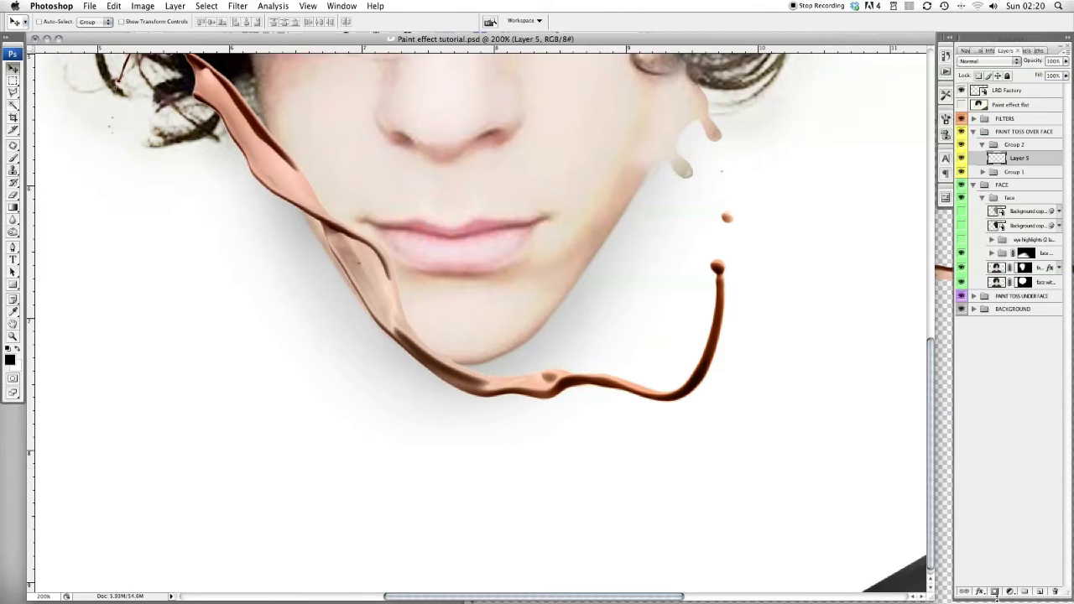
{"action": "left_click", "coordinate": [994, 591]}
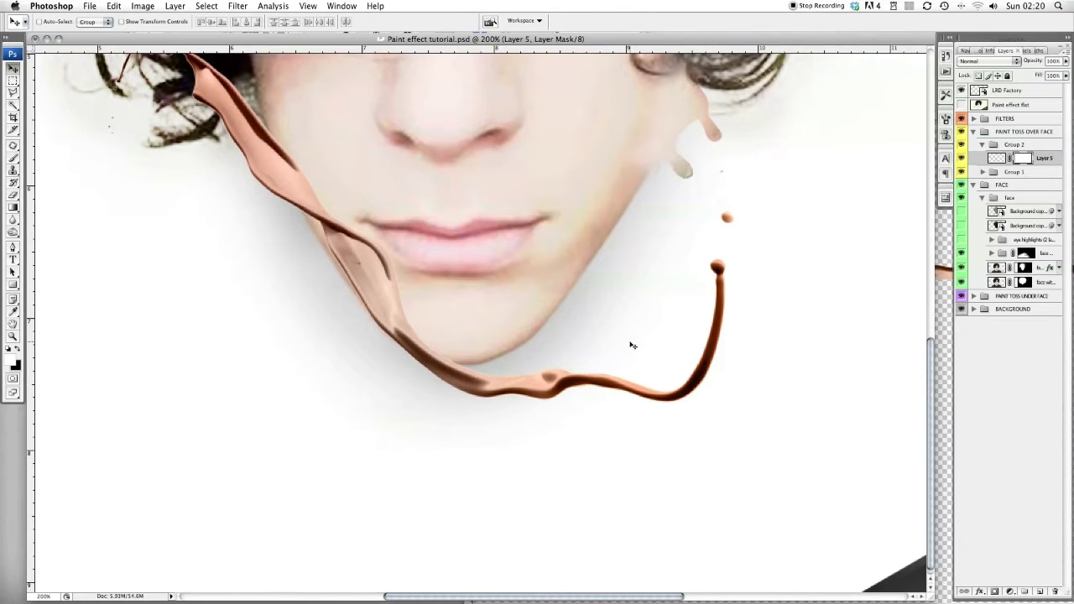
{"action": "scroll", "coordinate": [633, 344], "scroll_direction": "up", "scroll_amount": 3}
{"action": "scroll", "coordinate": [633, 345], "scroll_direction": "up", "scroll_amount": 1}
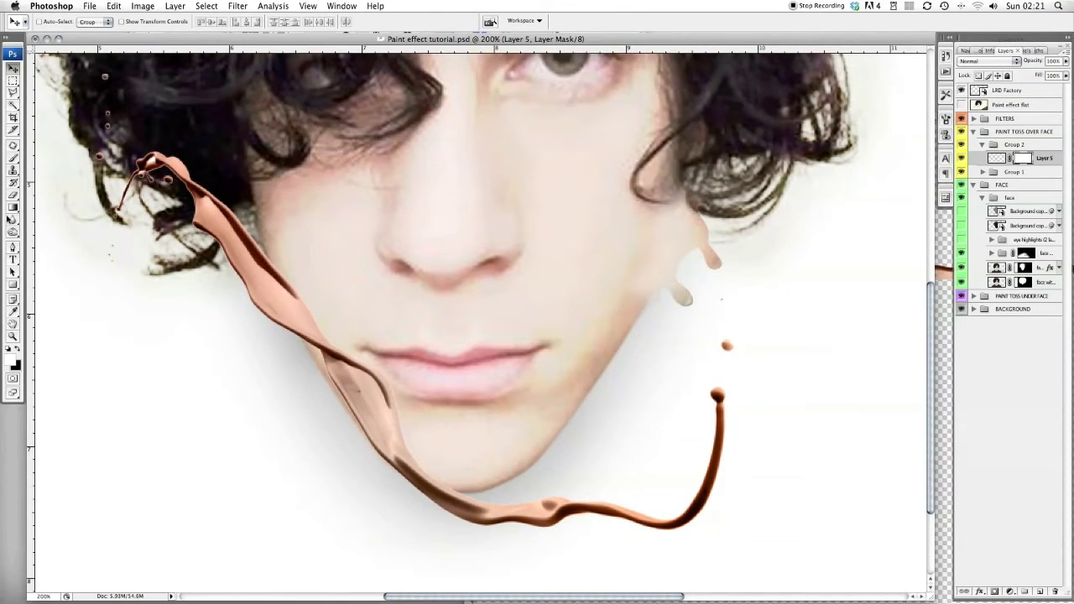
{"action": "left_click", "coordinate": [14, 208]}
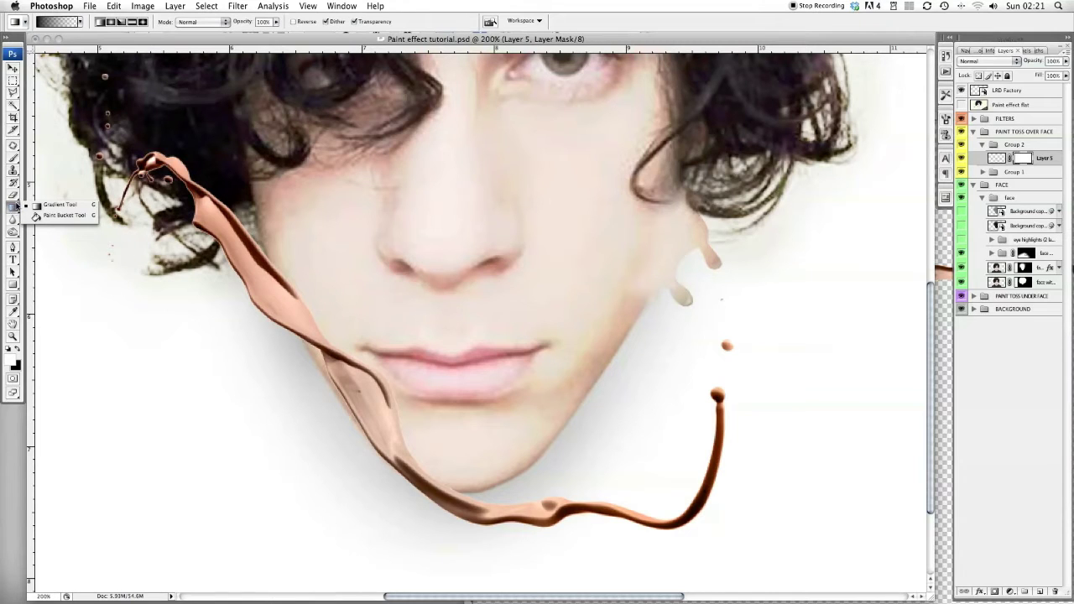
{"action": "left_click", "coordinate": [53, 208]}
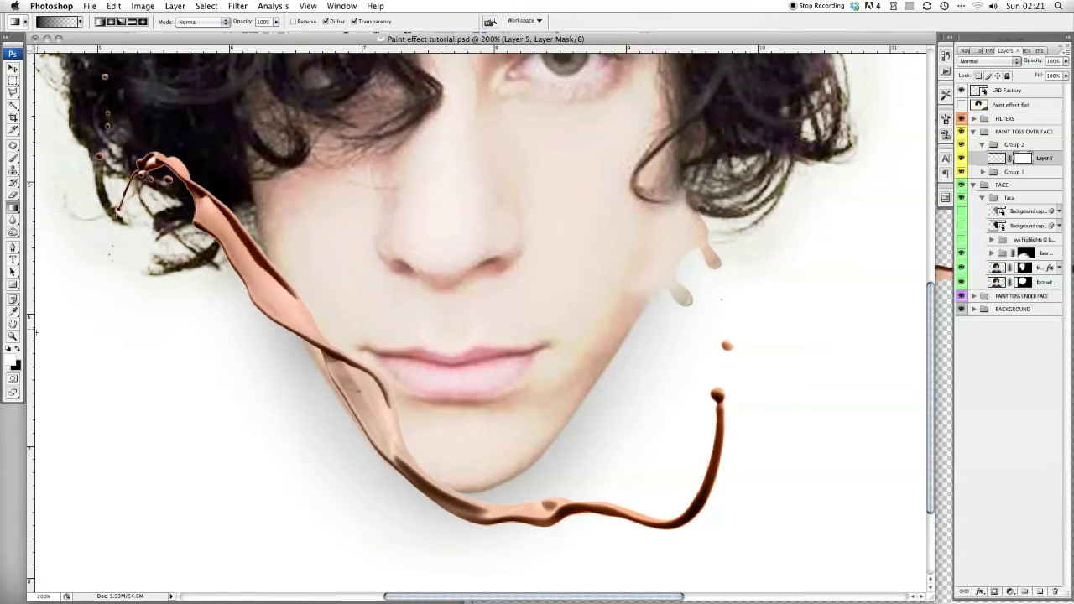
{"action": "left_click", "coordinate": [16, 350]}
{"action": "left_click_drag", "start_coordinate": [400, 457], "coordinate": [473, 512]}
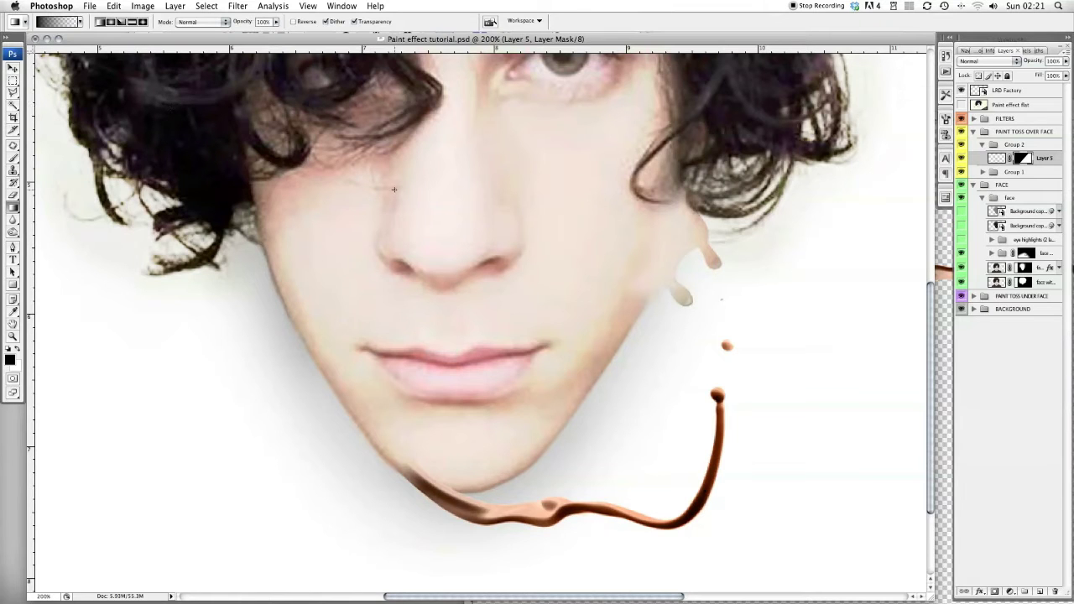
Duplicate the clipped face-with-hair layer from Group 1 into Group 2, directly above the chin splash layer.
{"action": "key", "text": "super+minus"}
{"action": "key", "text": "super+minus"}
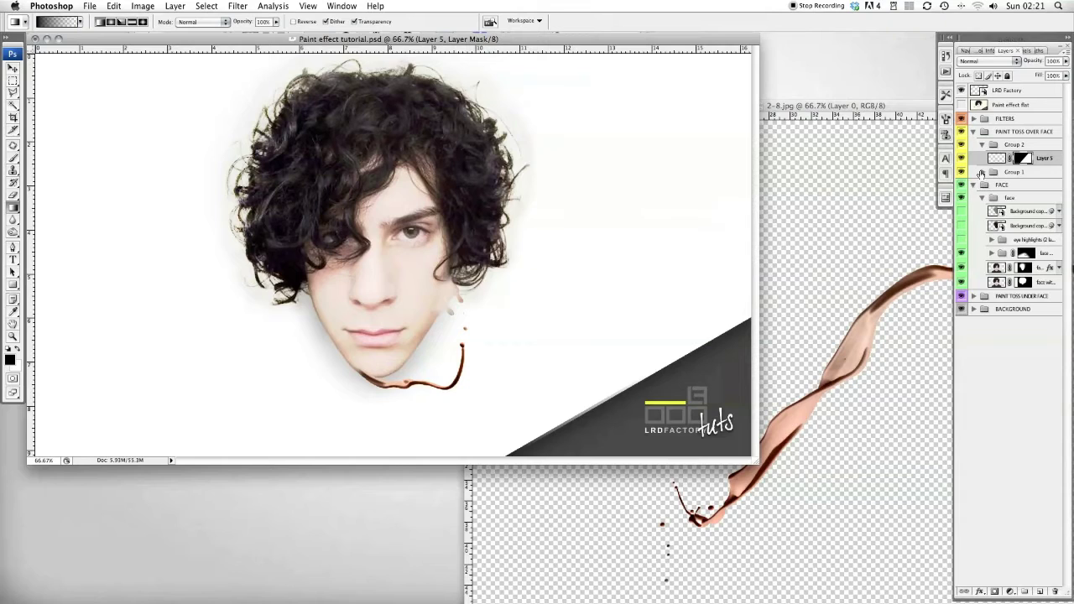
{"action": "left_click", "coordinate": [982, 172]}
{"action": "left_click", "coordinate": [1048, 186]}
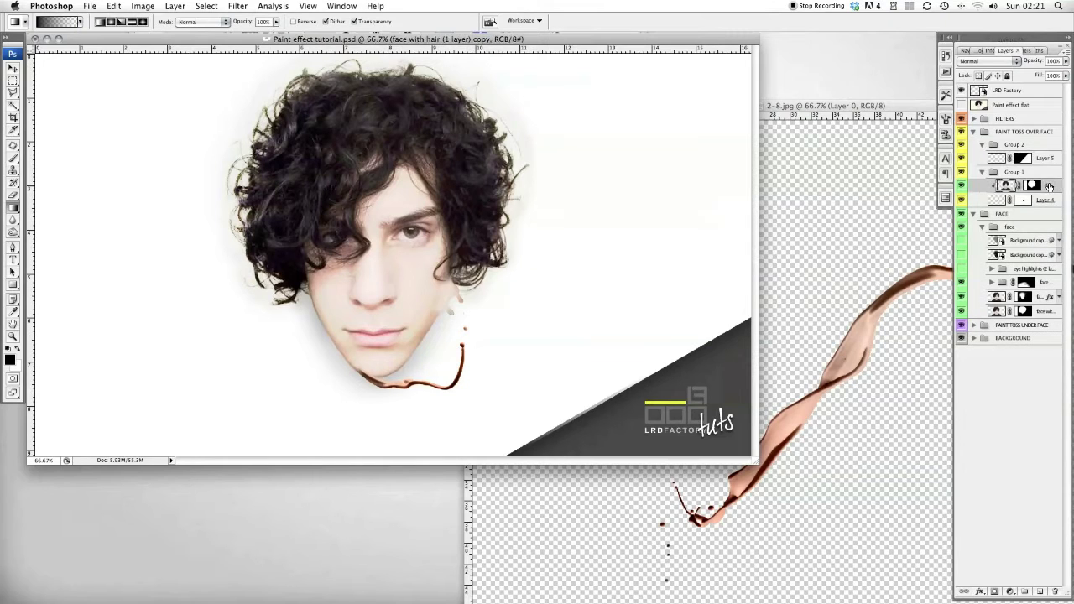
{"action": "left_click_drag", "start_coordinate": [1048, 185], "coordinate": [1034, 159]}
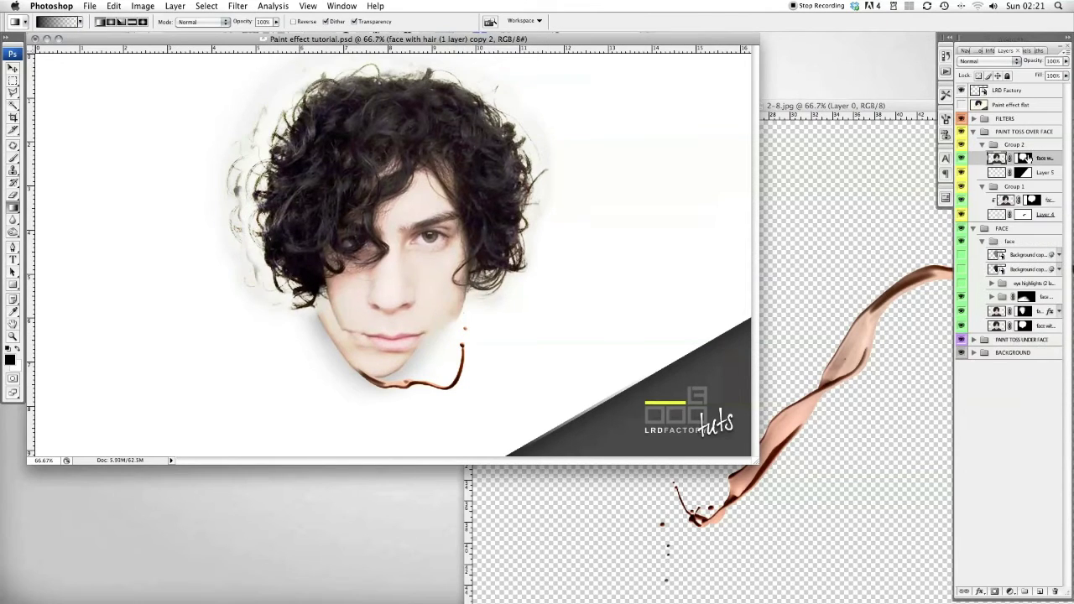
Rotate the face copy 45 degrees and clip it to the chin splash layer.
{"action": "key", "text": "super+t"}
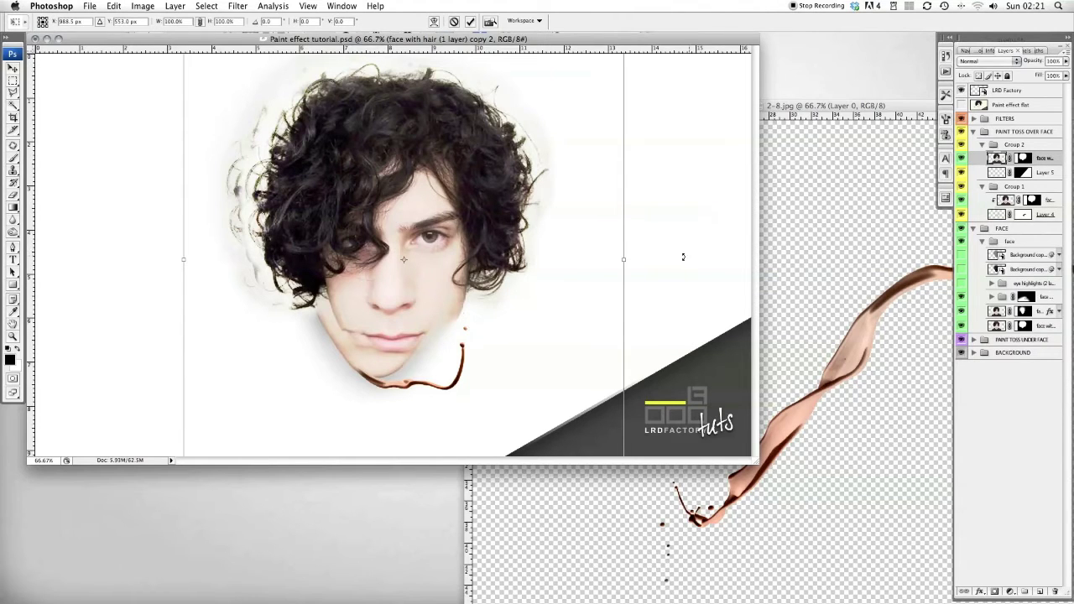
{"action": "key", "text": "super+plus"}
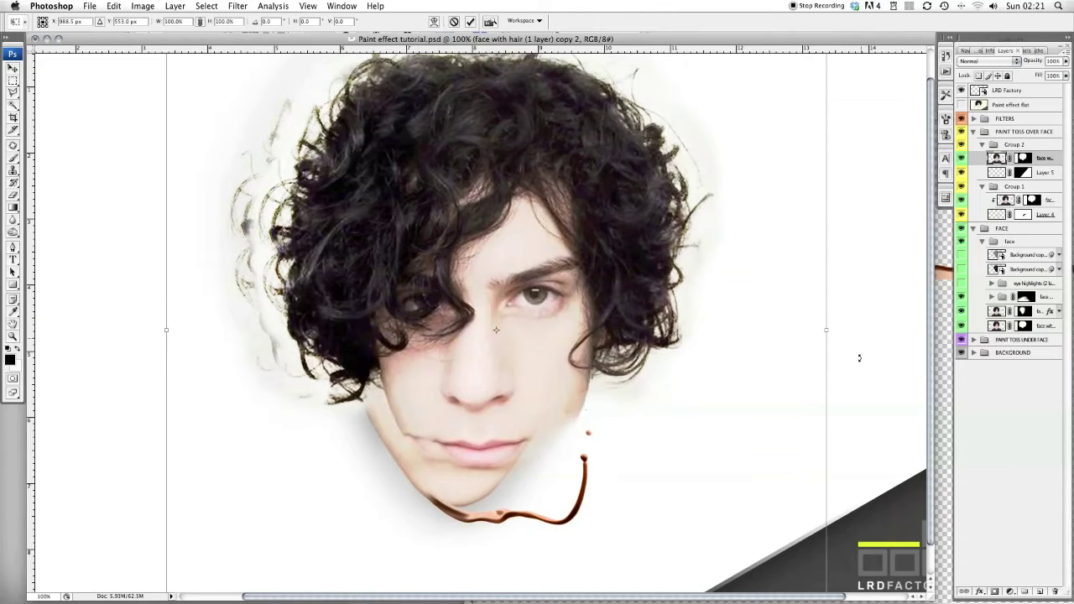
{"action": "left_click_drag", "start_coordinate": [859, 358], "coordinate": [679, 479]}
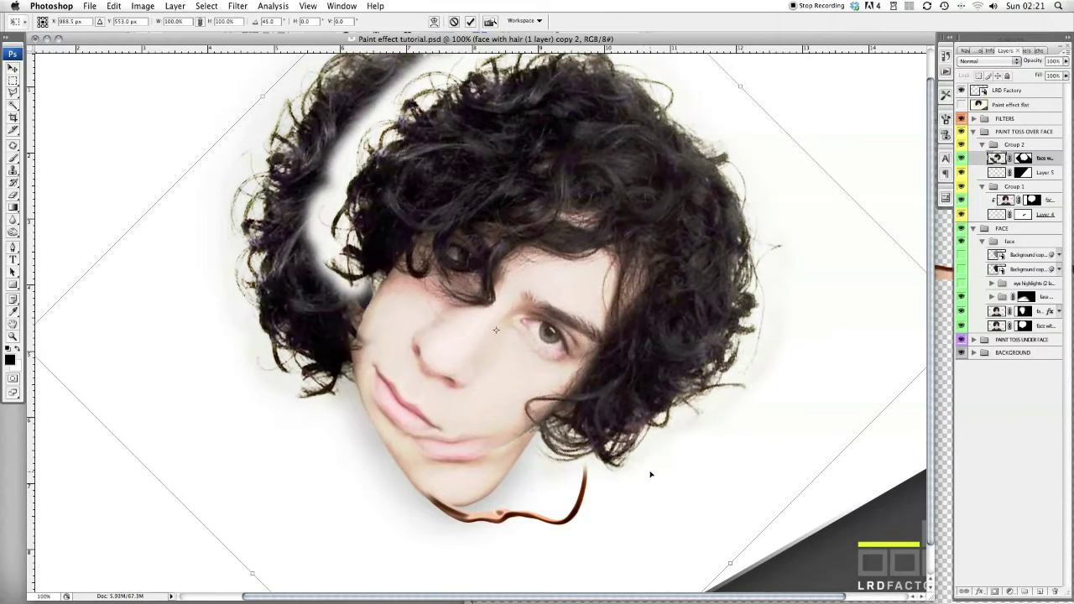
{"action": "key", "text": "Return"}
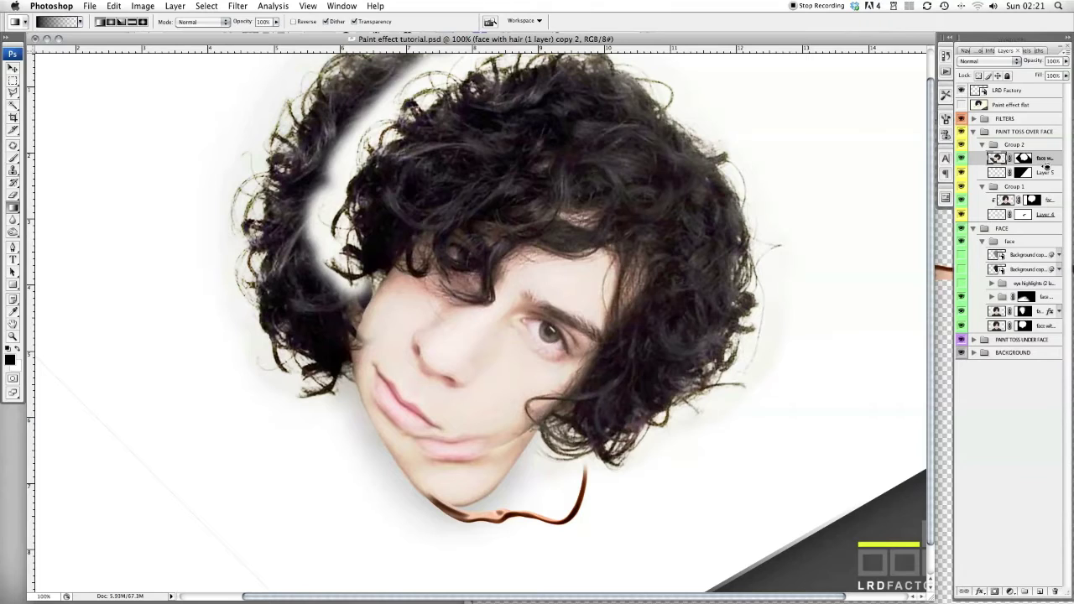
{"action": "key", "text": "ctrl+z"}
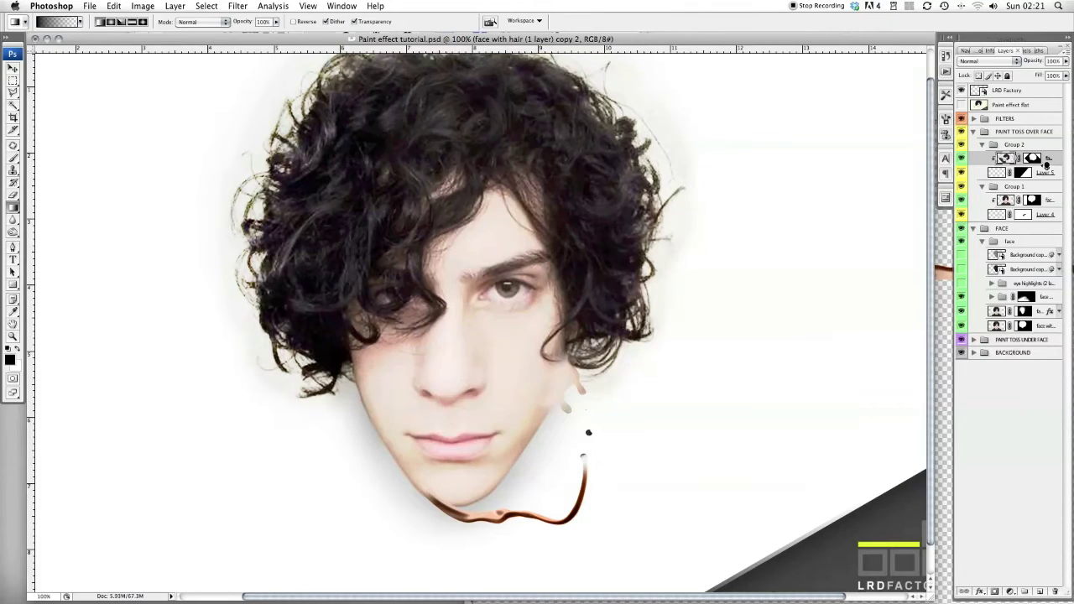
Move the clipped face copy so its skin covers the splash and scale it to 110.4%.
{"action": "left_click", "coordinate": [13, 68]}
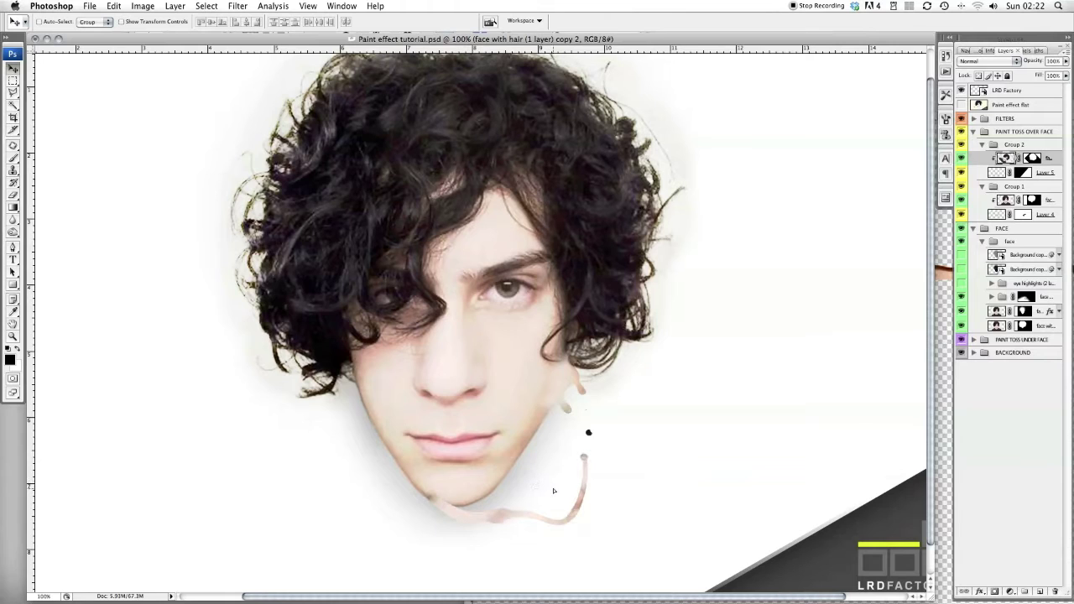
{"action": "key", "text": "super+t"}
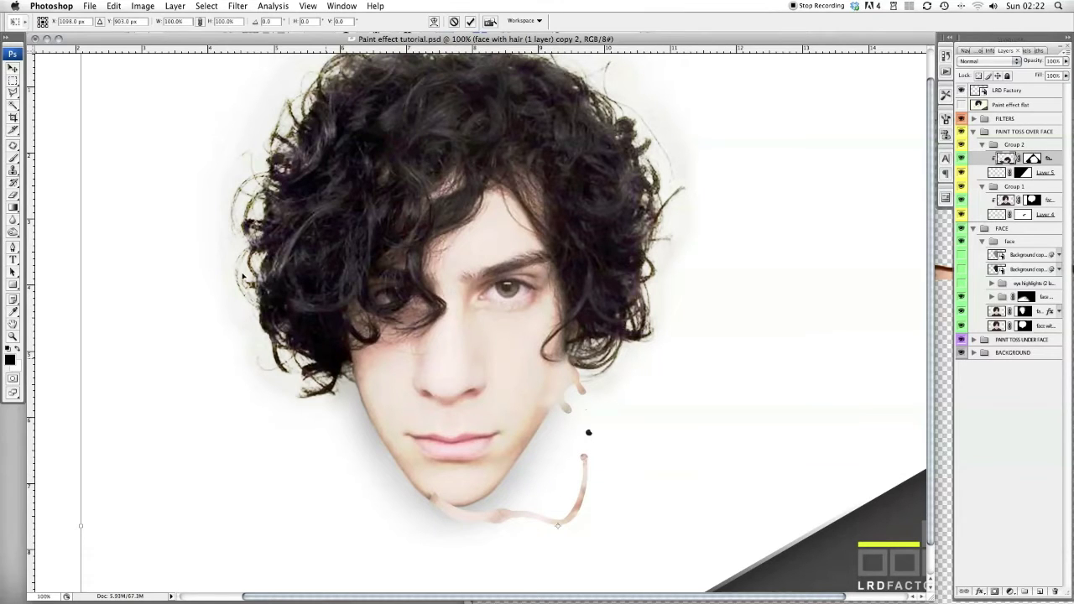
{"action": "key", "text": "super+minus"}
{"action": "key", "text": "super+minus"}
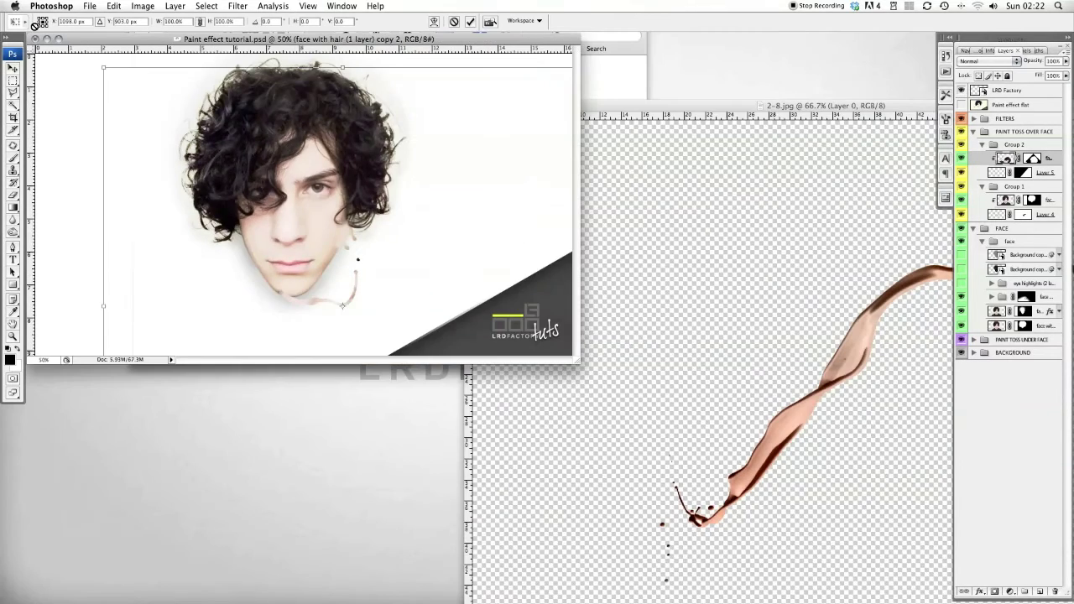
{"action": "left_click_drag", "start_coordinate": [102, 67], "coordinate": [57, 22]}
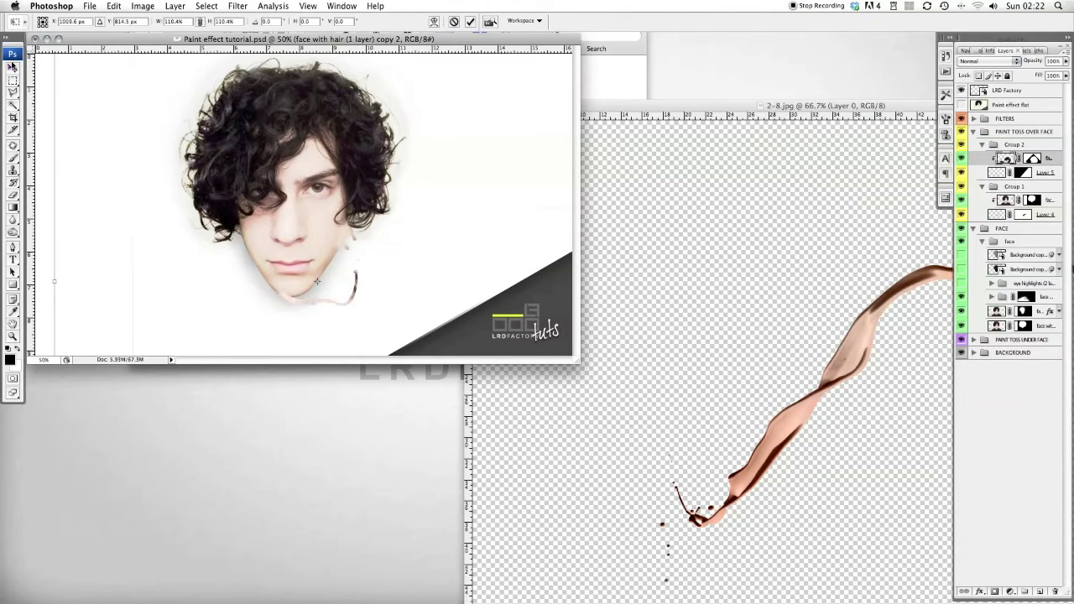
{"action": "key", "text": "Return"}
Reposition the clipped face copy so plain skin texture fills the whole splash curve under the chin.
{"action": "key", "text": "super+plus"}
{"action": "key", "text": "super+plus"}
{"action": "key", "text": "super+plus"}
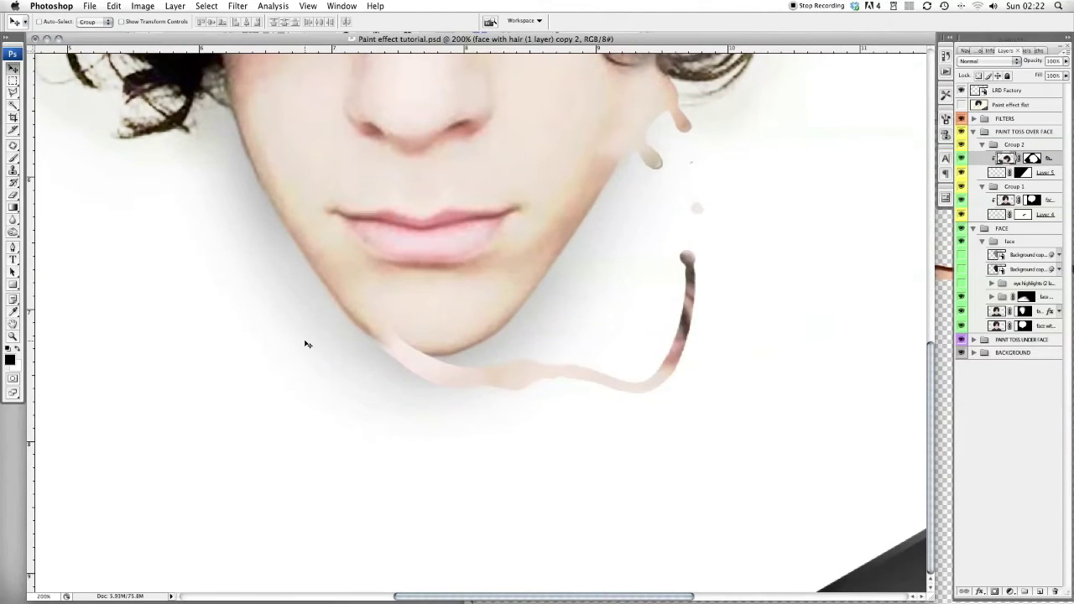
{"action": "mouse_move", "coordinate": [439, 367]}
{"action": "left_mouse_down"}
{"action": "mouse_move", "coordinate": [483, 351]}
{"action": "mouse_move", "coordinate": [491, 369]}
{"action": "mouse_move", "coordinate": [509, 347]}
{"action": "left_mouse_up"}
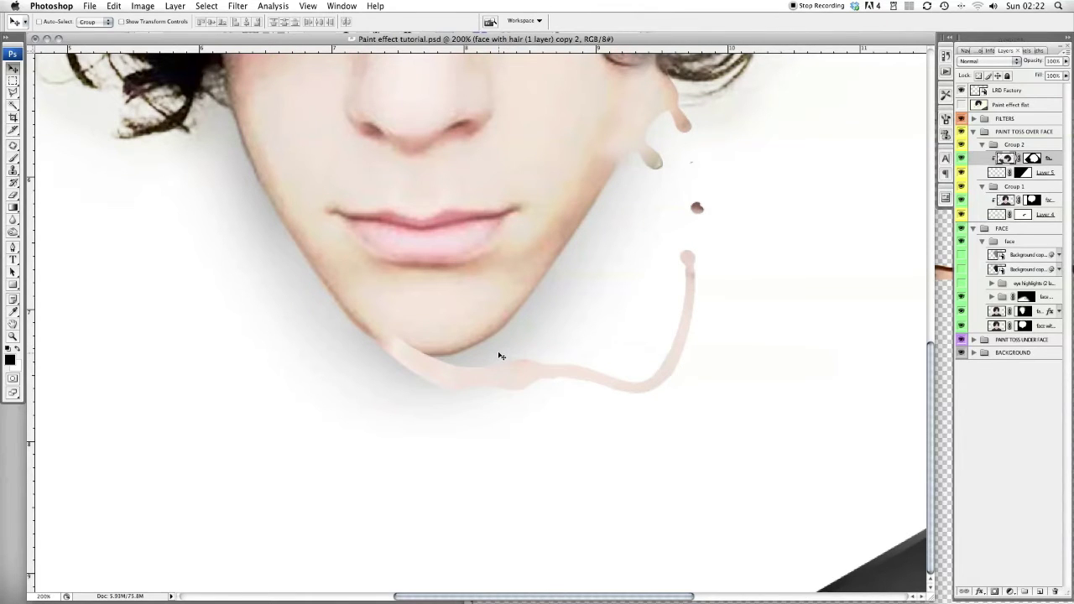
Lower the opacity of the clipped face copy to 95%.
{"action": "key", "text": "super+minus"}
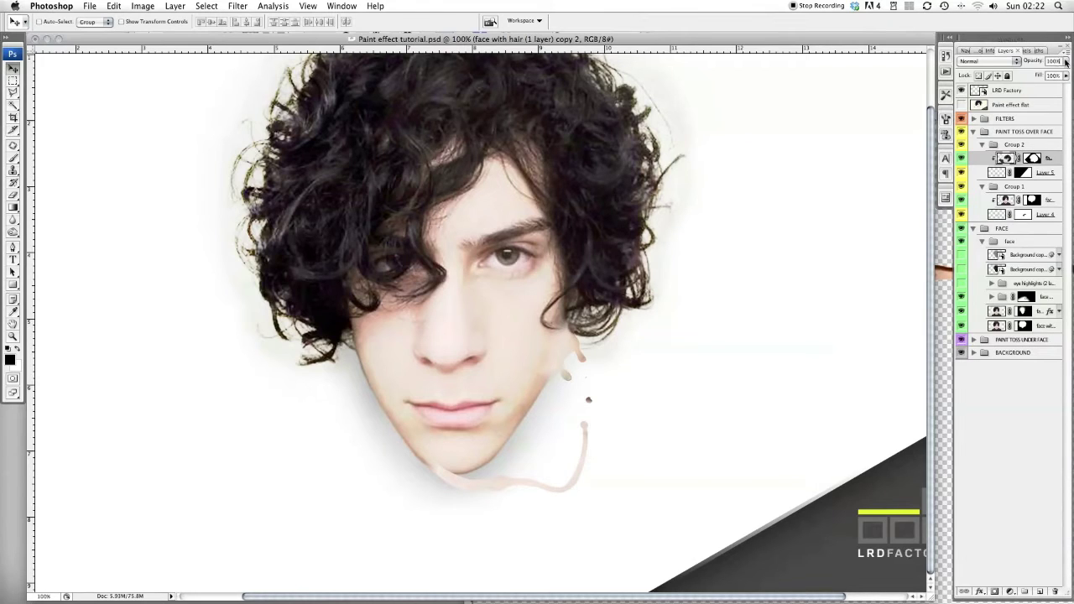
{"action": "left_click", "coordinate": [1066, 62]}
{"action": "key", "text": "super+minus"}
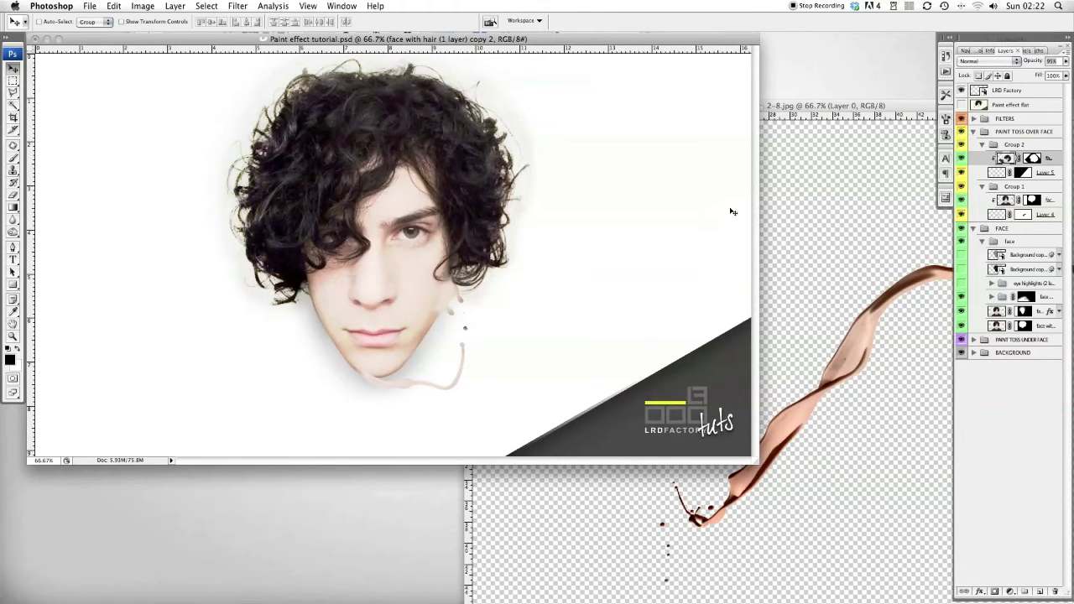
Close 2-8.jpg without saving its changes.
{"action": "left_click", "coordinate": [799, 204]}
{"action": "left_click", "coordinate": [472, 106]}
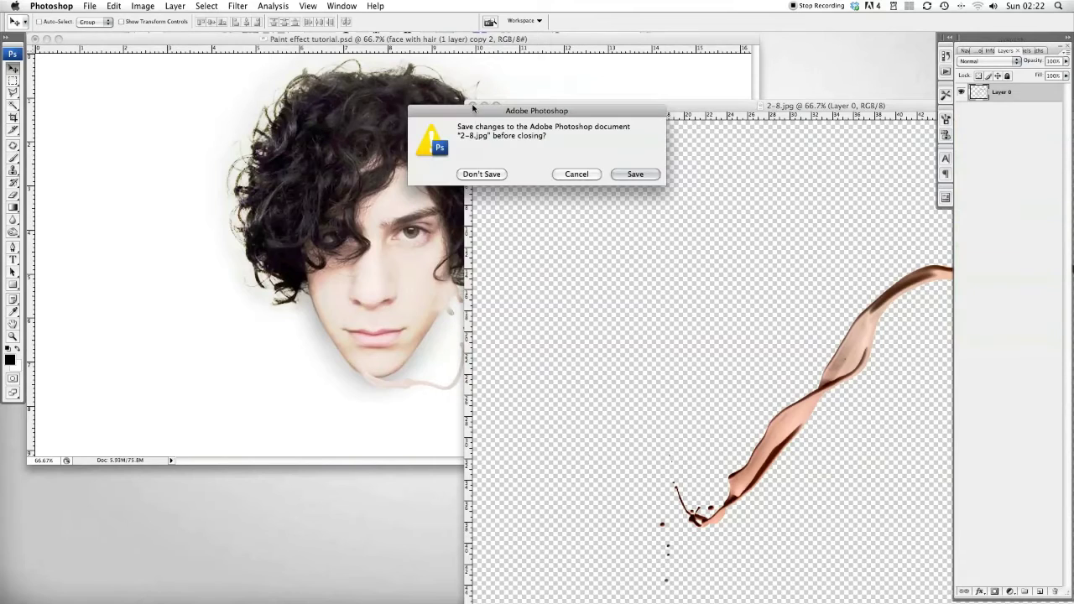
{"action": "left_click", "coordinate": [475, 174]}
Move the portrait window aside and open 3-10.jpg from the Paint tossing effect tut paints folder in Photoshop.
{"action": "left_click_drag", "start_coordinate": [345, 44], "coordinate": [384, 128]}
{"action": "left_click", "coordinate": [546, 106]}
{"action": "left_click", "coordinate": [565, 76]}
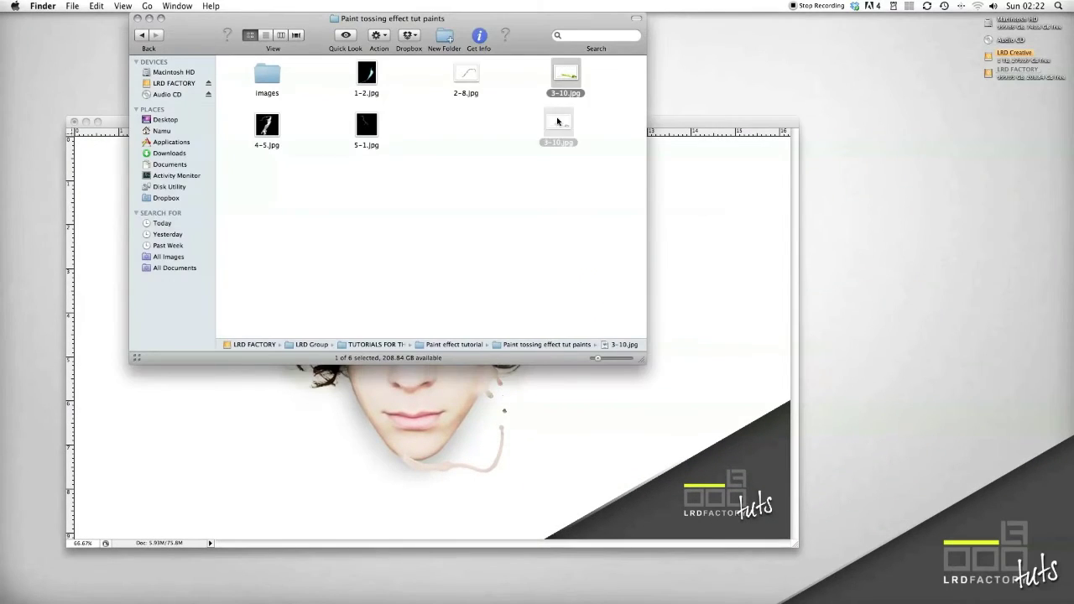
{"action": "mouse_move", "coordinate": [470, 597]}
{"action": "left_click_drag", "start_coordinate": [511, 589], "coordinate": [546, 580]}
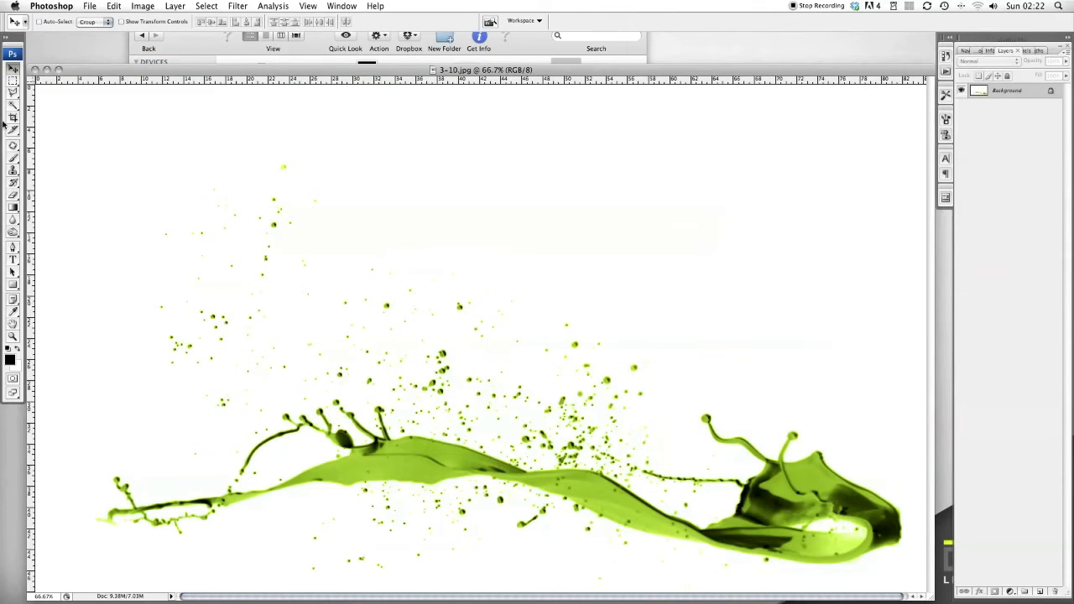
Convert the background of 3-10.jpg to a regular layer and delete the white around the green splash with the Magic Wand.
{"action": "double_click", "coordinate": [1034, 92]}
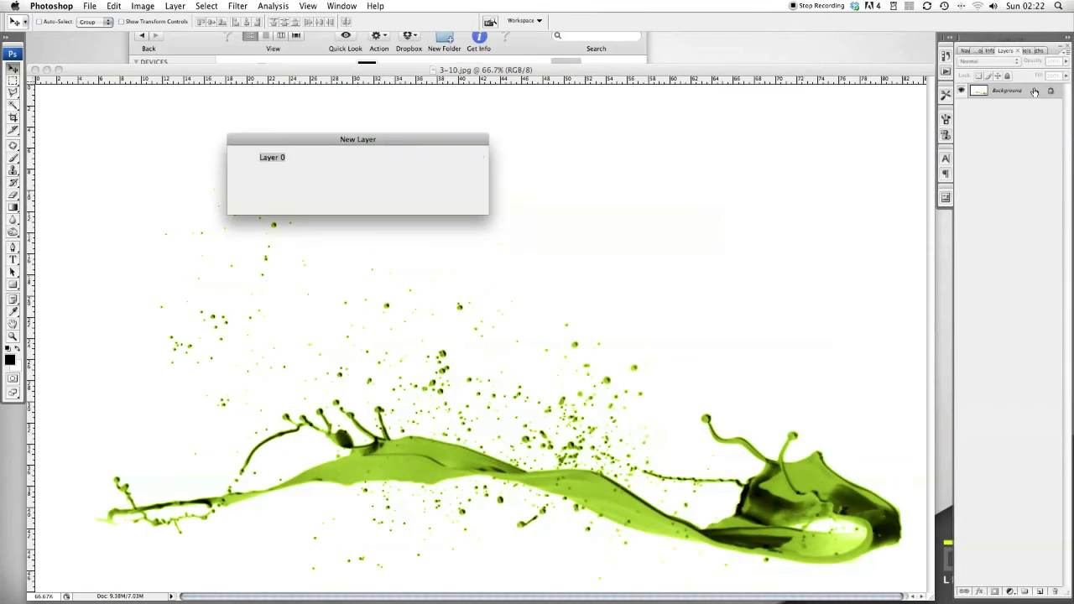
{"action": "left_click", "coordinate": [458, 157]}
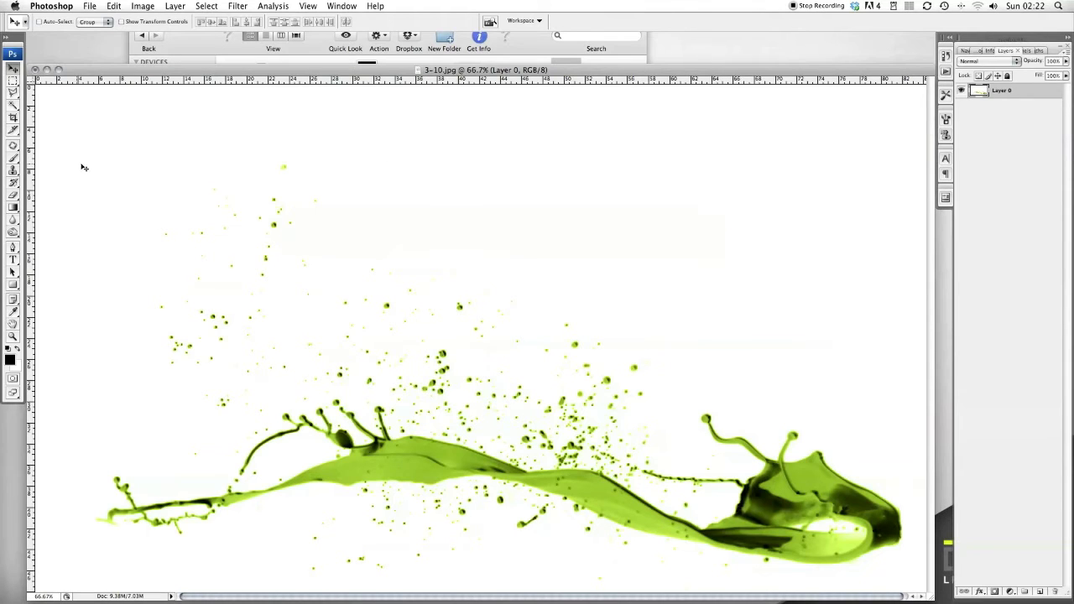
{"action": "left_click", "coordinate": [14, 105]}
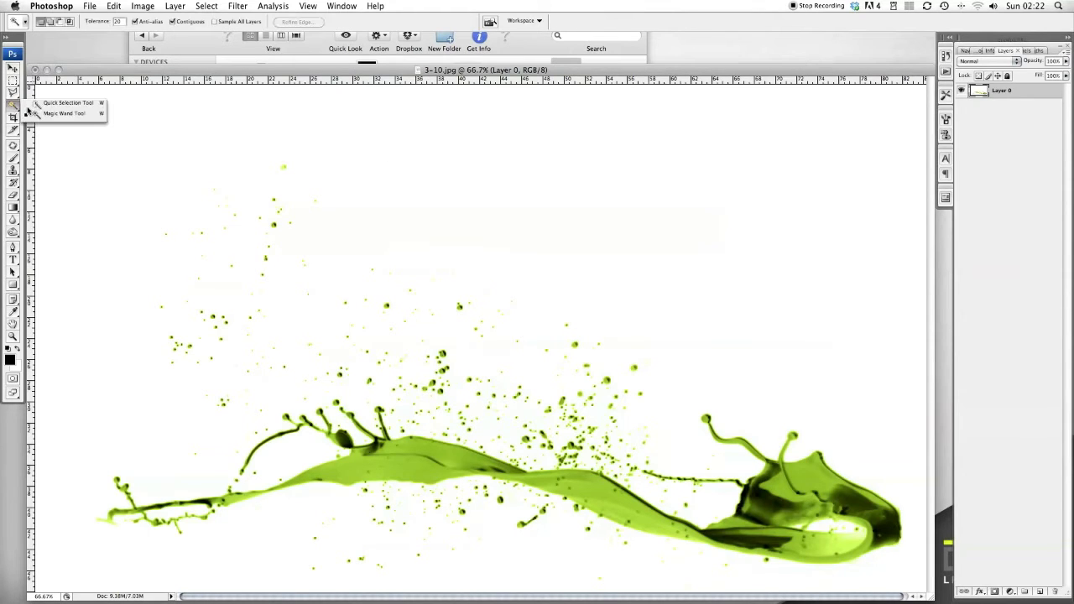
{"action": "left_click", "coordinate": [452, 204]}
{"action": "left_click", "coordinate": [454, 207]}
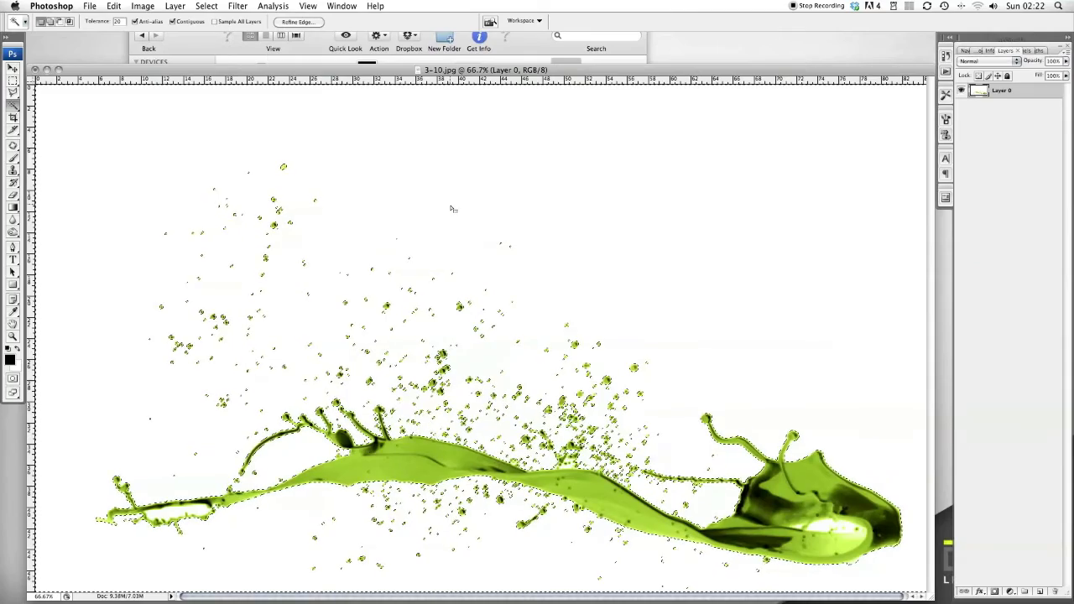
{"action": "key", "text": "Delete"}
{"action": "key", "text": "super+minus"}
{"action": "key", "text": "super+minus"}
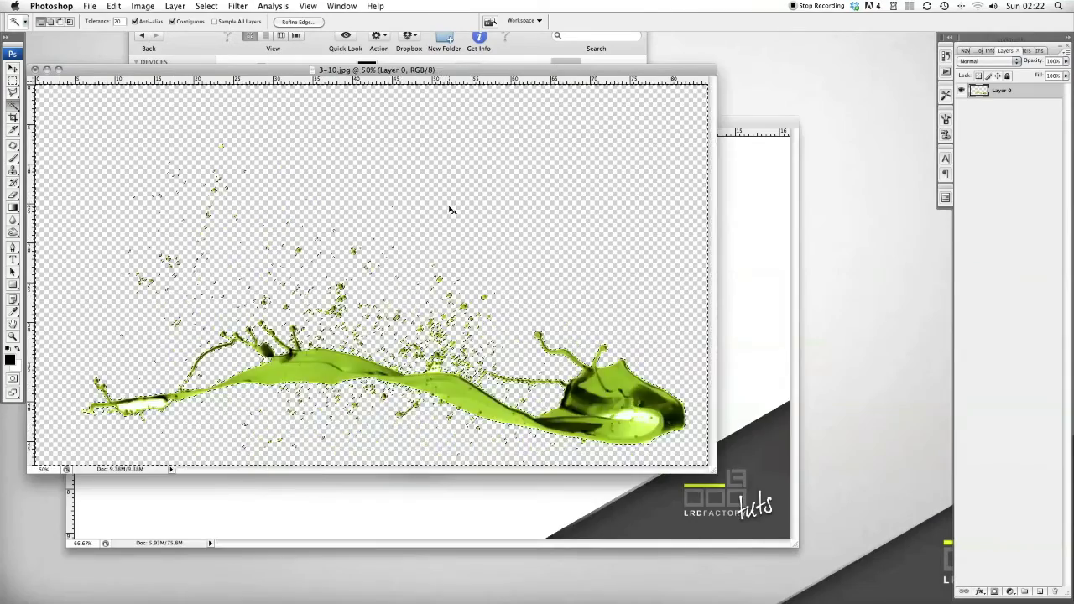
Clear the selection in 3-10.jpg and copy the cut-out green splash into the Paint effect tutorial.psd portrait with the Move tool.
{"action": "key", "text": "super+d"}
{"action": "left_click", "coordinate": [12, 67]}
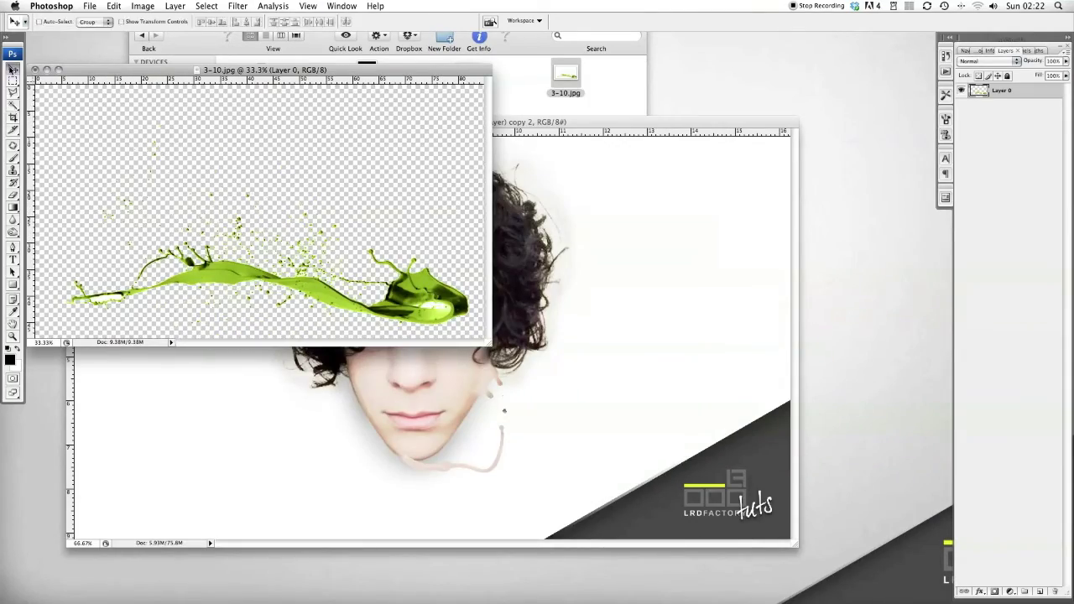
{"action": "left_click_drag", "start_coordinate": [276, 294], "coordinate": [579, 344]}
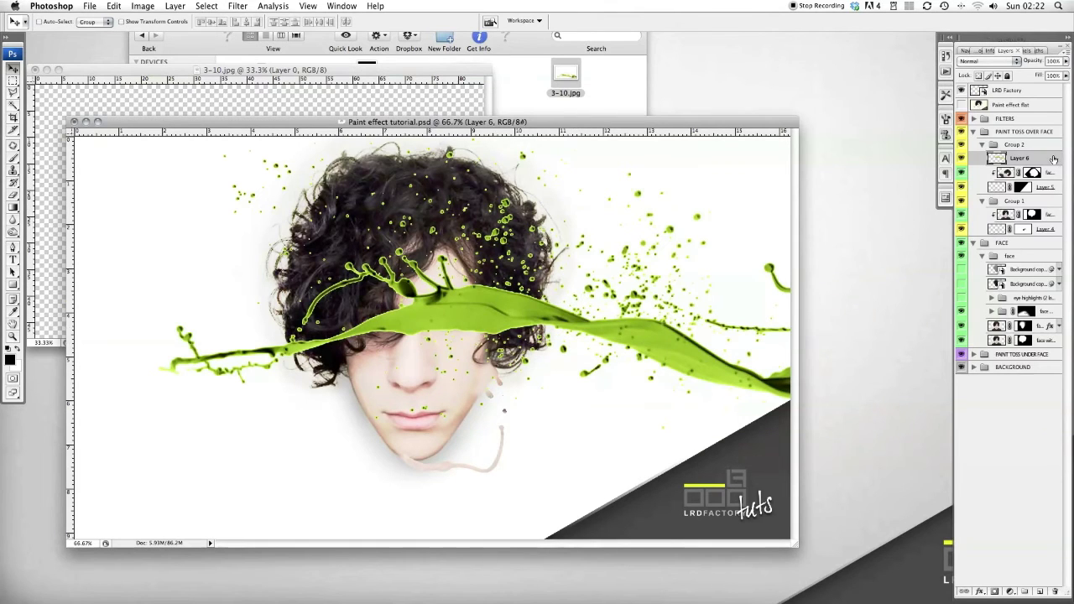
Move the green splash layer out of Group 2 to the top of PAINT TOSS OVER FACE and put it in its own group.
{"action": "left_click_drag", "start_coordinate": [1041, 159], "coordinate": [1037, 146]}
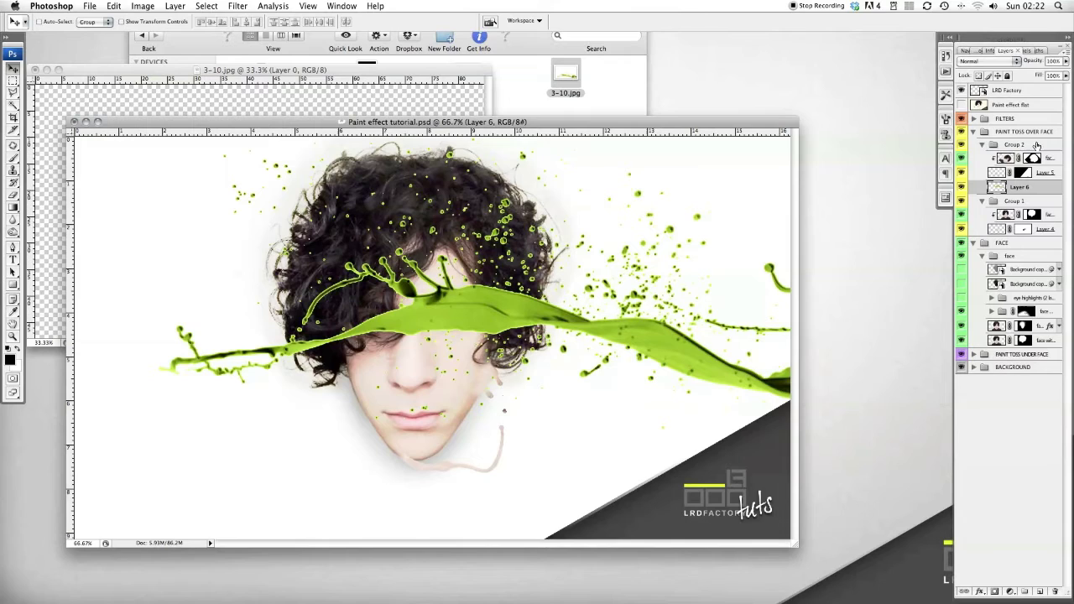
{"action": "left_click", "coordinate": [984, 144]}
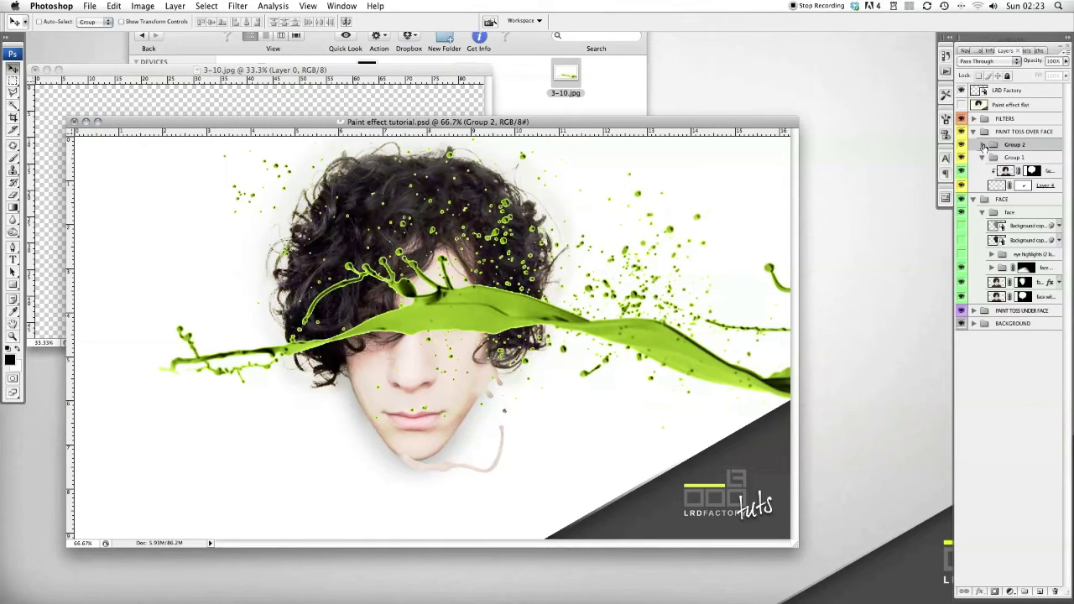
{"action": "left_click", "coordinate": [984, 146]}
{"action": "left_click_drag", "start_coordinate": [1020, 176], "coordinate": [1013, 137]}
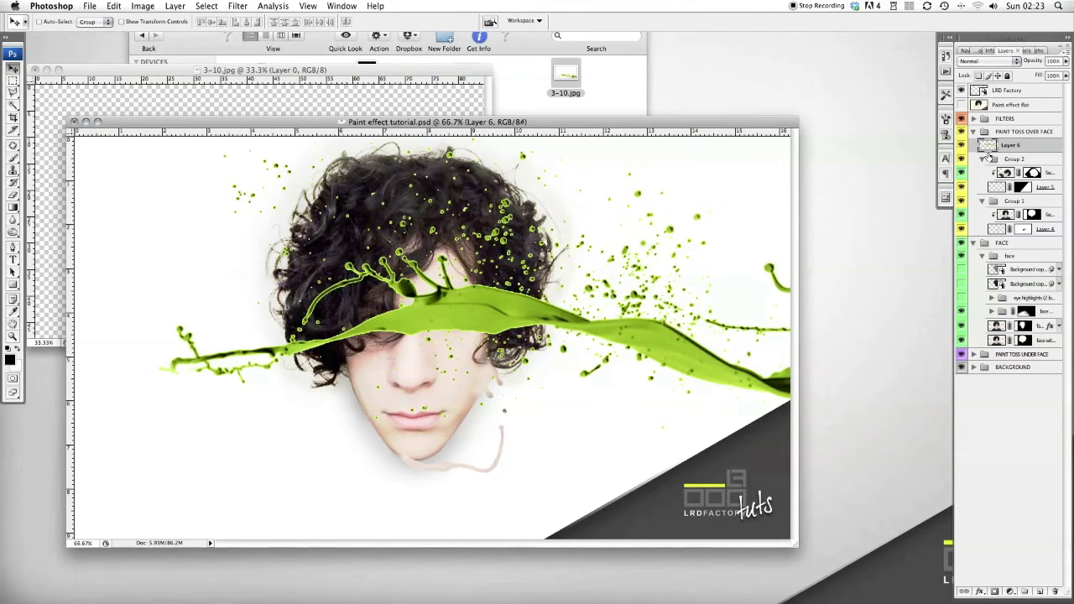
{"action": "left_click", "coordinate": [983, 159]}
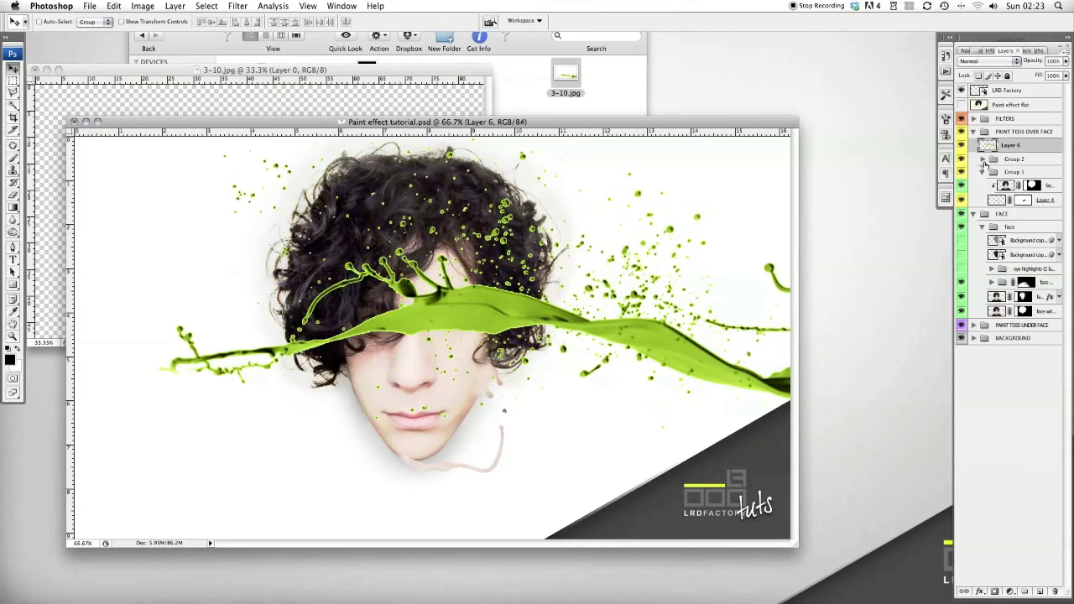
{"action": "key", "text": "super+g"}
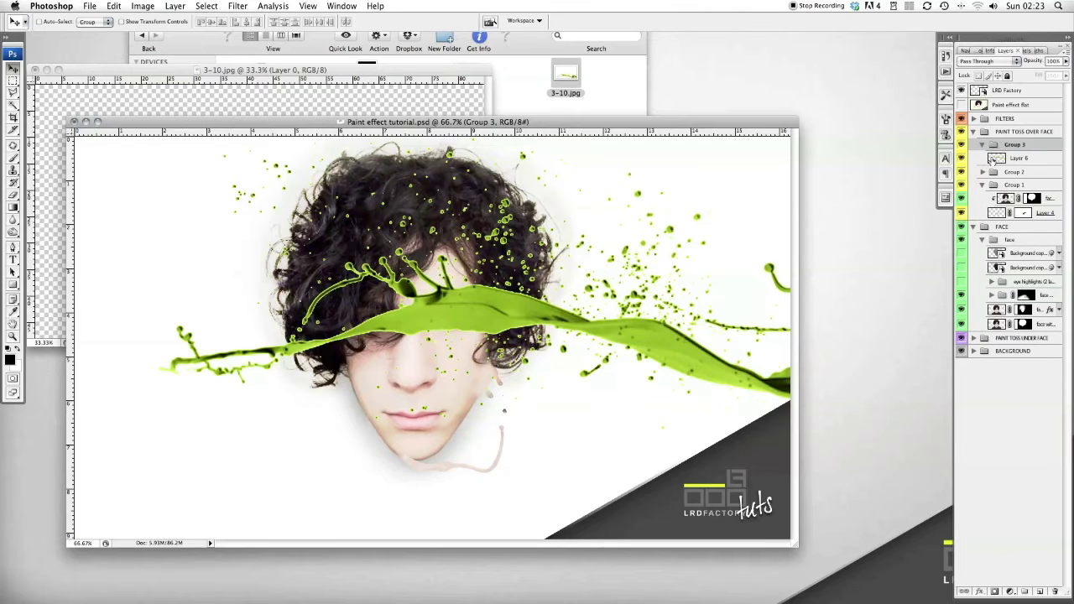
Scale the green splash layer proportionally to about 49% and place it across the chin.
{"action": "left_click", "coordinate": [1017, 159]}
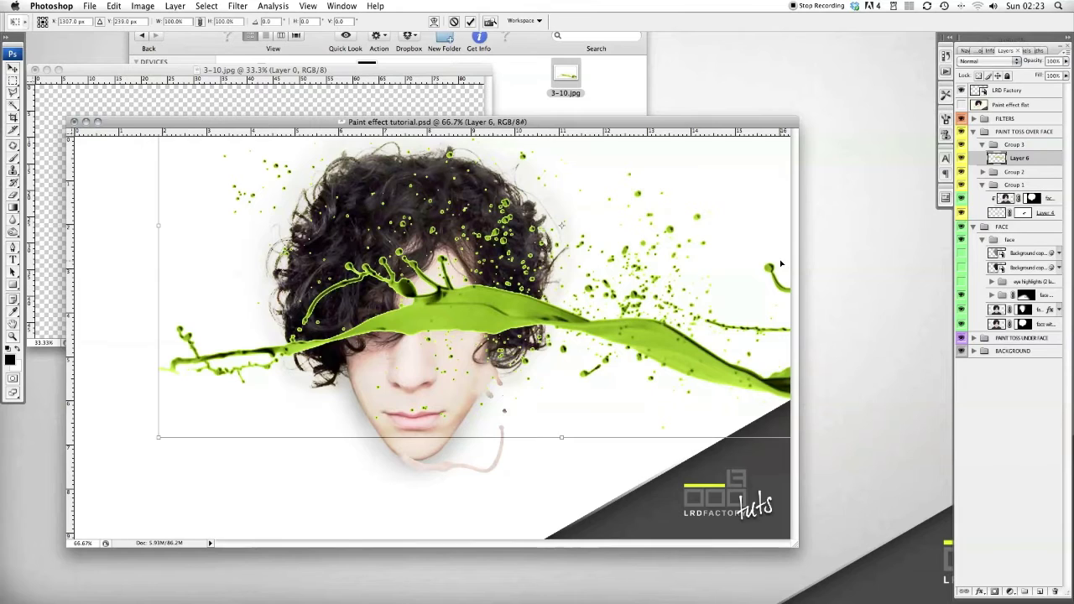
{"action": "key", "text": "super+t"}
{"action": "left_click_drag", "start_coordinate": [159, 437], "coordinate": [412, 303]}
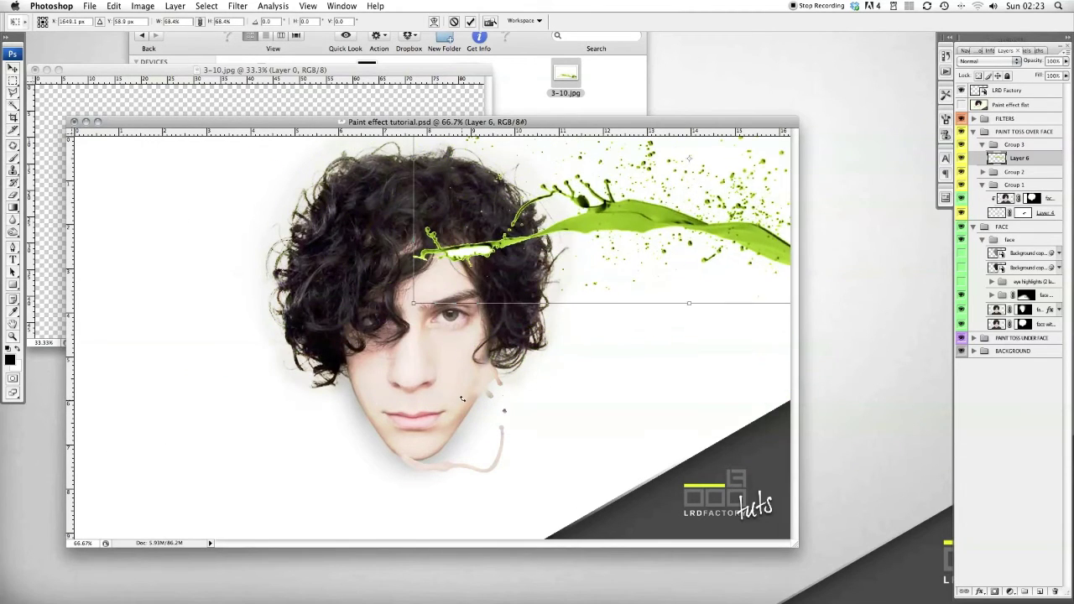
{"action": "mouse_move", "coordinate": [678, 230]}
{"action": "left_mouse_down"}
{"action": "mouse_move", "coordinate": [480, 380]}
{"action": "mouse_move", "coordinate": [458, 380]}
{"action": "mouse_move", "coordinate": [417, 433]}
{"action": "left_mouse_up"}
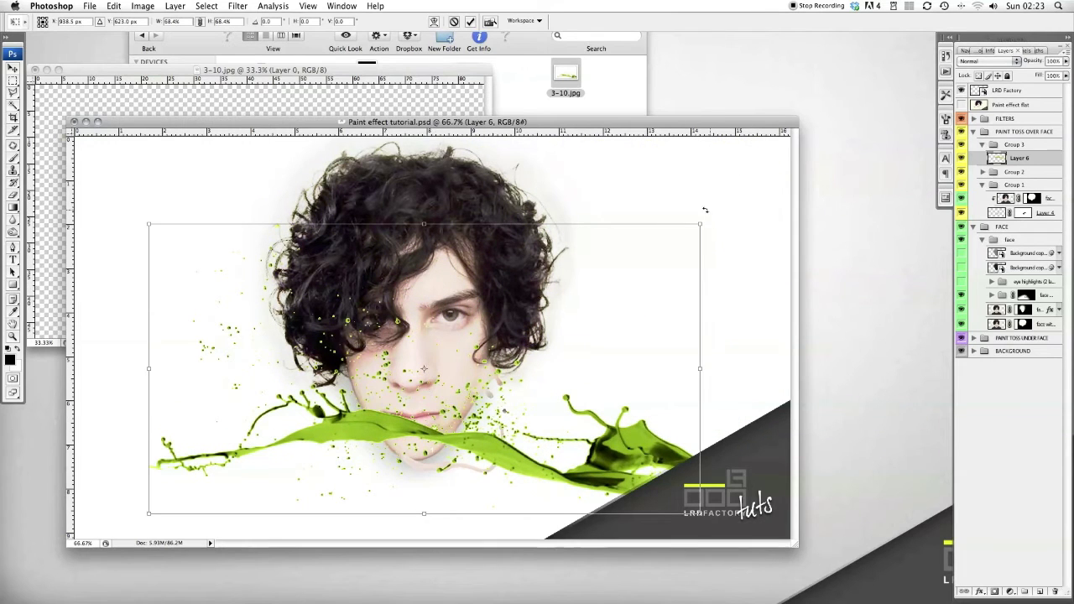
{"action": "left_click_drag", "start_coordinate": [700, 224], "coordinate": [593, 295]}
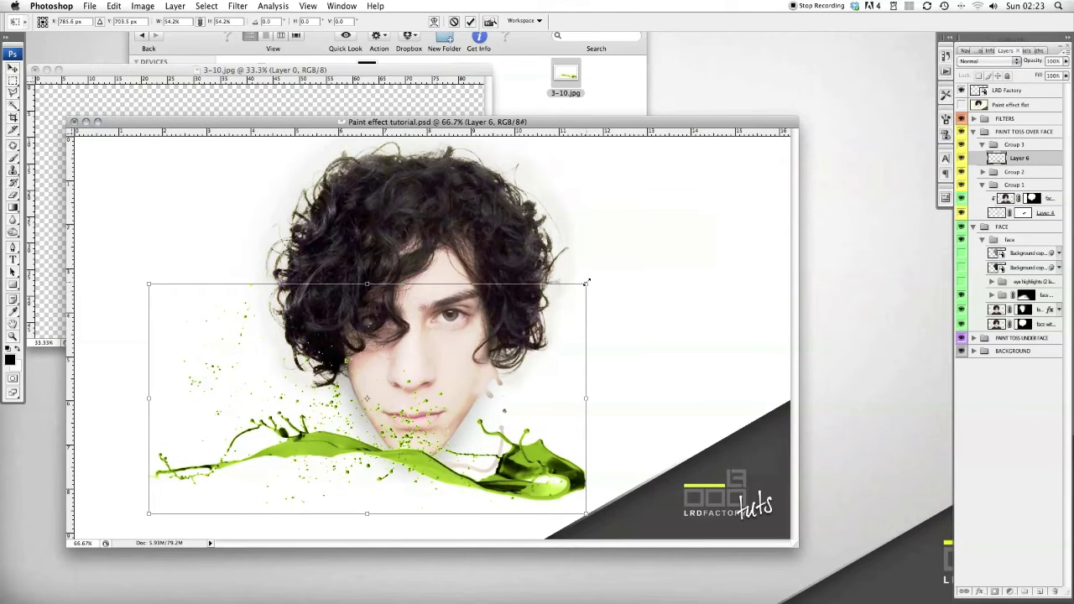
{"action": "left_click_drag", "start_coordinate": [587, 282], "coordinate": [572, 295]}
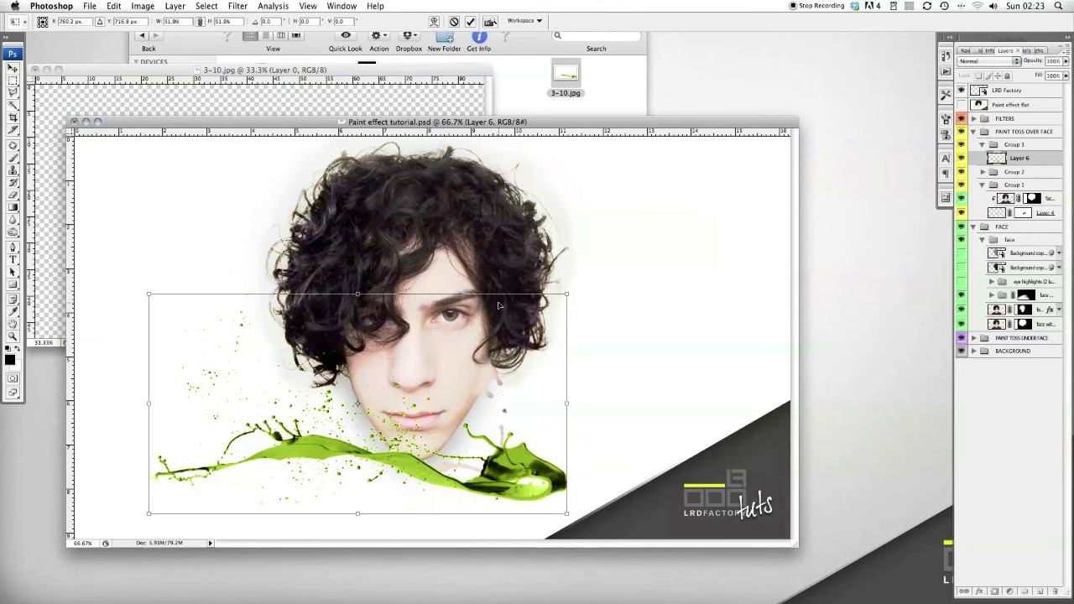
{"action": "left_click_drag", "start_coordinate": [362, 457], "coordinate": [435, 453]}
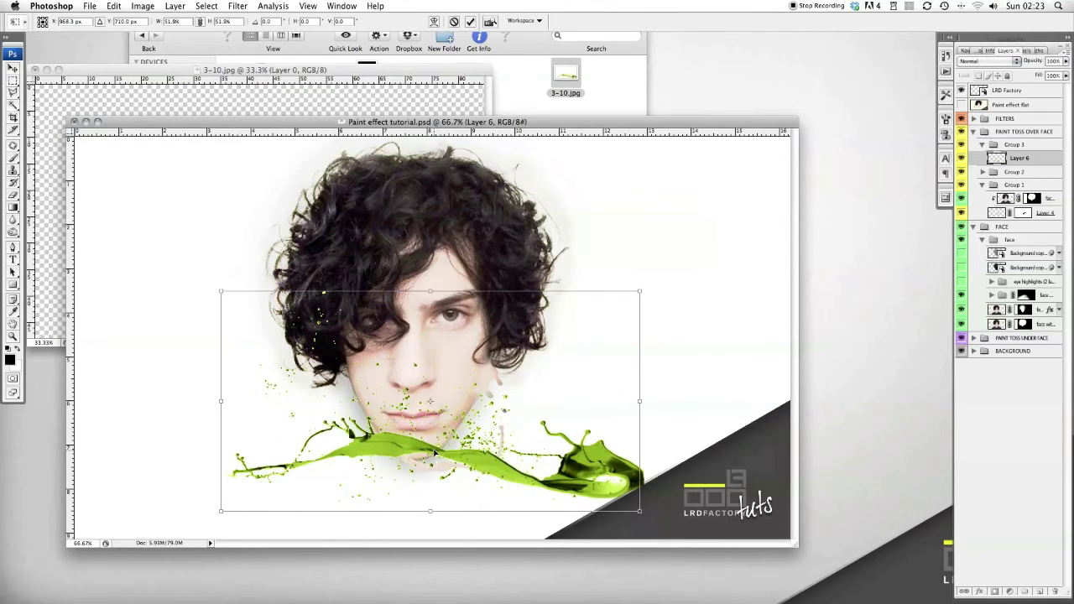
{"action": "left_click_drag", "start_coordinate": [643, 290], "coordinate": [612, 291]}
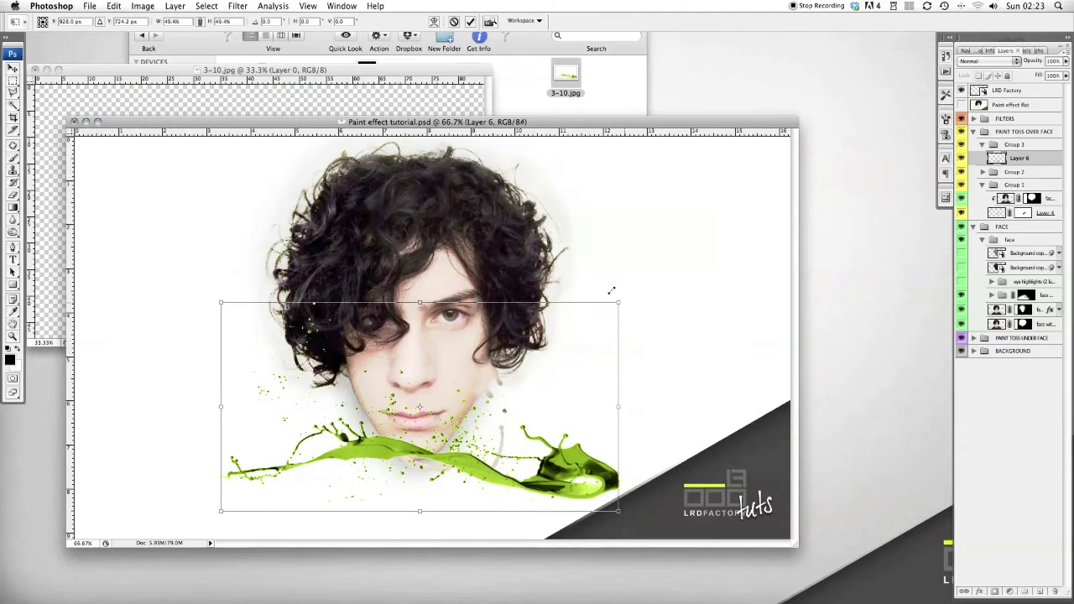
Rotate the splash about 7° clockwise, shrink it slightly more, and position it just under the chin.
{"action": "left_click_drag", "start_coordinate": [517, 286], "coordinate": [524, 293]}
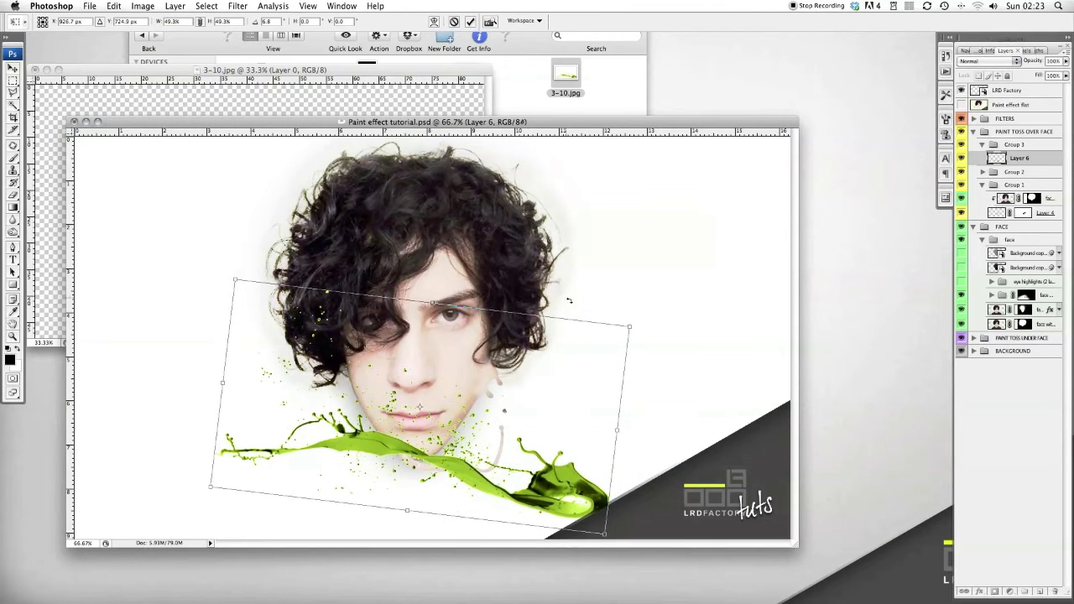
{"action": "left_click_drag", "start_coordinate": [630, 327], "coordinate": [583, 342]}
{"action": "key", "text": "Return"}
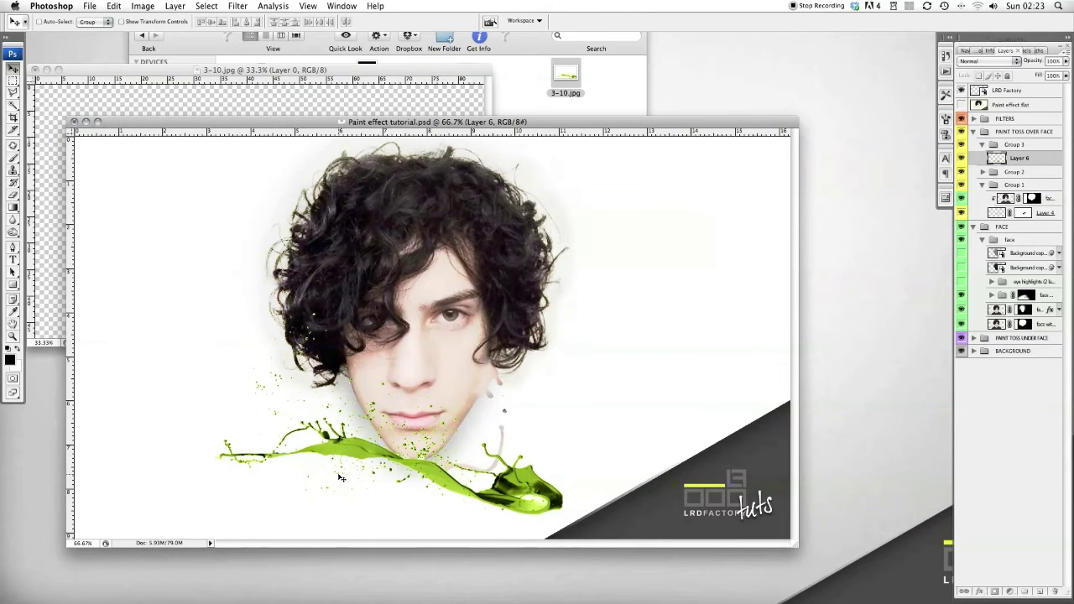
{"action": "mouse_move", "coordinate": [343, 452]}
{"action": "left_mouse_down"}
{"action": "mouse_move", "coordinate": [366, 454]}
{"action": "mouse_move", "coordinate": [357, 454]}
{"action": "left_mouse_up"}
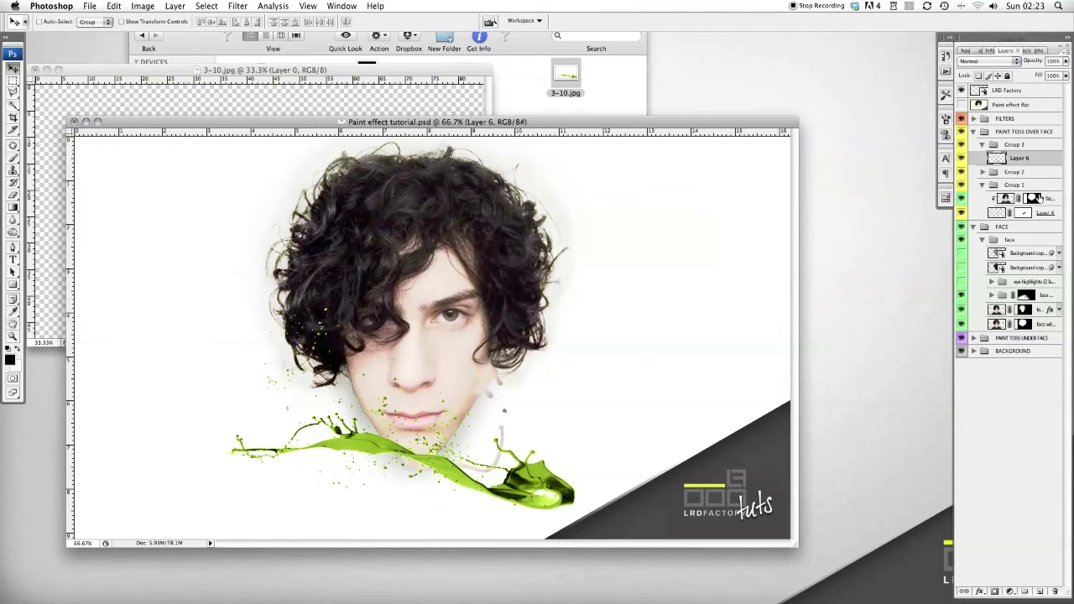
Duplicate the masked face-with-hair layer from Group 1 into Group 3, directly above the green splash layer.
{"action": "left_click", "coordinate": [1048, 198]}
{"action": "left_click_drag", "start_coordinate": [1048, 198], "coordinate": [1040, 159]}
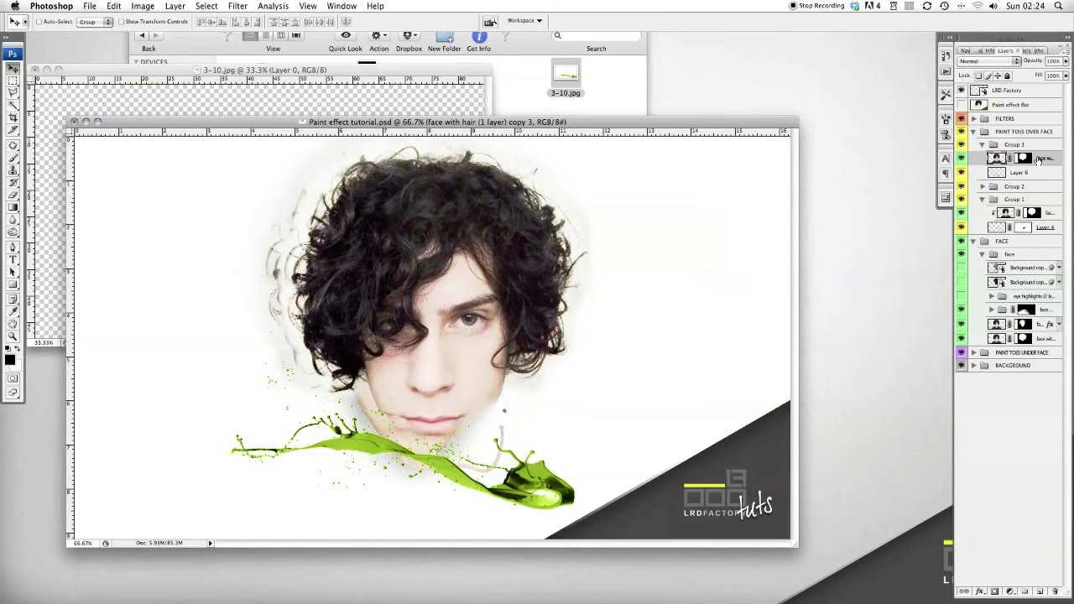
{"action": "left_click", "coordinate": [1018, 174]}
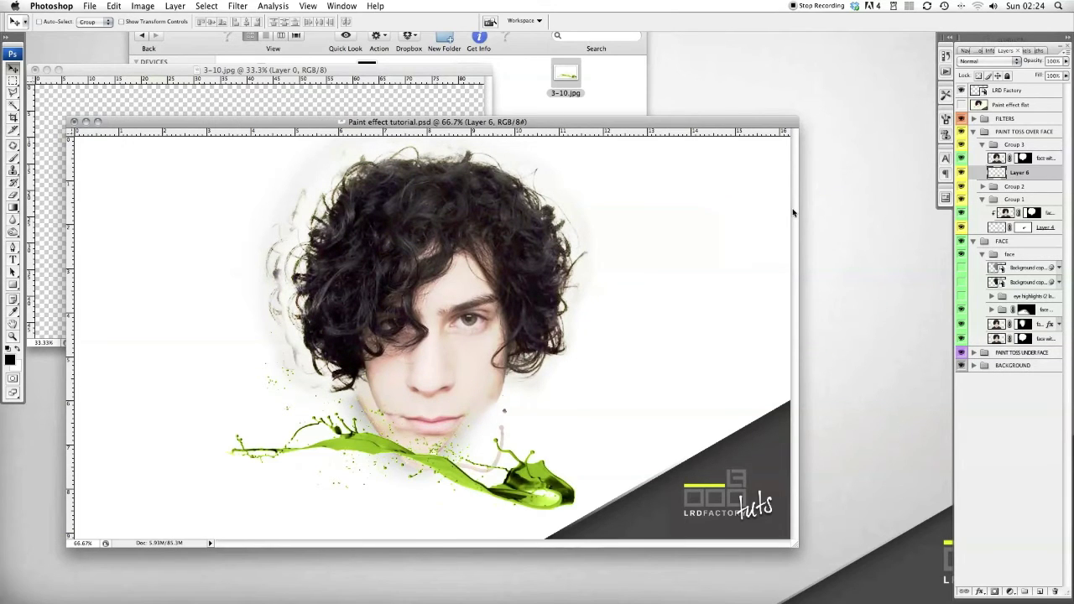
{"action": "key", "text": "ctrl+t"}
{"action": "key", "text": "Return"}
Rotate the new face copy 90° counterclockwise and shift it over the tail of the green splash.
{"action": "left_click", "coordinate": [1042, 159]}
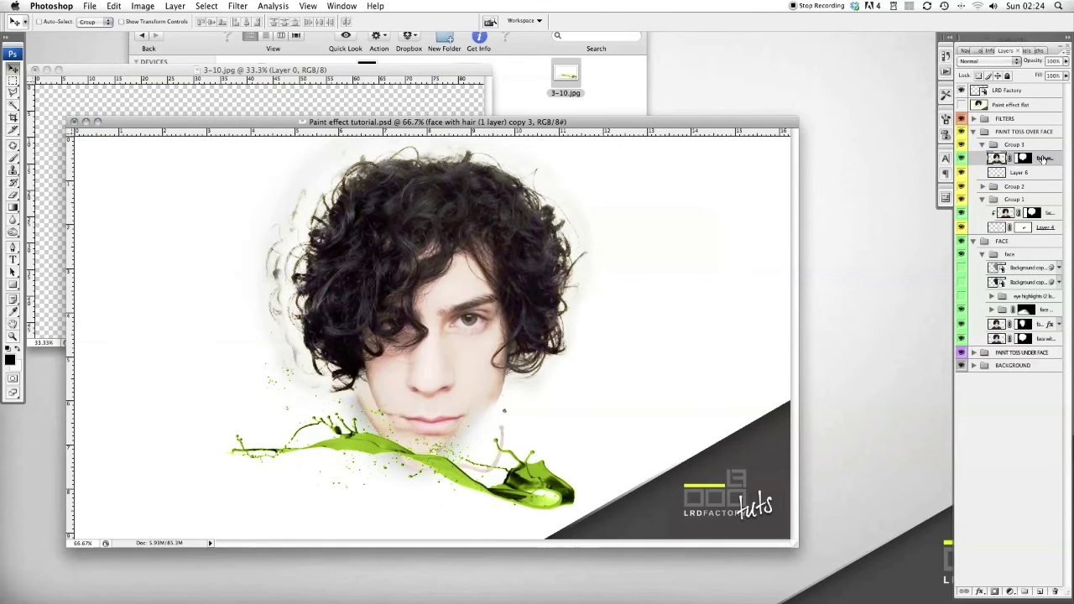
{"action": "key", "text": "ctrl+t"}
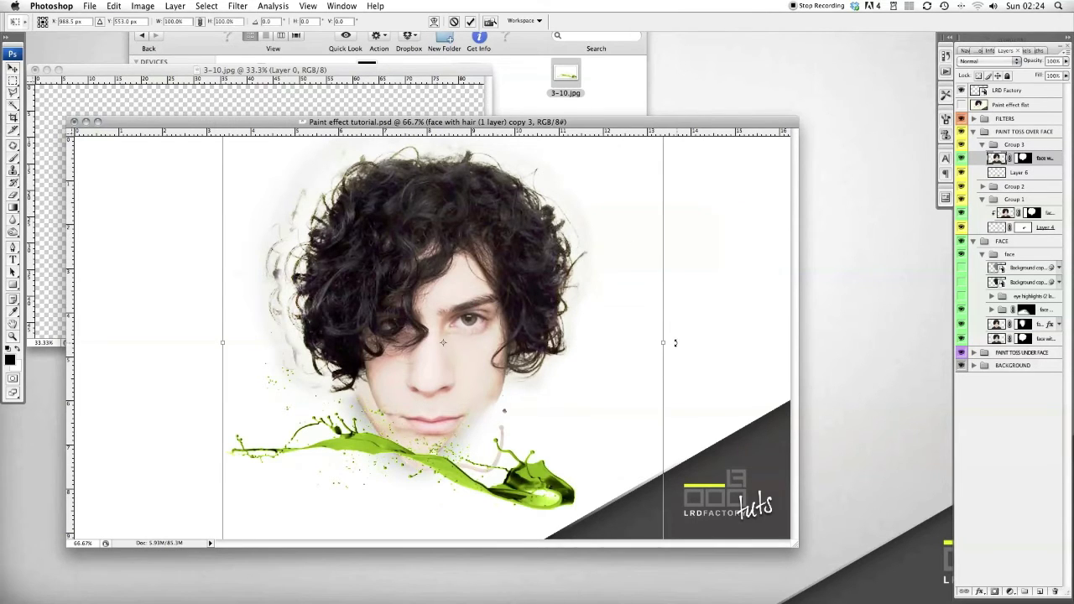
{"action": "left_click_drag", "start_coordinate": [682, 354], "coordinate": [467, 258]}
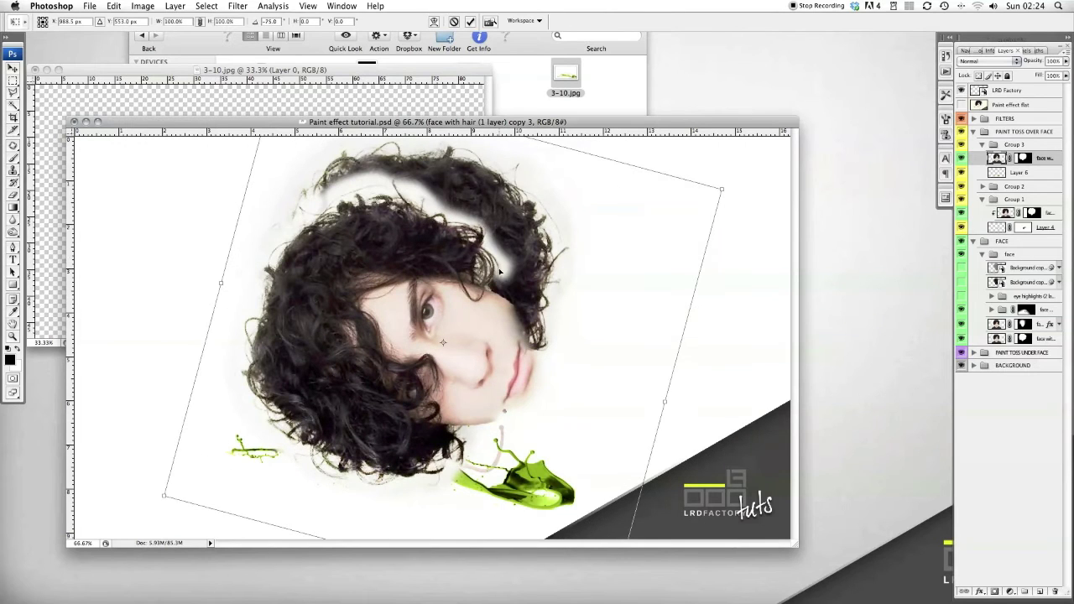
{"action": "left_click_drag", "start_coordinate": [655, 152], "coordinate": [583, 145]}
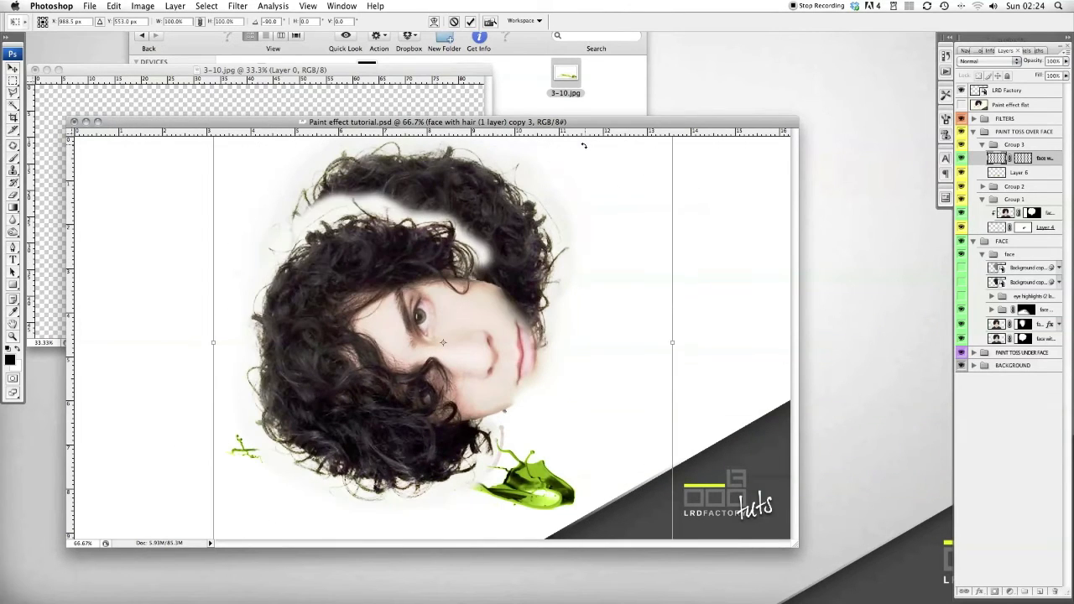
{"action": "left_click_drag", "start_coordinate": [578, 315], "coordinate": [461, 319]}
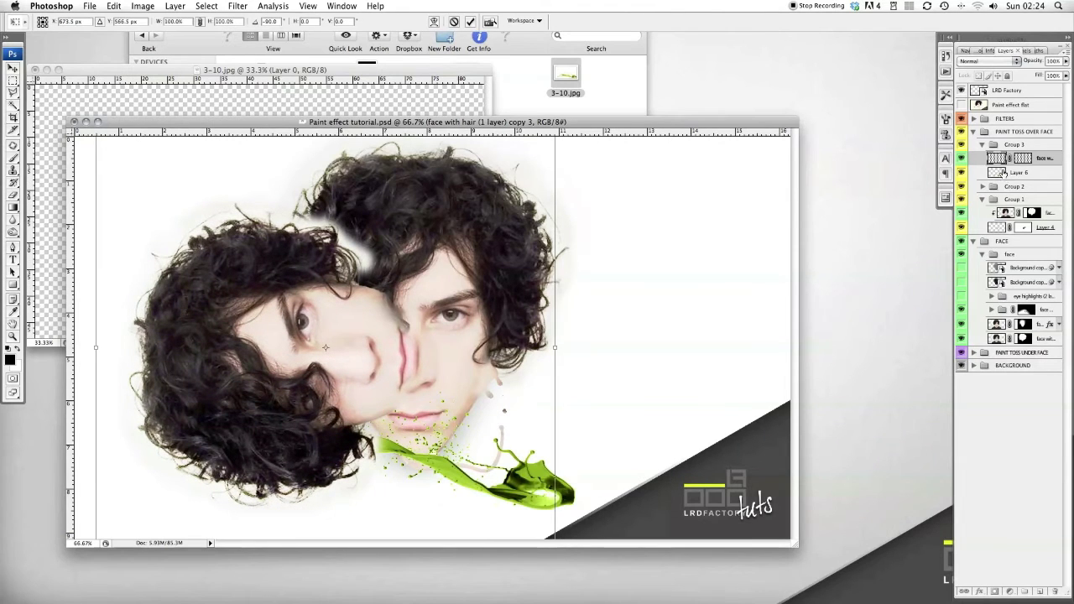
Scale the rotated face copy up proportionally to about 134% and apply the transform.
{"action": "key", "text": "super+minus"}
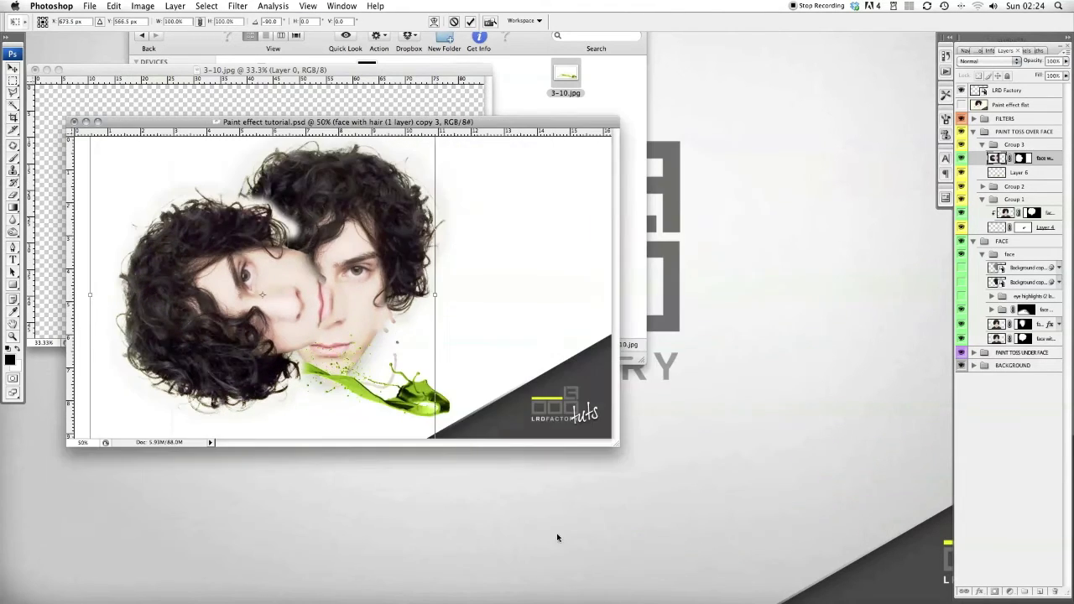
{"action": "left_click_drag", "start_coordinate": [619, 443], "coordinate": [814, 585]}
{"action": "left_click_drag", "start_coordinate": [534, 530], "coordinate": [686, 592]}
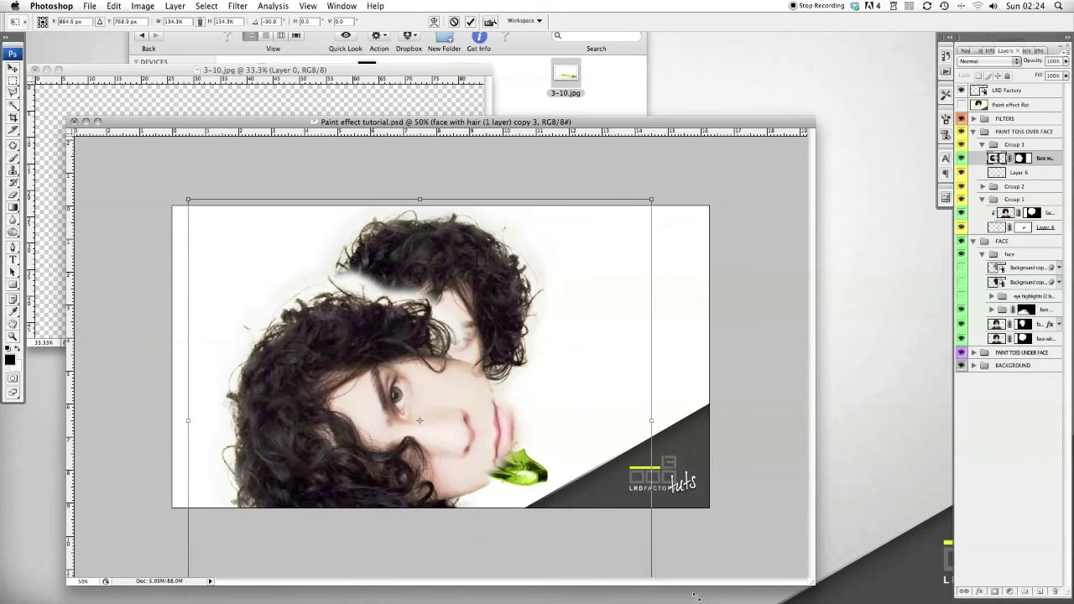
{"action": "key", "text": "Return"}
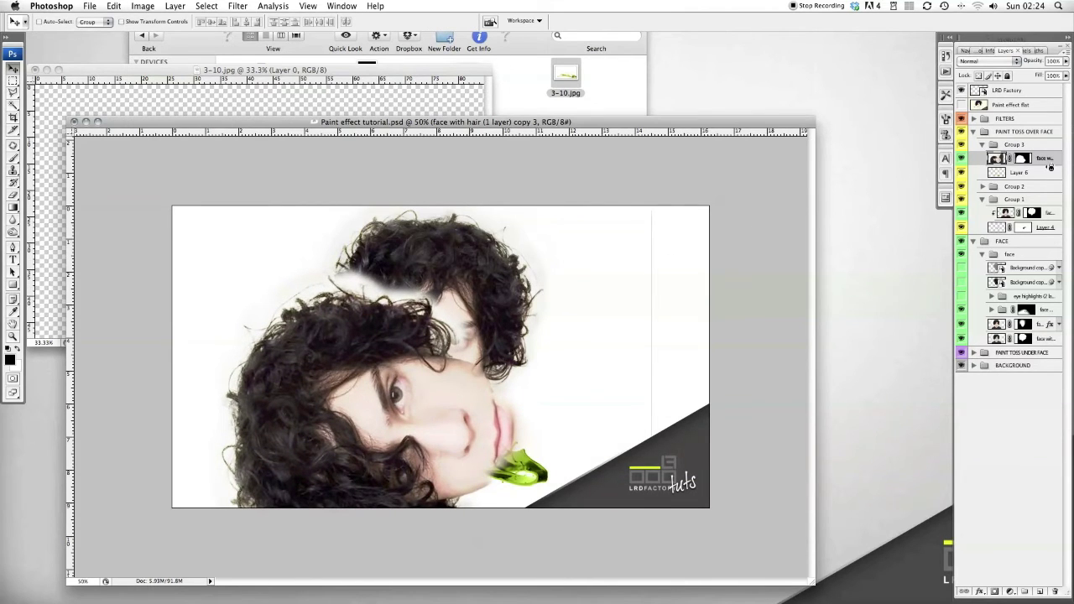
Clip the face copy to the green splash layer and shift it so facial skin covers the middle of the splash.
{"action": "left_click", "coordinate": [1048, 165], "text": "alt"}
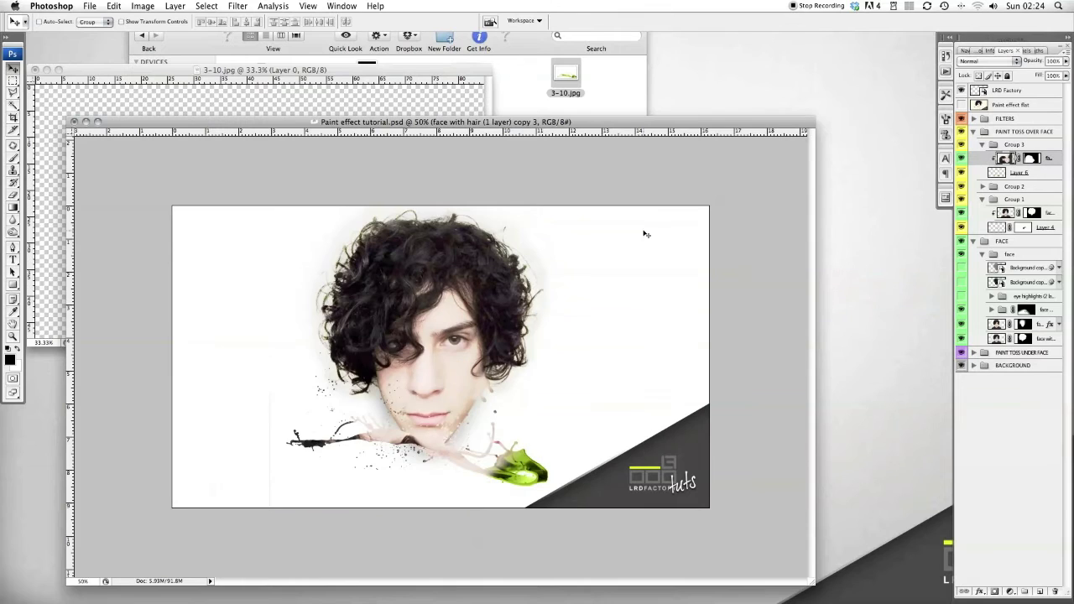
{"action": "left_click", "coordinate": [14, 68]}
{"action": "left_click_drag", "start_coordinate": [401, 451], "coordinate": [378, 463]}
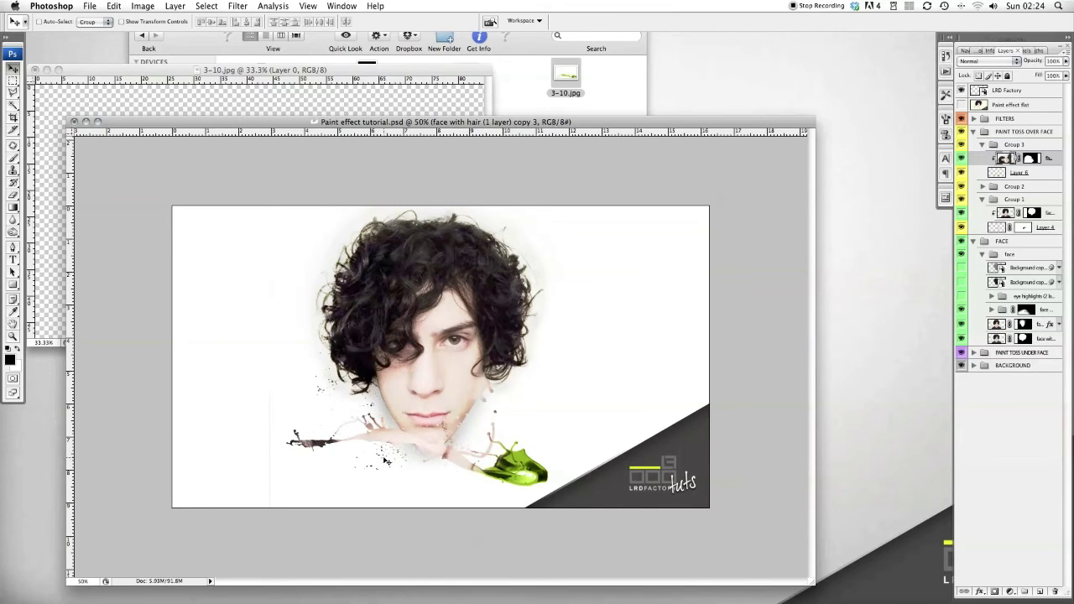
Add a layer mask to the green splash layer and hide its thick green end past the chin with a short linear gradient.
{"action": "key", "text": "super+equal"}
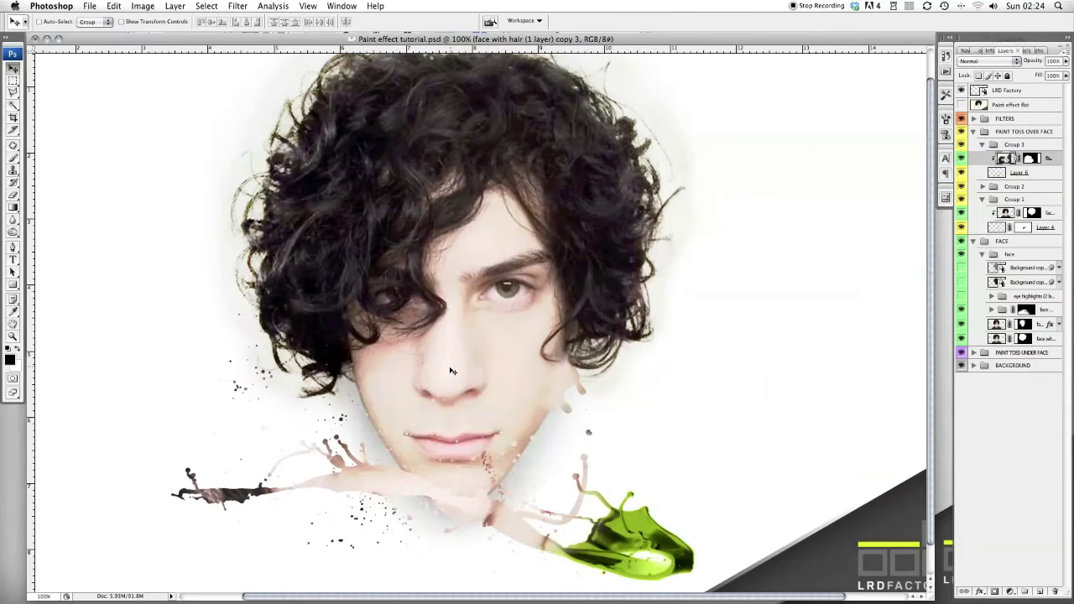
{"action": "left_click", "coordinate": [1030, 172]}
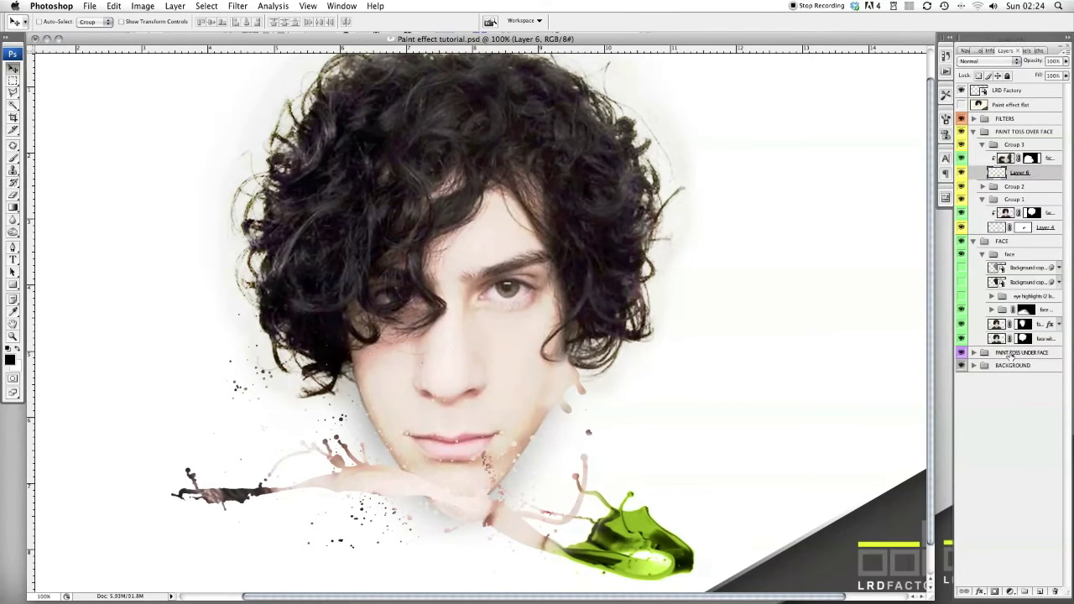
{"action": "left_click", "coordinate": [995, 592]}
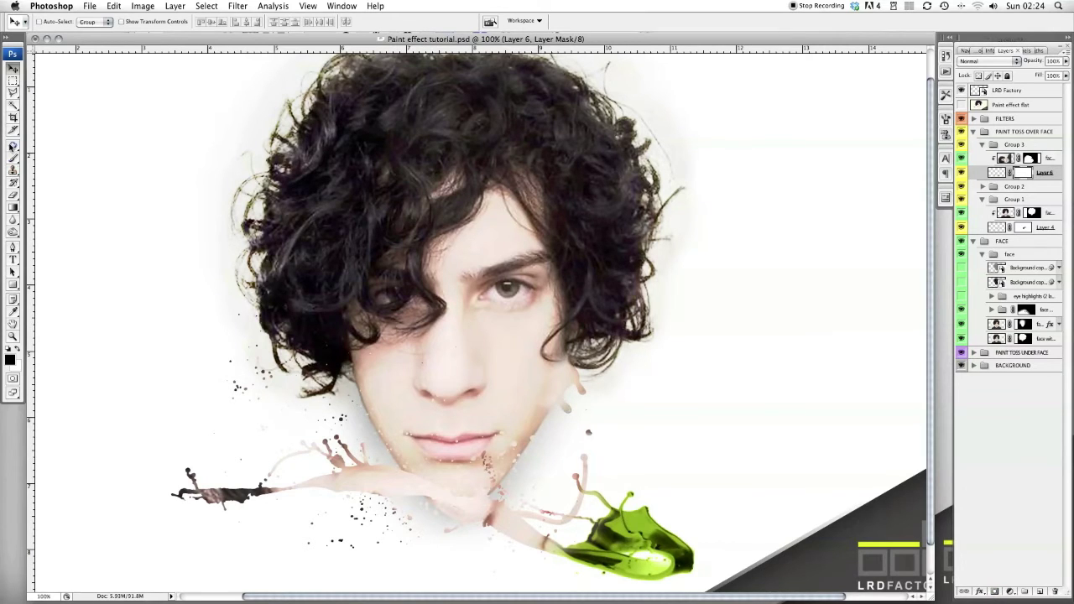
{"action": "left_click_drag", "start_coordinate": [12, 206], "coordinate": [57, 207]}
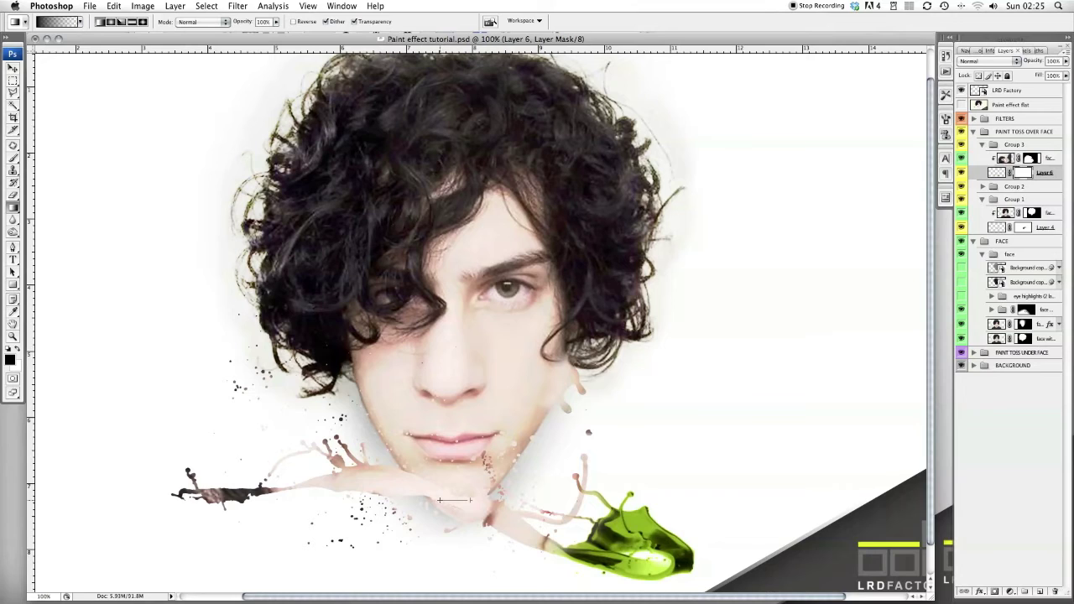
{"action": "left_click_drag", "start_coordinate": [438, 500], "coordinate": [439, 500]}
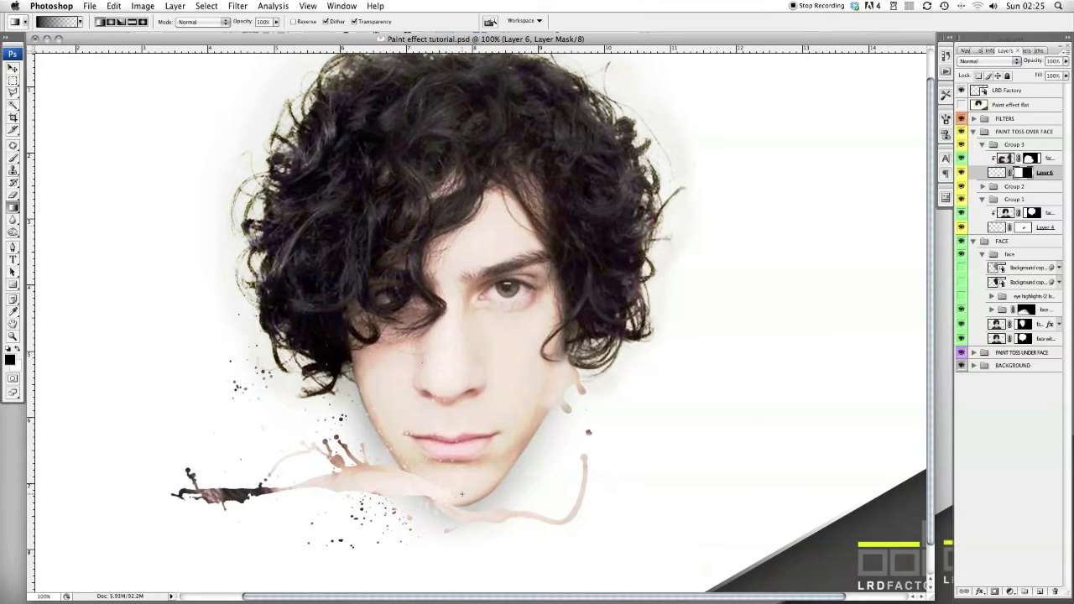
Brush on the green splash's layer mask at size 30 to clean up its edge where it meets the chin.
{"action": "left_click_drag", "start_coordinate": [12, 157], "coordinate": [43, 159]}
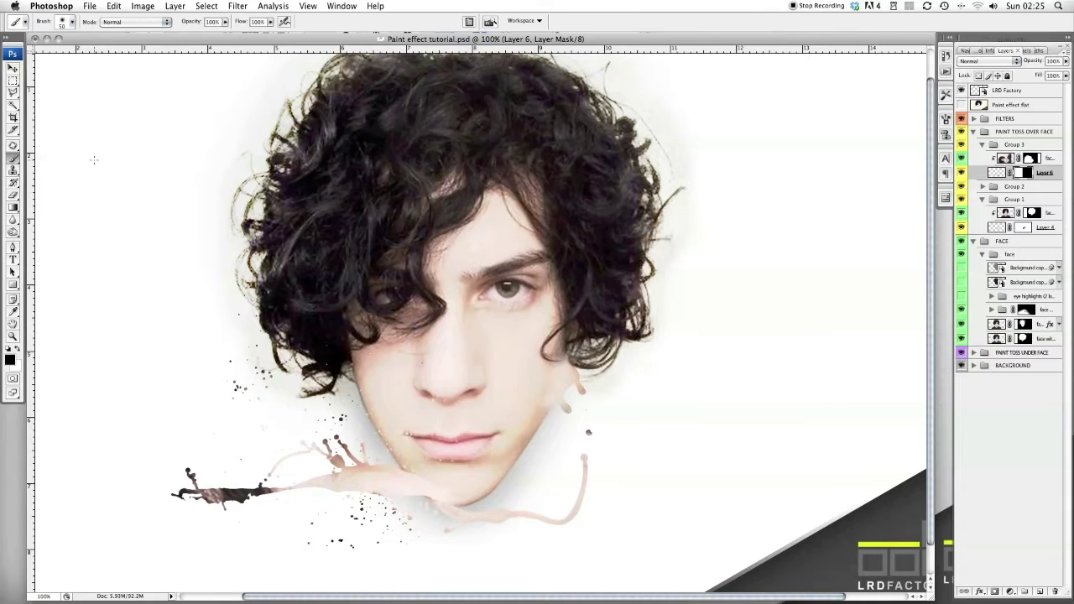
{"action": "left_click", "coordinate": [442, 486], "text": "super"}
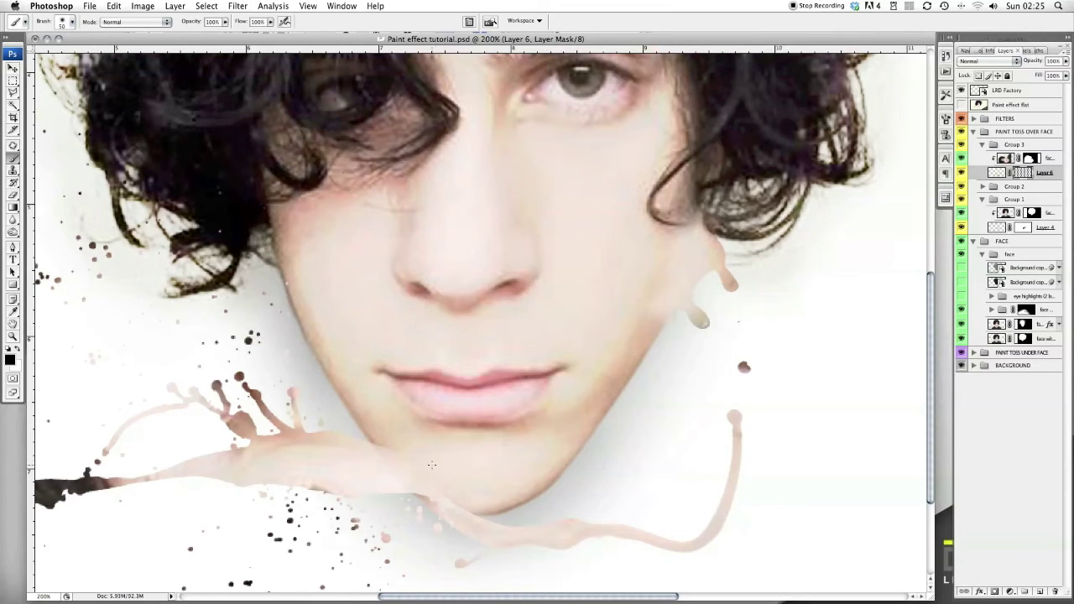
{"action": "left_click", "coordinate": [18, 350]}
{"action": "key", "text": "bracketleft"}
{"action": "left_click", "coordinate": [17, 349]}
{"action": "left_click", "coordinate": [18, 351]}
{"action": "left_click", "coordinate": [15, 346]}
{"action": "key", "text": "super+minus"}
{"action": "key", "text": "super+minus"}
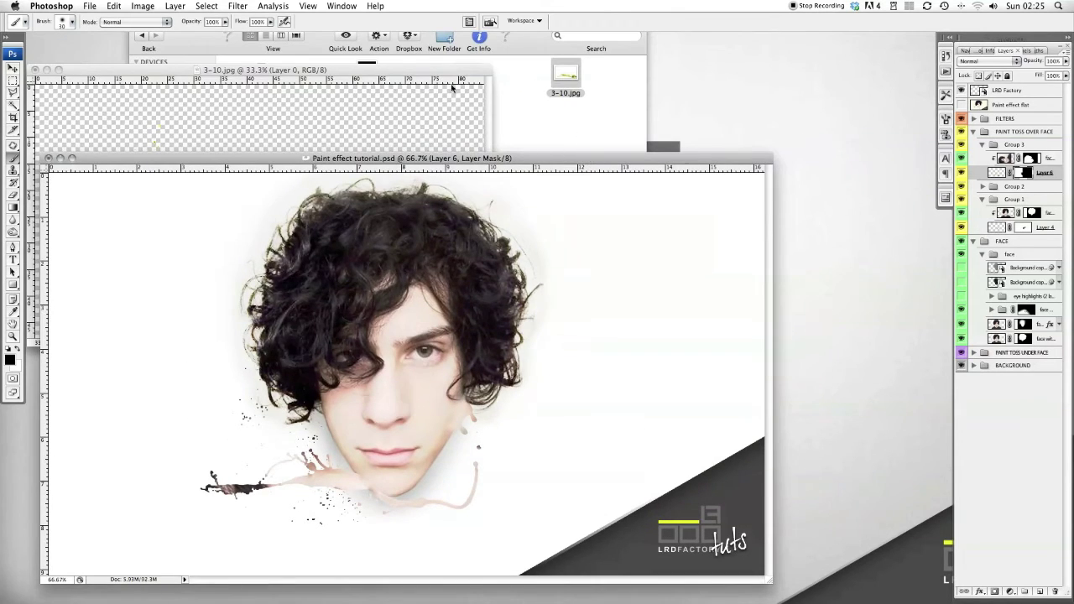
Close 3-10.jpg without saving and open the white splash image 4-5.jpg from the paints folder in Photoshop.
{"action": "left_click", "coordinate": [453, 89]}
{"action": "left_click", "coordinate": [35, 70]}
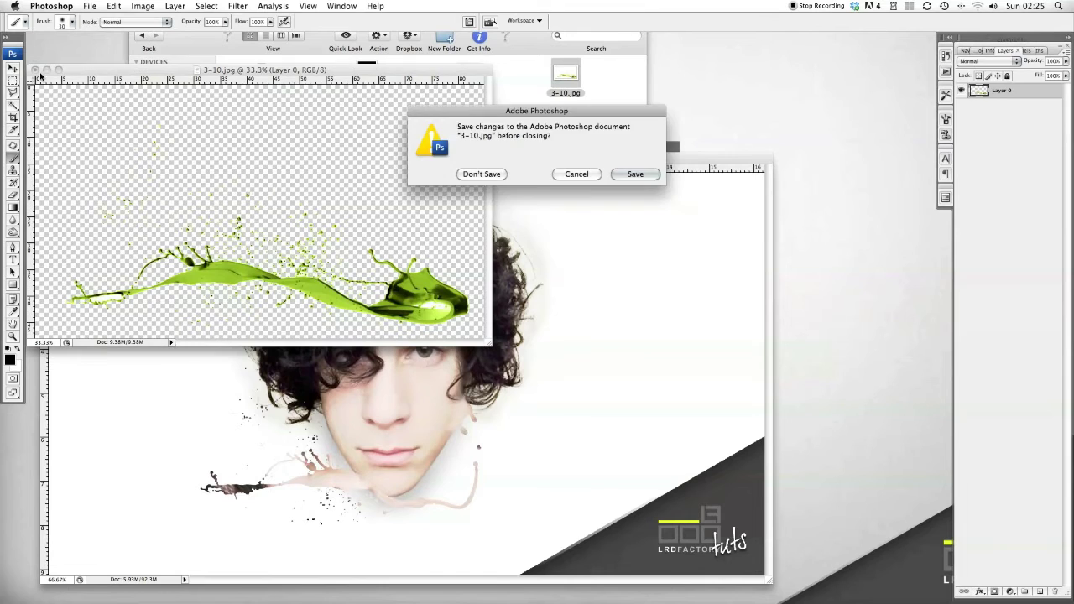
{"action": "left_click", "coordinate": [493, 177]}
{"action": "left_click", "coordinate": [575, 116]}
{"action": "left_click", "coordinate": [270, 125]}
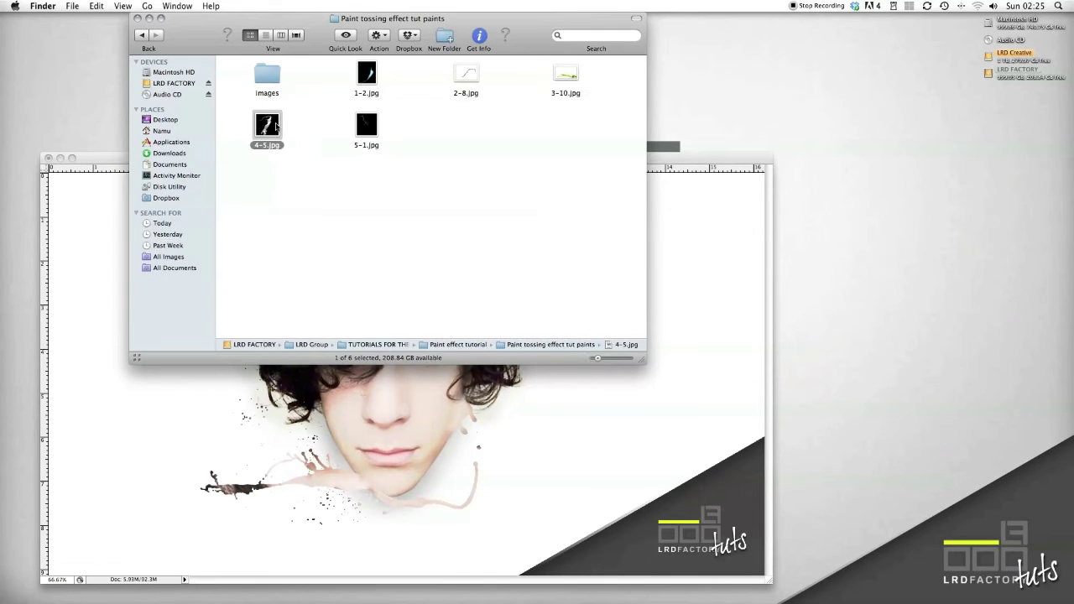
{"action": "left_click_drag", "start_coordinate": [271, 126], "coordinate": [537, 584]}
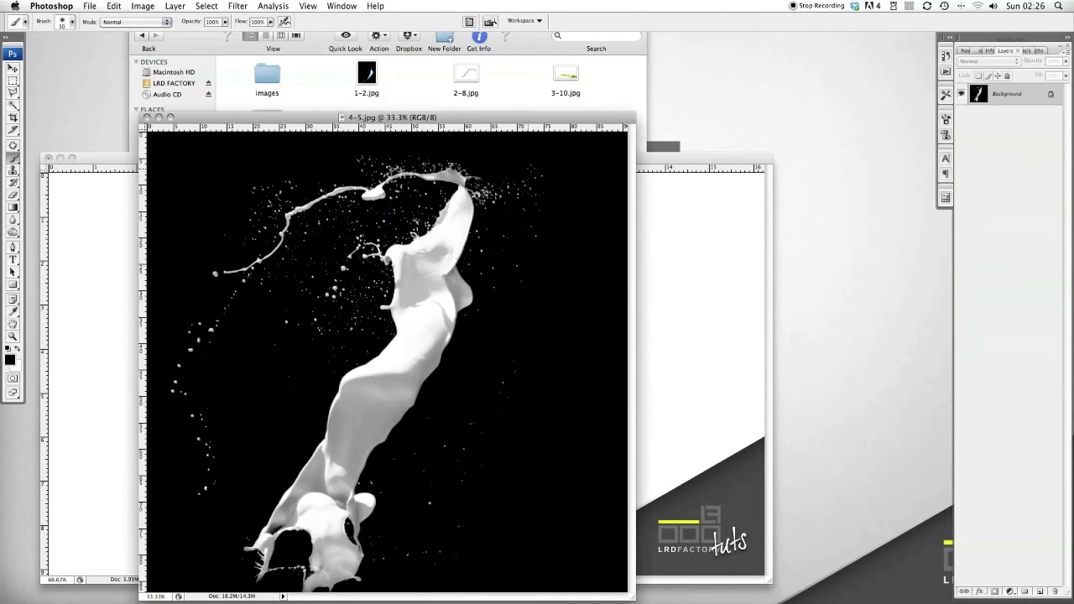
Convert the background of 4-5.jpg to a regular layer, delete the black around the splash with the Magic Wand, and deselect.
{"action": "left_click_drag", "start_coordinate": [12, 105], "coordinate": [63, 114]}
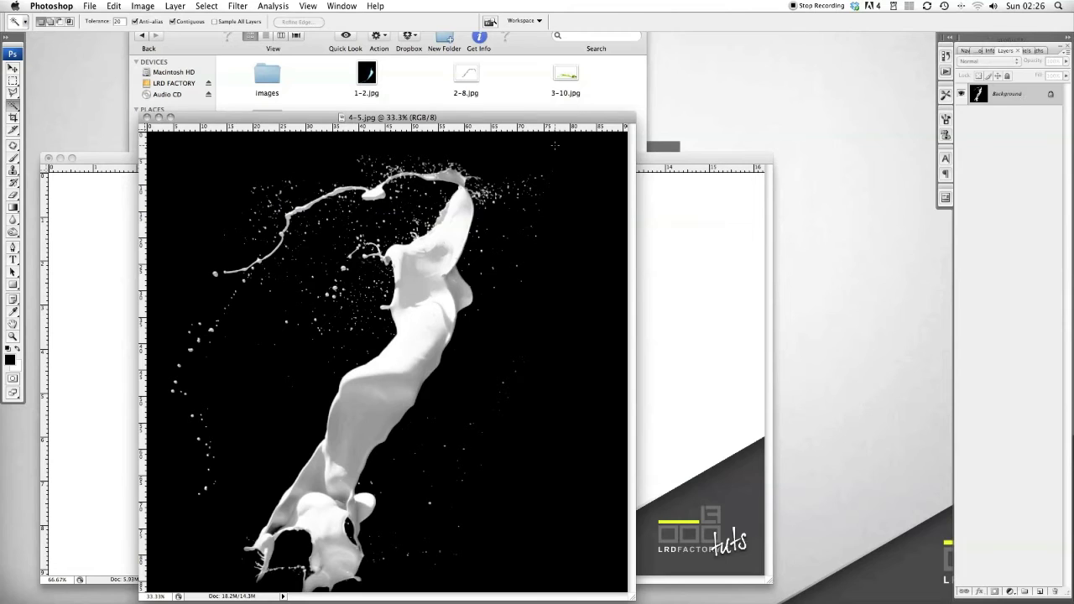
{"action": "double_click", "coordinate": [1006, 94]}
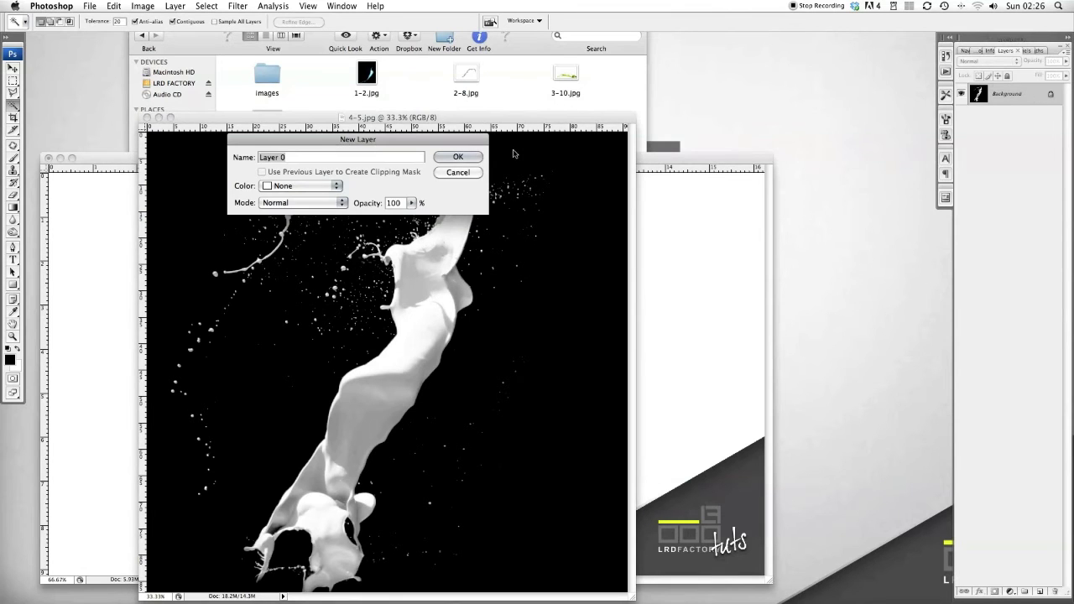
{"action": "key", "text": "Return"}
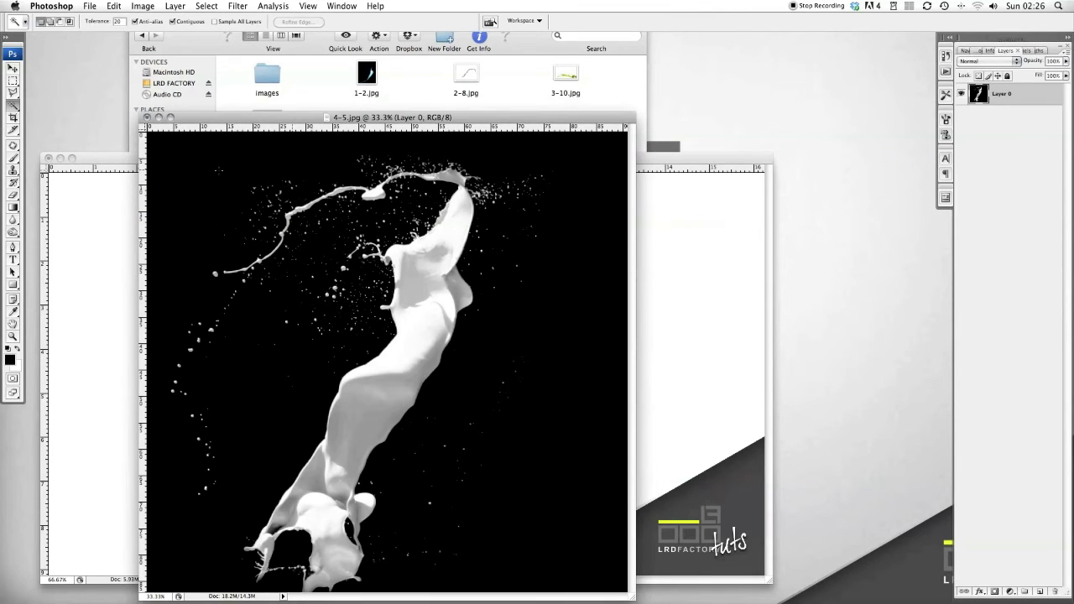
{"action": "left_click", "coordinate": [185, 177]}
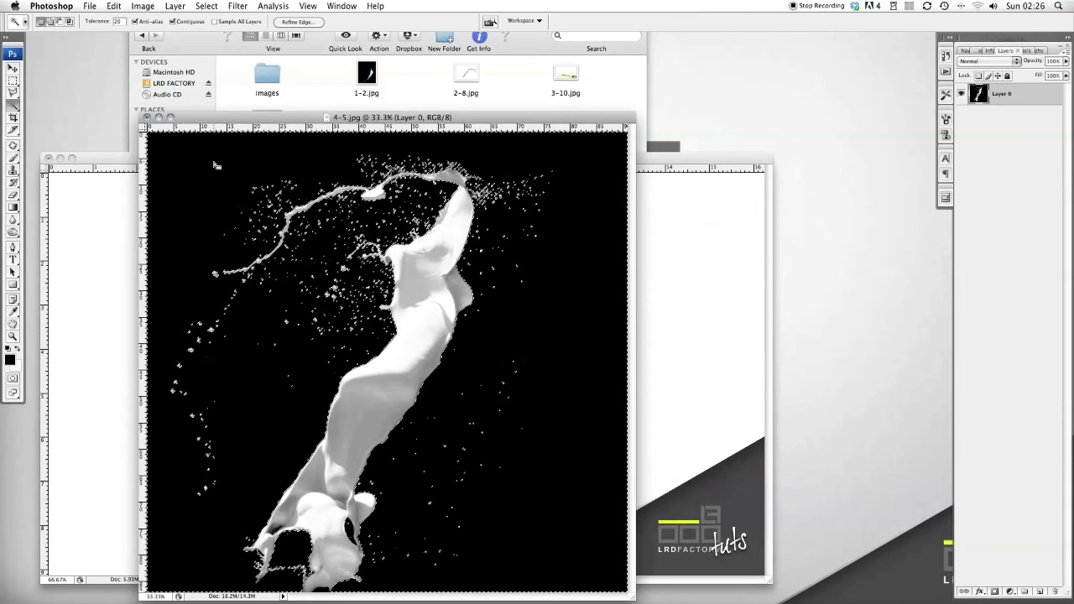
{"action": "key", "text": "Delete"}
{"action": "key", "text": "super+d"}
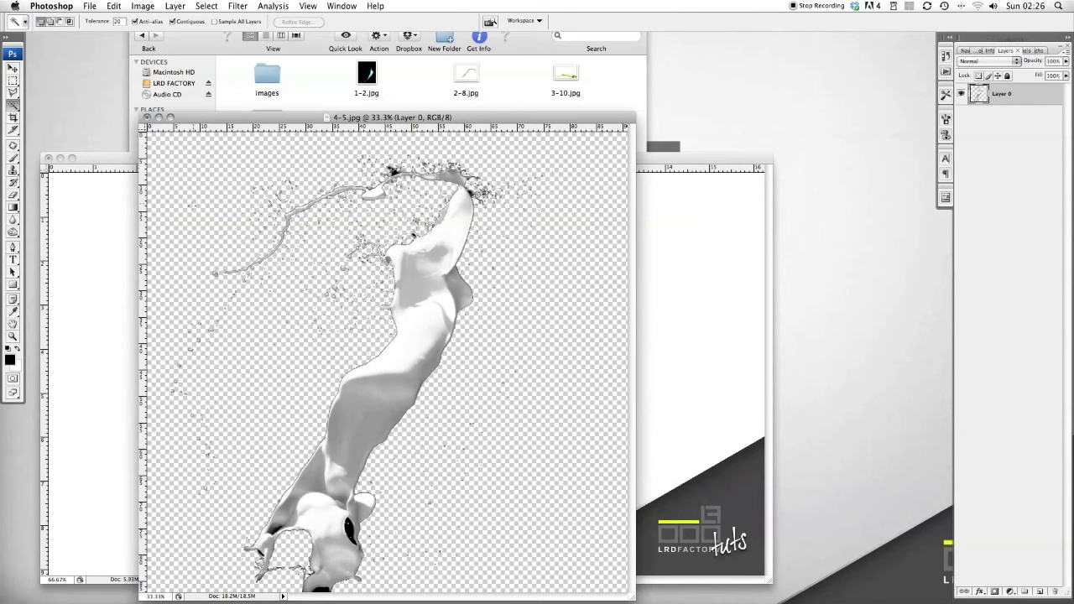
{"action": "left_click", "coordinate": [13, 67]}
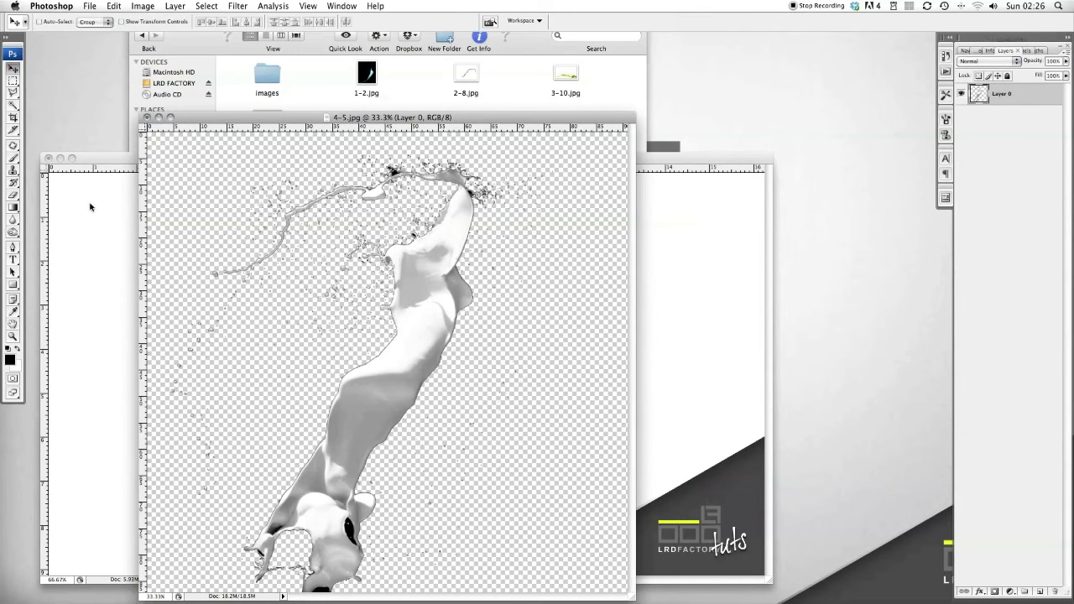
{"action": "mouse_move", "coordinate": [403, 287]}
{"action": "left_mouse_down"}
{"action": "mouse_move", "coordinate": [688, 305]}
{"action": "mouse_move", "coordinate": [621, 283]}
{"action": "left_mouse_up"}
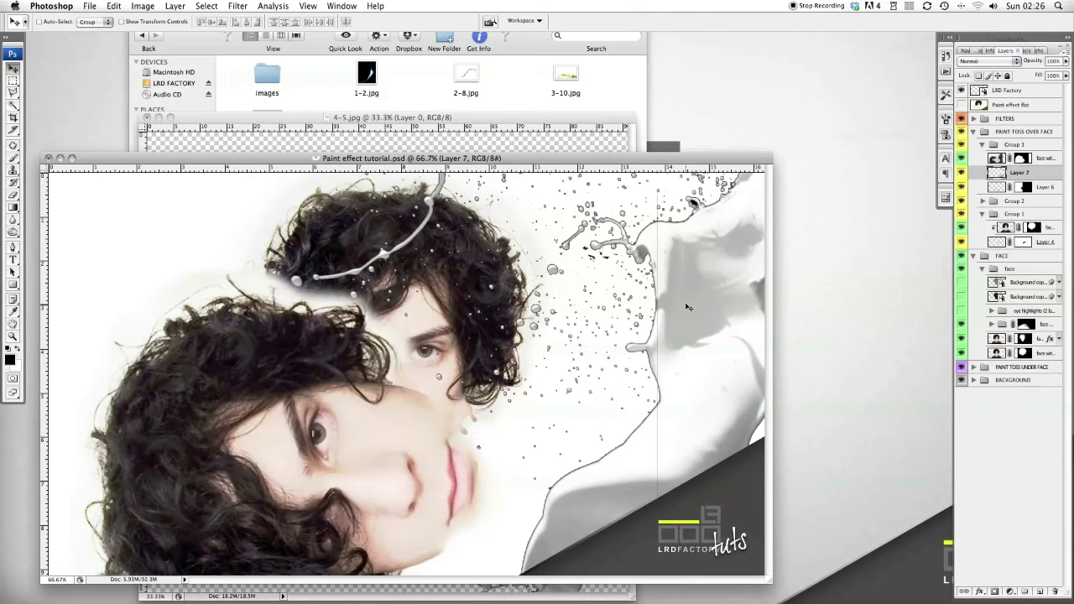
{"action": "key", "text": "super+t"}
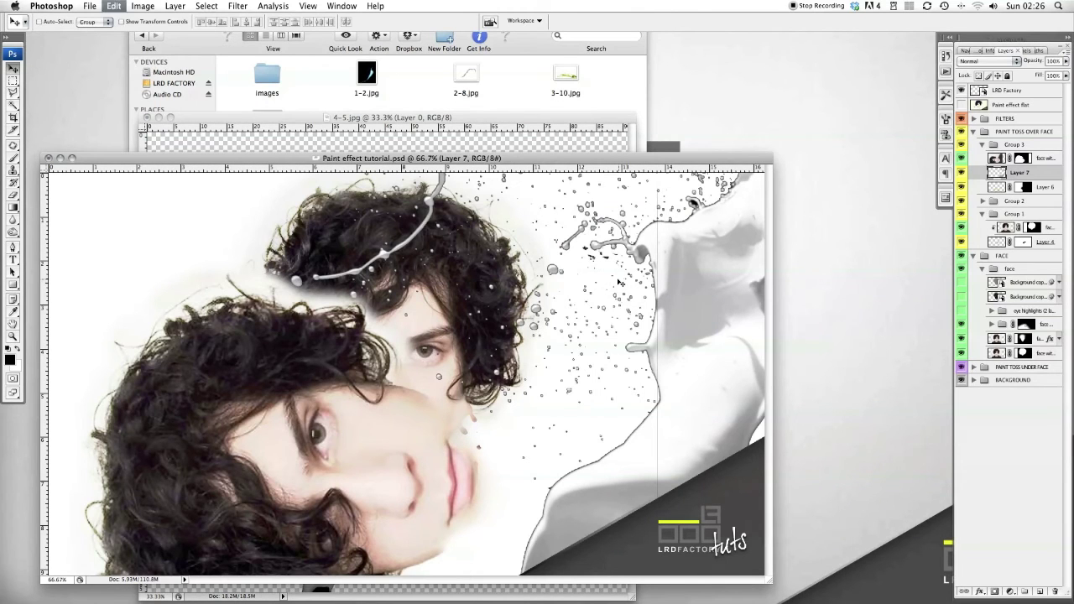
{"action": "key", "text": "super+z"}
{"action": "left_click", "coordinate": [502, 139]}
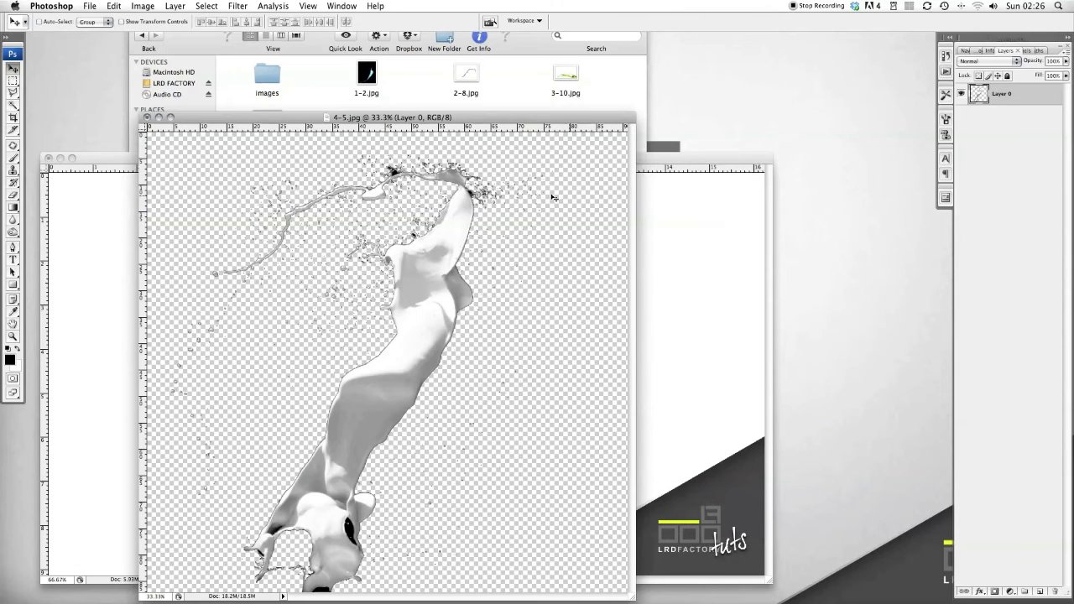
Collapse the over-face and face groups and bring the white splash from 4-5.jpg into the PAINT TOSS UNDER FACE group.
{"action": "left_click", "coordinate": [712, 193]}
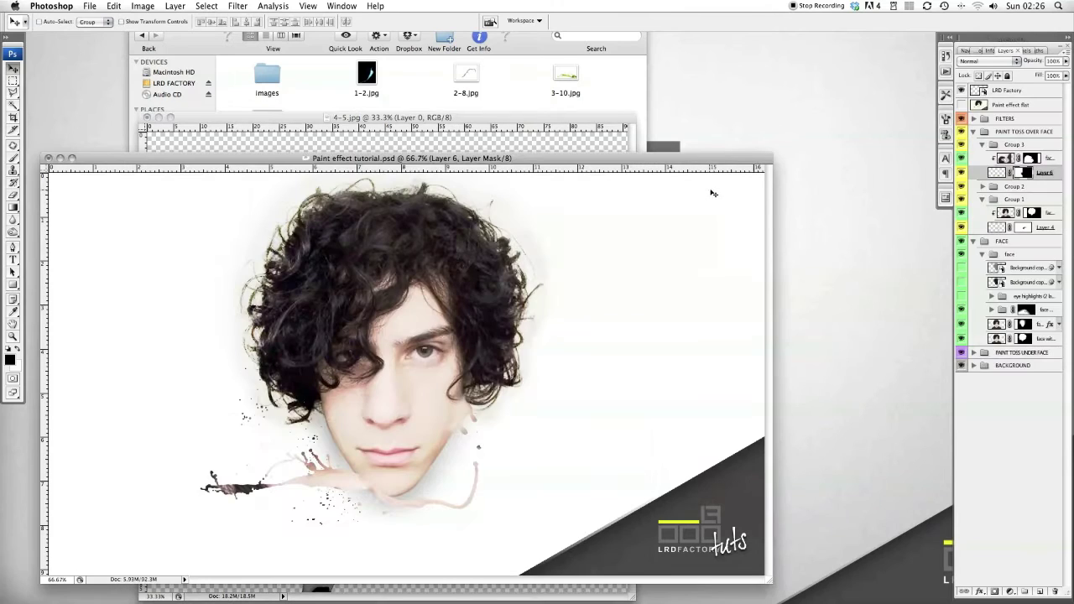
{"action": "left_click", "coordinate": [974, 132]}
{"action": "left_click", "coordinate": [973, 145]}
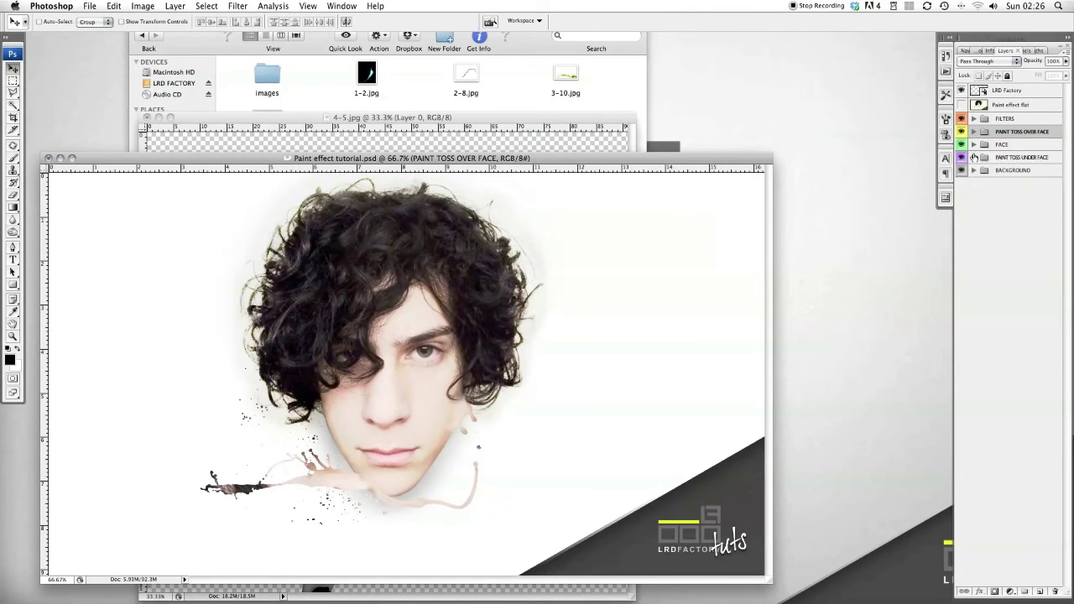
{"action": "left_click", "coordinate": [972, 159]}
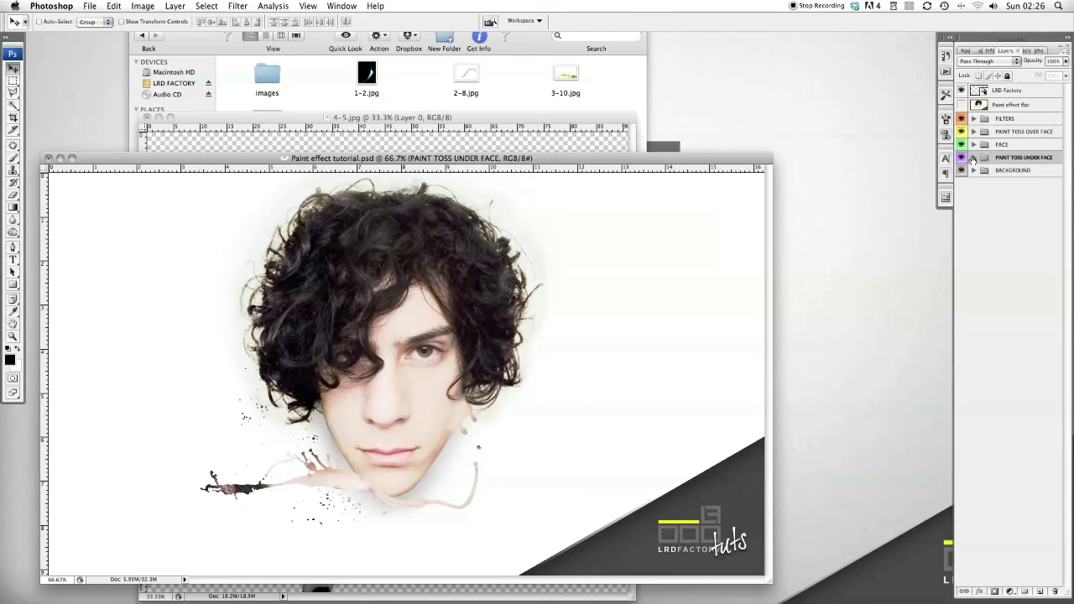
{"action": "left_click", "coordinate": [527, 138]}
{"action": "left_click_drag", "start_coordinate": [426, 227], "coordinate": [666, 238]}
Free-transform the white splash, scaling it proportionally to about 41.6% and placing it beside the face on the canvas's right half.
{"action": "key", "text": "super+t"}
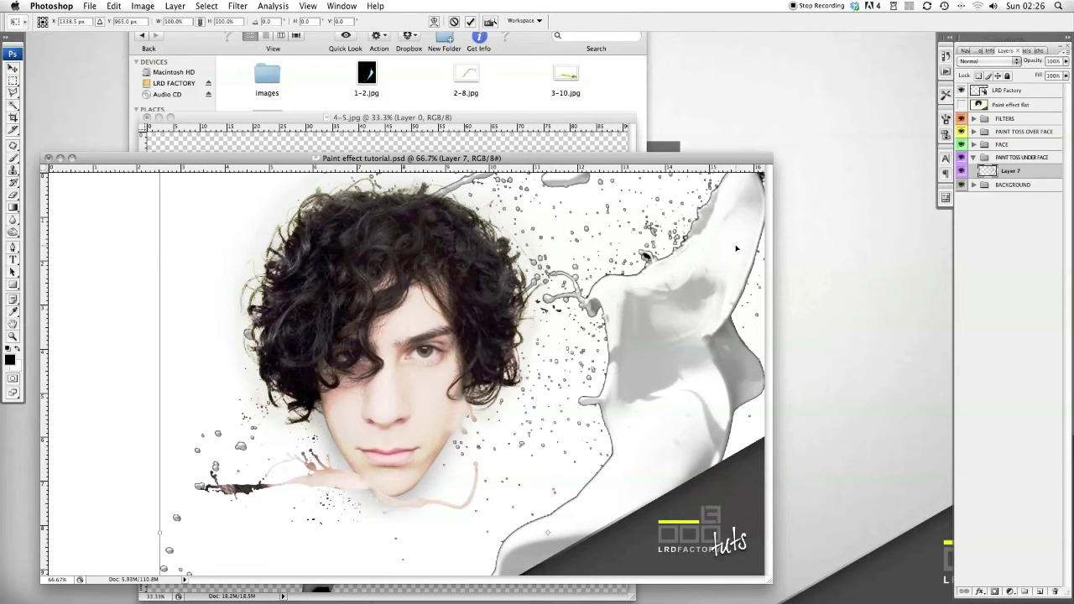
{"action": "key", "text": "super+minus"}
{"action": "key", "text": "super+minus"}
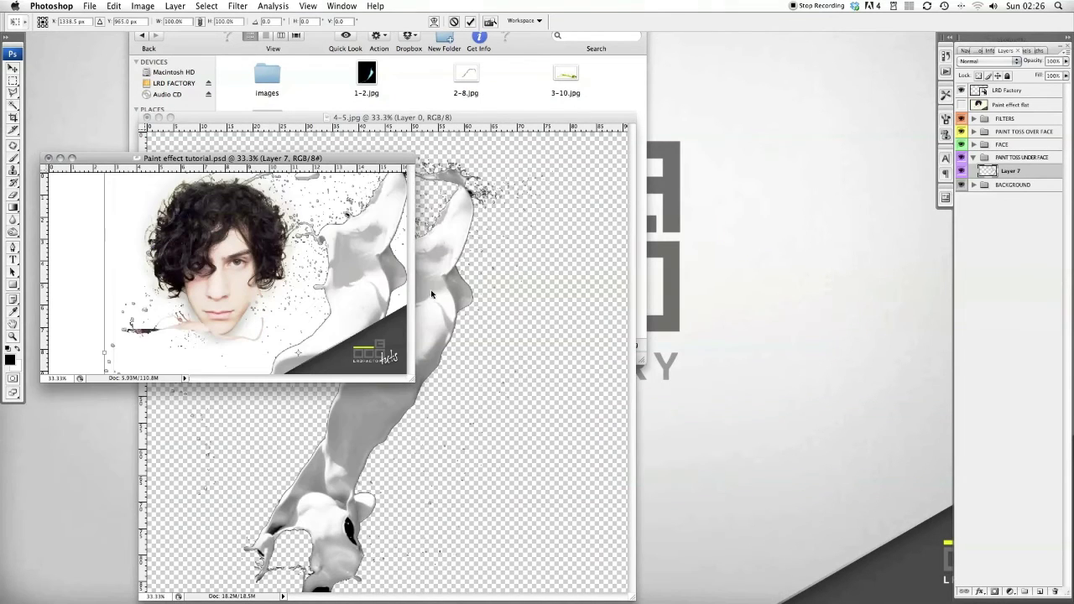
{"action": "mouse_move", "coordinate": [413, 369]}
{"action": "left_mouse_down"}
{"action": "mouse_move", "coordinate": [414, 380]}
{"action": "mouse_move", "coordinate": [872, 531]}
{"action": "left_mouse_up"}
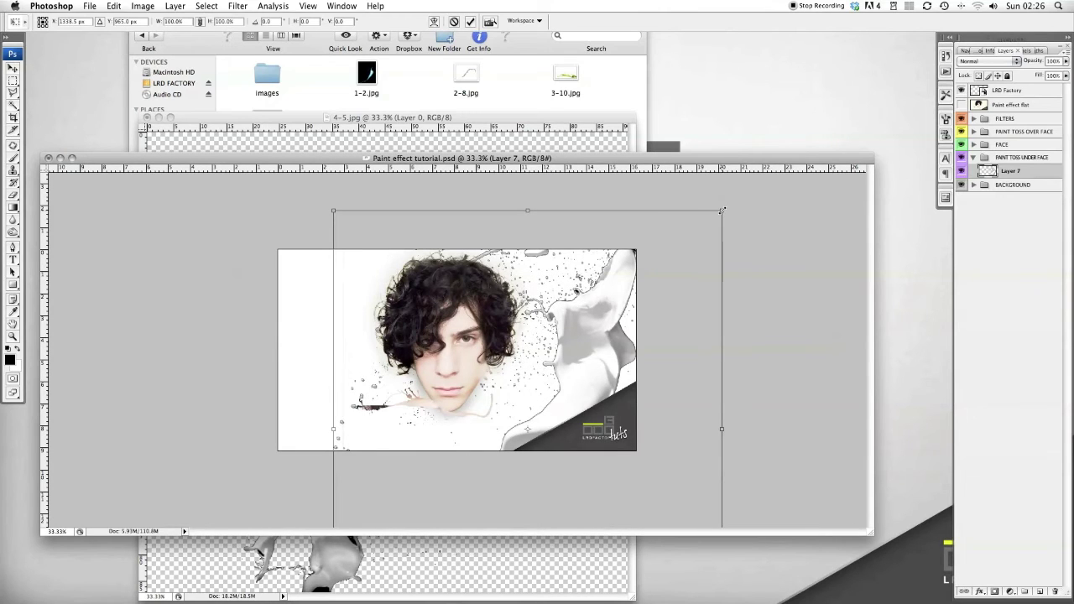
{"action": "left_click_drag", "start_coordinate": [722, 210], "coordinate": [484, 405]}
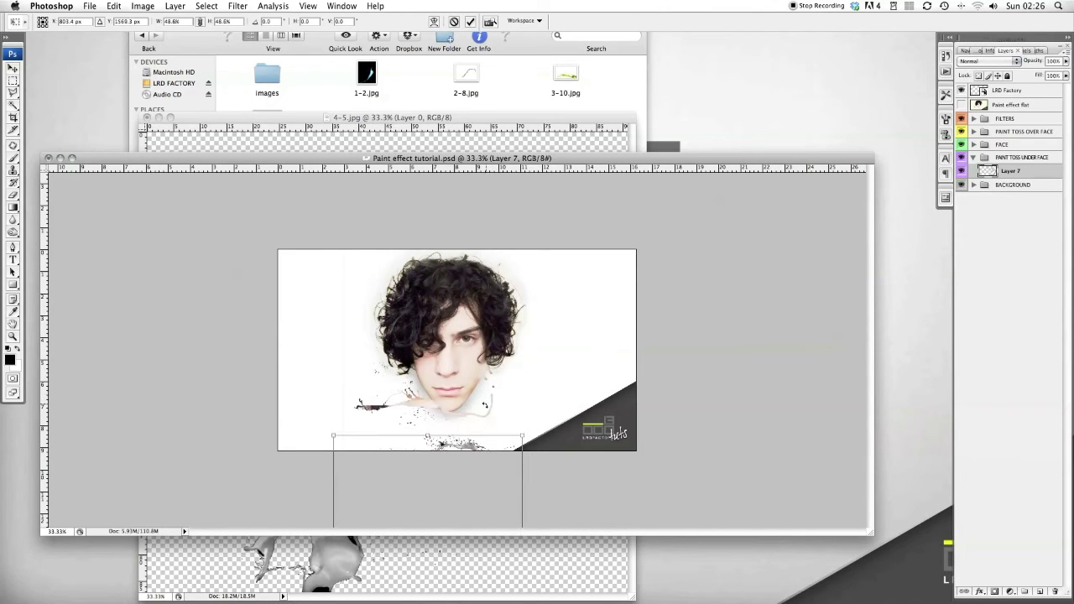
{"action": "left_click_drag", "start_coordinate": [468, 464], "coordinate": [537, 290]}
{"action": "left_click_drag", "start_coordinate": [590, 260], "coordinate": [568, 291]}
{"action": "left_click_drag", "start_coordinate": [514, 338], "coordinate": [558, 303]}
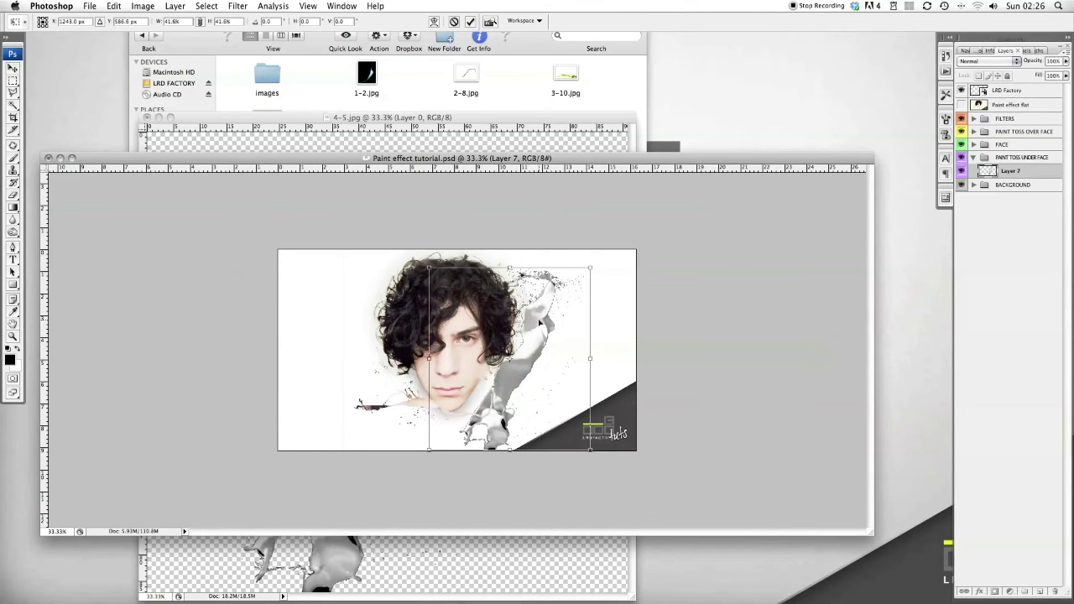
Flip the white splash horizontally, rotate it 90° clockwise and shift it behind the hair so its tip emerges at the upper right.
{"action": "key", "text": "super+plus"}
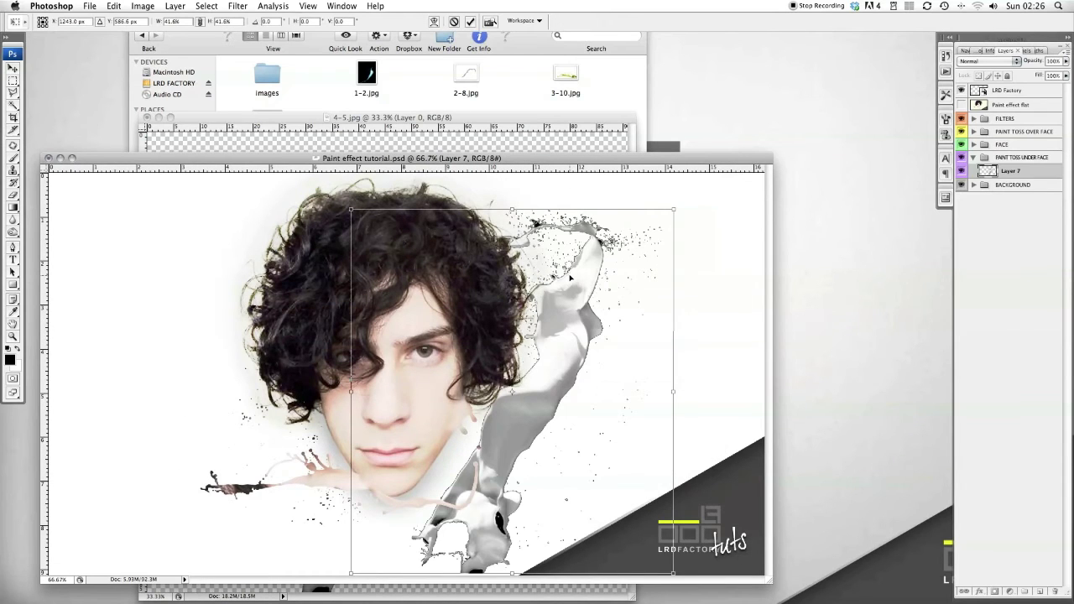
{"action": "right_click", "coordinate": [569, 277]}
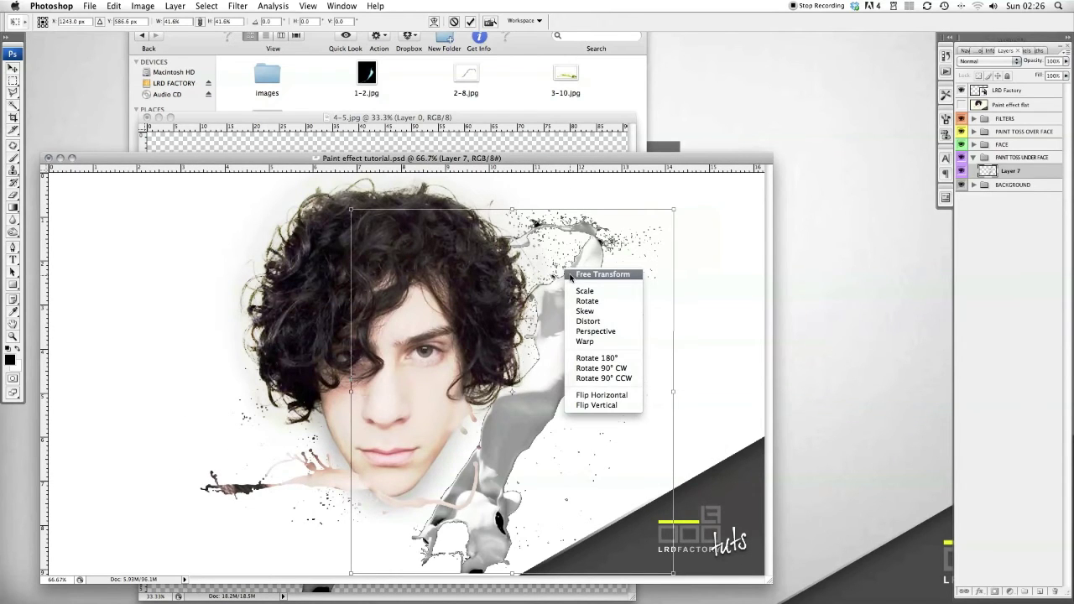
{"action": "left_click", "coordinate": [604, 406]}
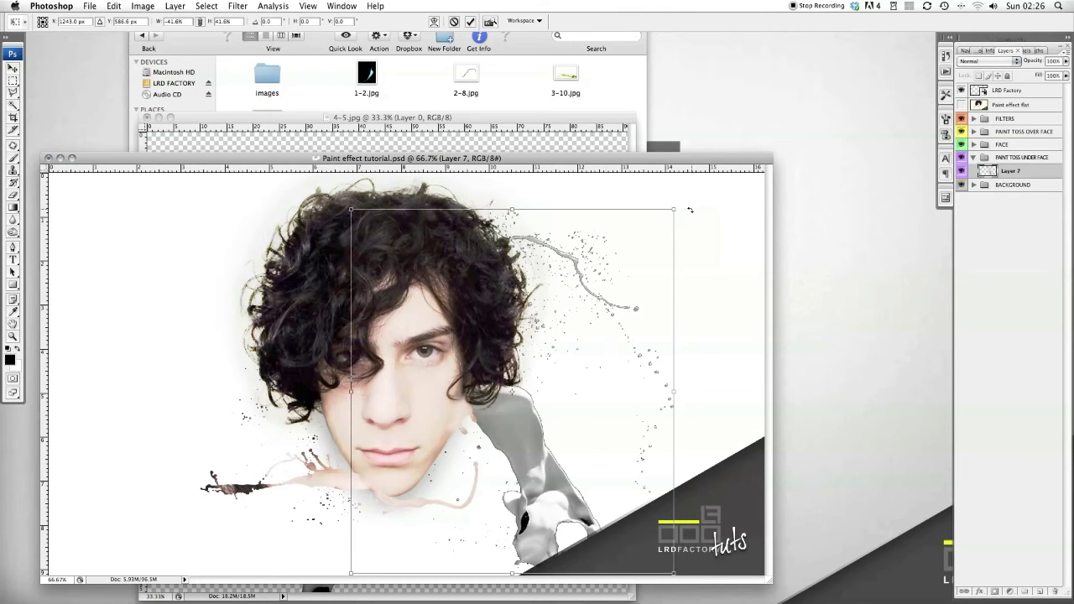
{"action": "mouse_move", "coordinate": [689, 202]}
{"action": "left_mouse_down"}
{"action": "mouse_move", "coordinate": [728, 267]}
{"action": "mouse_move", "coordinate": [738, 344]}
{"action": "mouse_move", "coordinate": [726, 403]}
{"action": "mouse_move", "coordinate": [661, 527]}
{"action": "mouse_move", "coordinate": [606, 571]}
{"action": "left_mouse_up"}
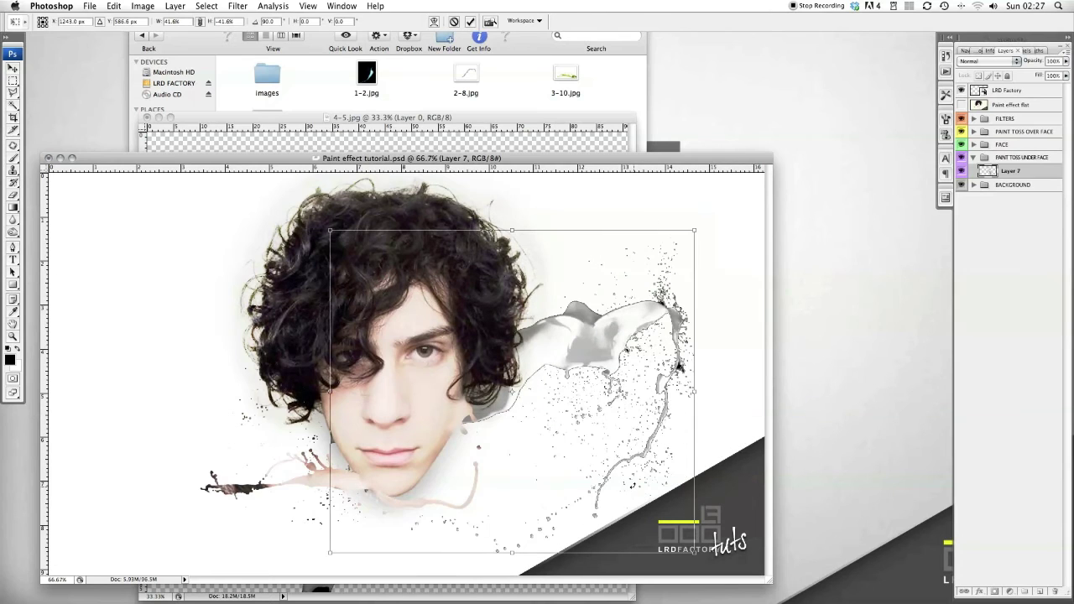
{"action": "mouse_move", "coordinate": [589, 343]}
{"action": "left_mouse_down"}
{"action": "mouse_move", "coordinate": [533, 282]}
{"action": "mouse_move", "coordinate": [489, 268]}
{"action": "left_mouse_up"}
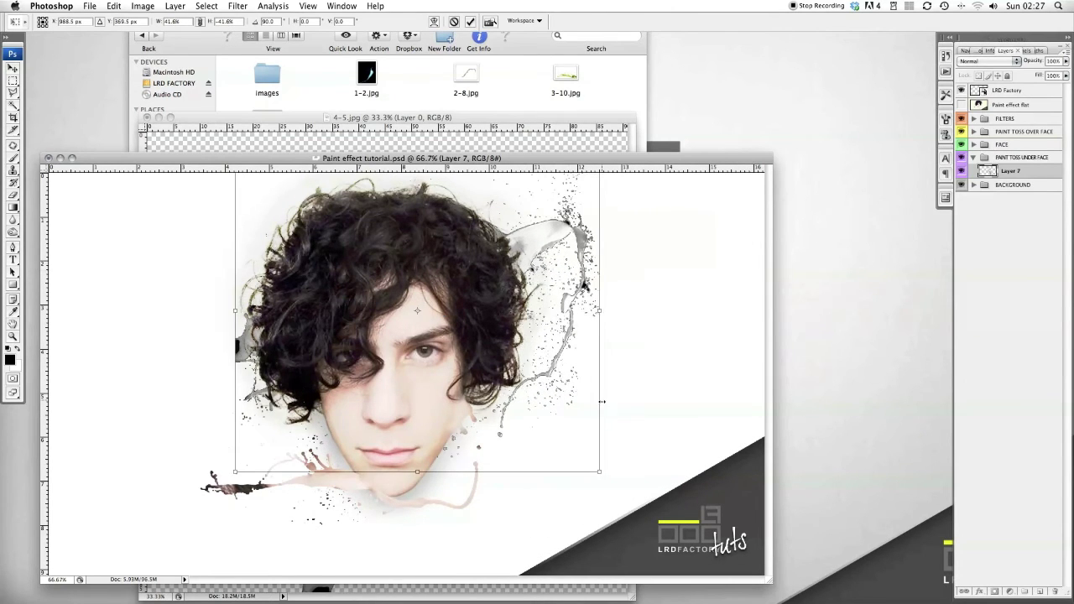
Scale the white splash down to about 33.4%, reposition it at the upper right edge of the hair and apply the transform.
{"action": "left_click_drag", "start_coordinate": [597, 473], "coordinate": [532, 424]}
{"action": "left_click_drag", "start_coordinate": [456, 249], "coordinate": [499, 263]}
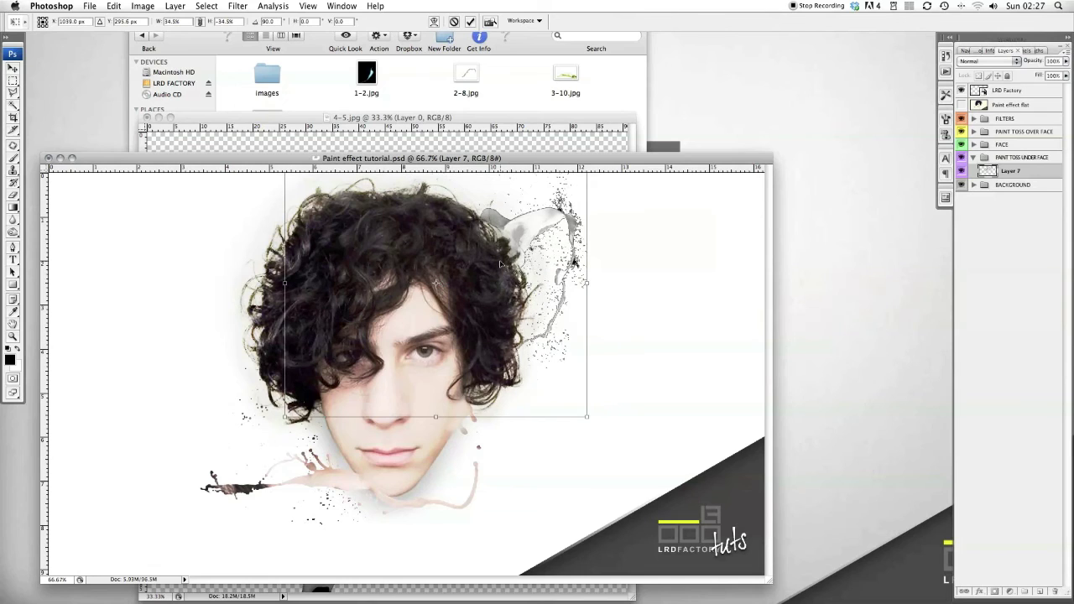
{"action": "left_click_drag", "start_coordinate": [588, 418], "coordinate": [574, 417]}
{"action": "left_click_drag", "start_coordinate": [572, 415], "coordinate": [571, 413]}
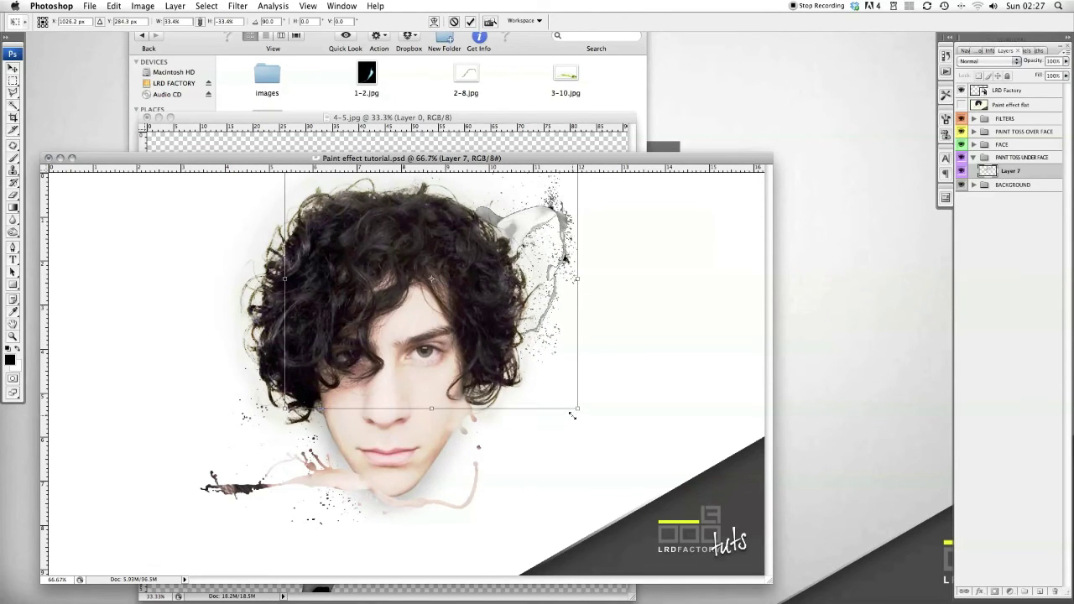
{"action": "left_click_drag", "start_coordinate": [518, 269], "coordinate": [522, 271]}
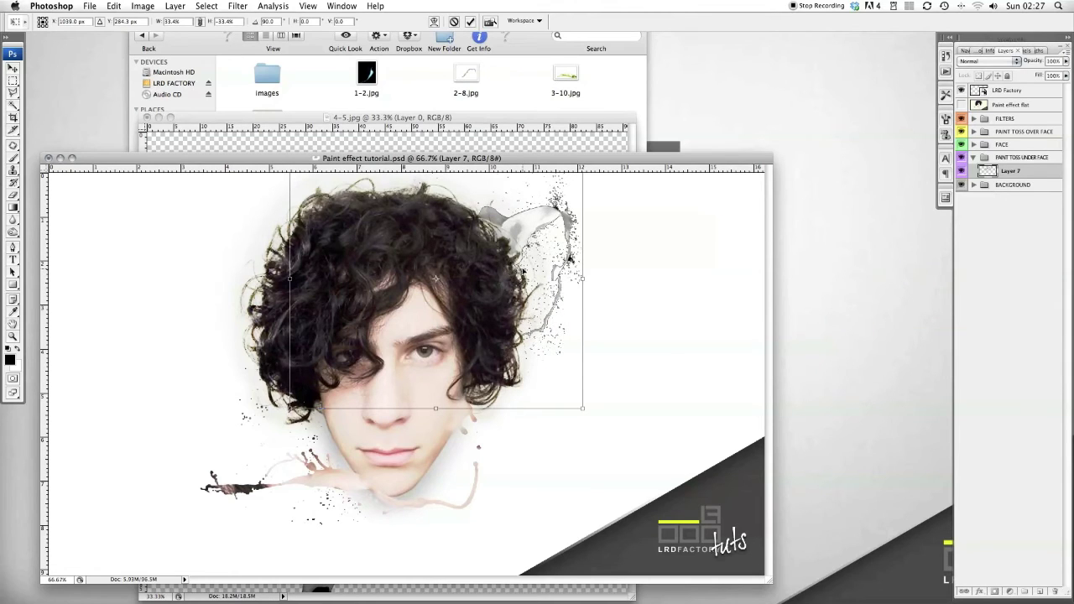
{"action": "key", "text": "Return"}
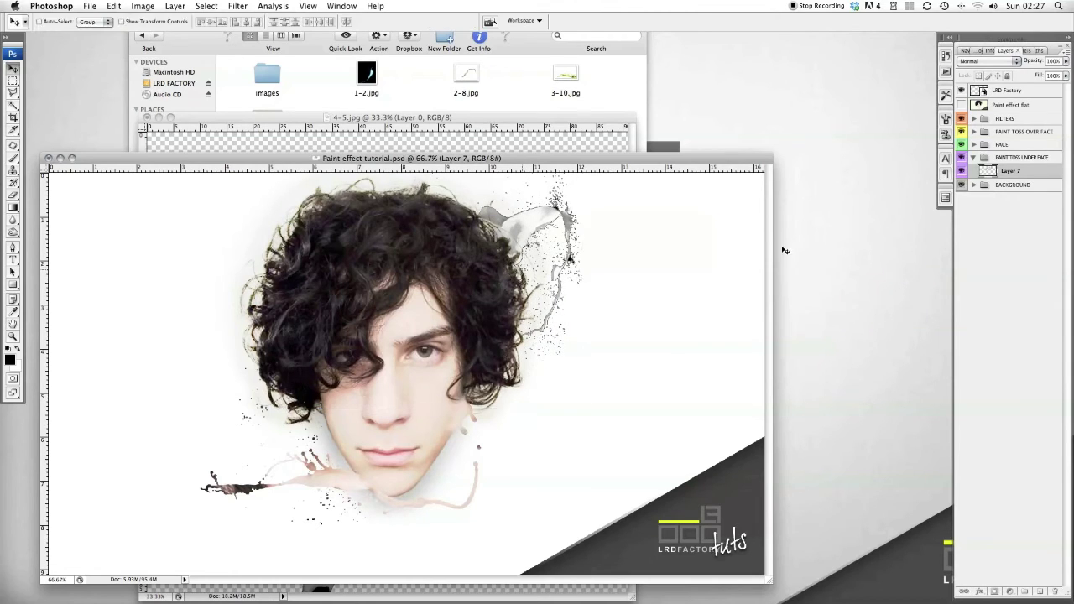
Duplicate the face copy from Group 1 into the PAINT TOSS UNDER FACE group, directly above the white splash layer.
{"action": "left_click", "coordinate": [974, 132]}
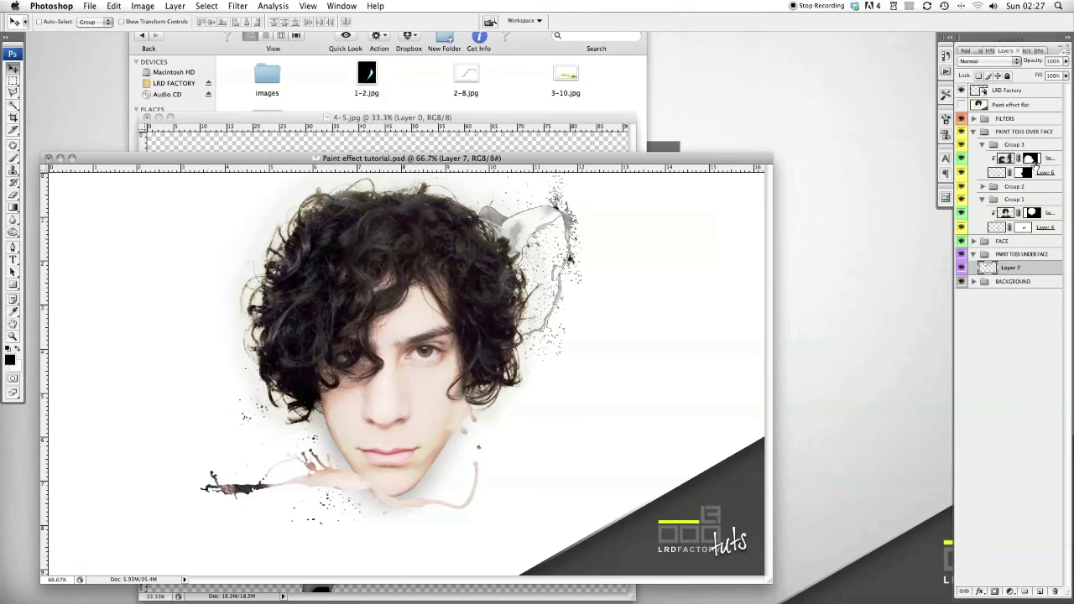
{"action": "left_click", "coordinate": [1047, 215]}
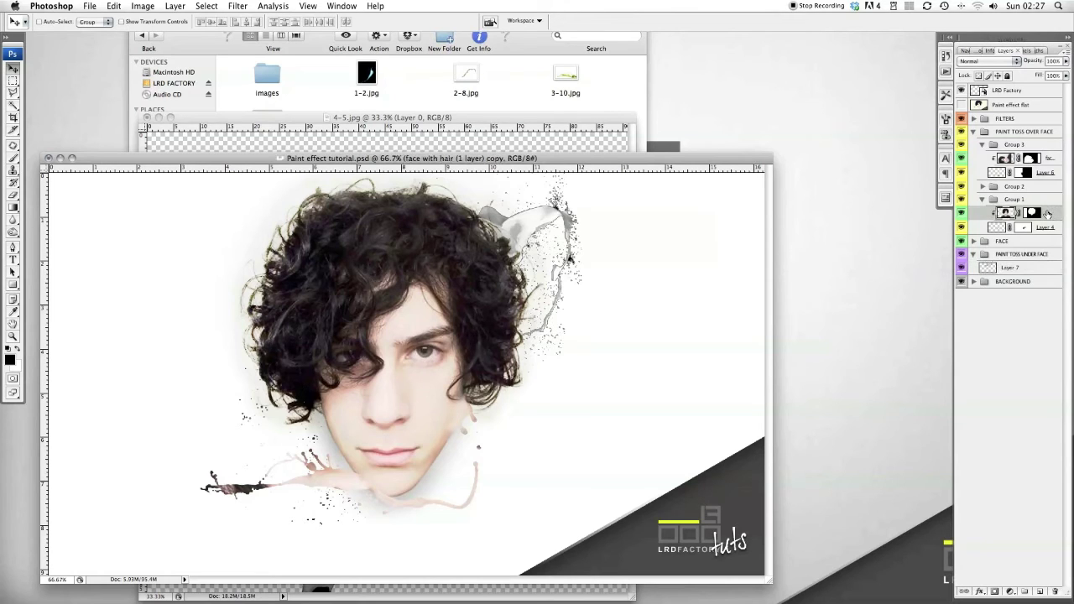
{"action": "left_click_drag", "start_coordinate": [1047, 215], "coordinate": [1032, 265]}
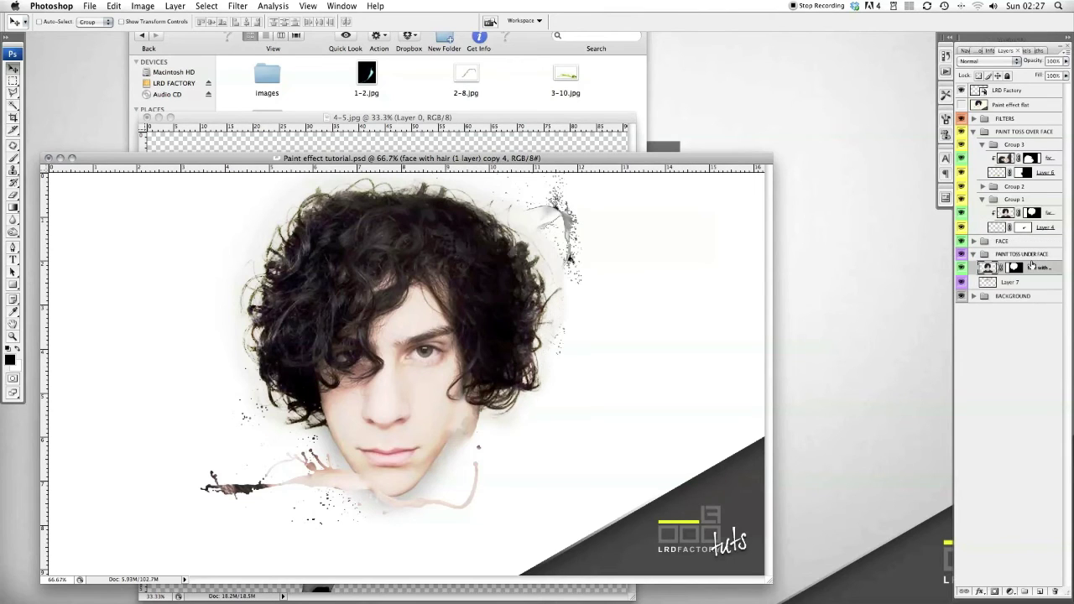
Clip the face copy to the white splash layer and shift it over the upper-right splash so dark hair texture fills it.
{"action": "left_click", "coordinate": [974, 132]}
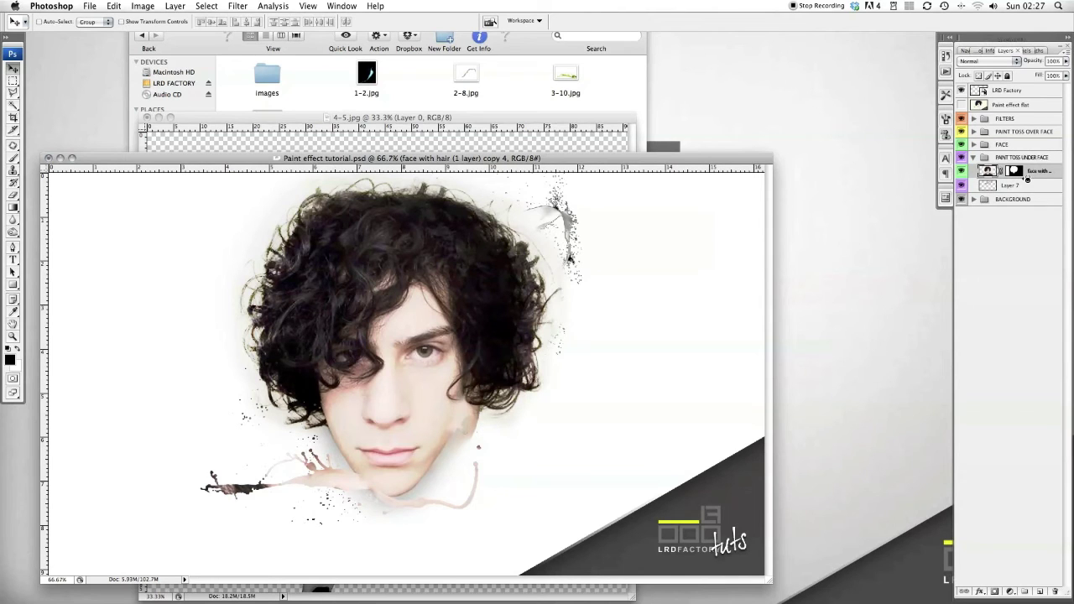
{"action": "left_click", "coordinate": [1027, 178], "text": "alt"}
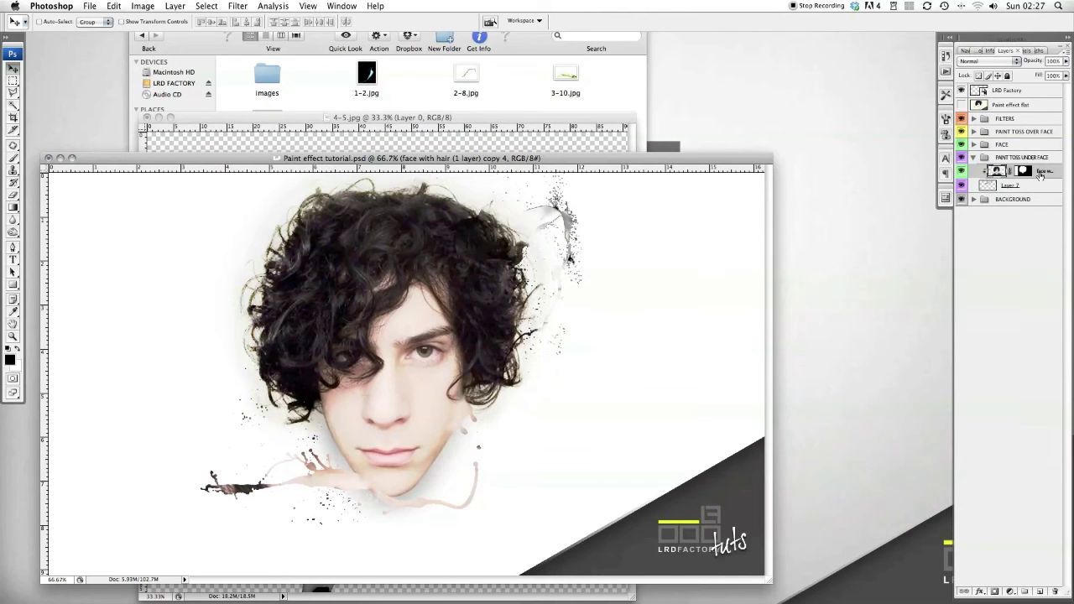
{"action": "key", "text": "super+t"}
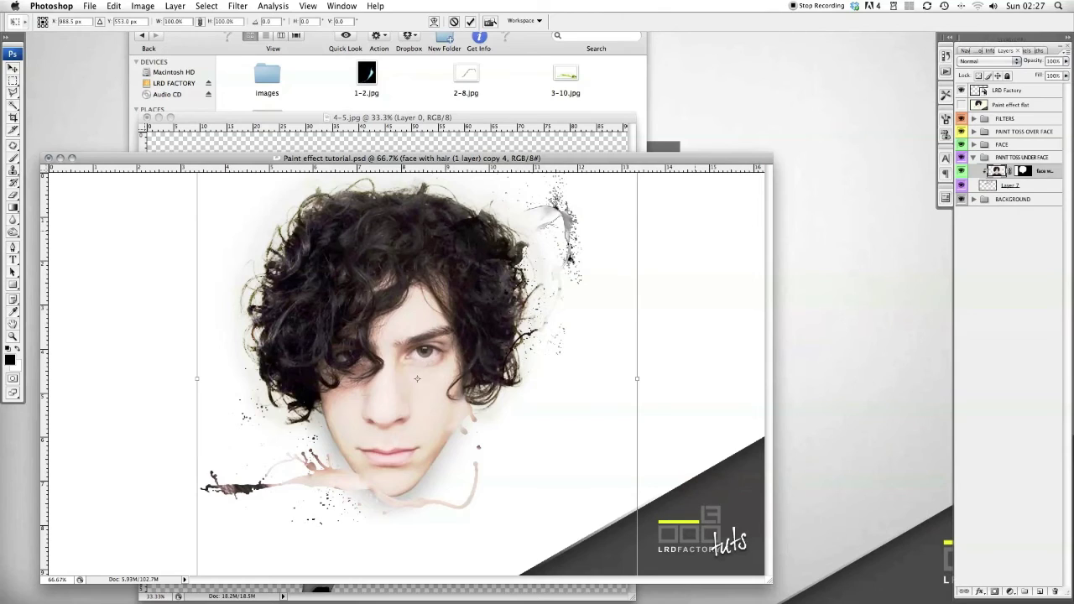
{"action": "left_click_drag", "start_coordinate": [359, 265], "coordinate": [437, 251]}
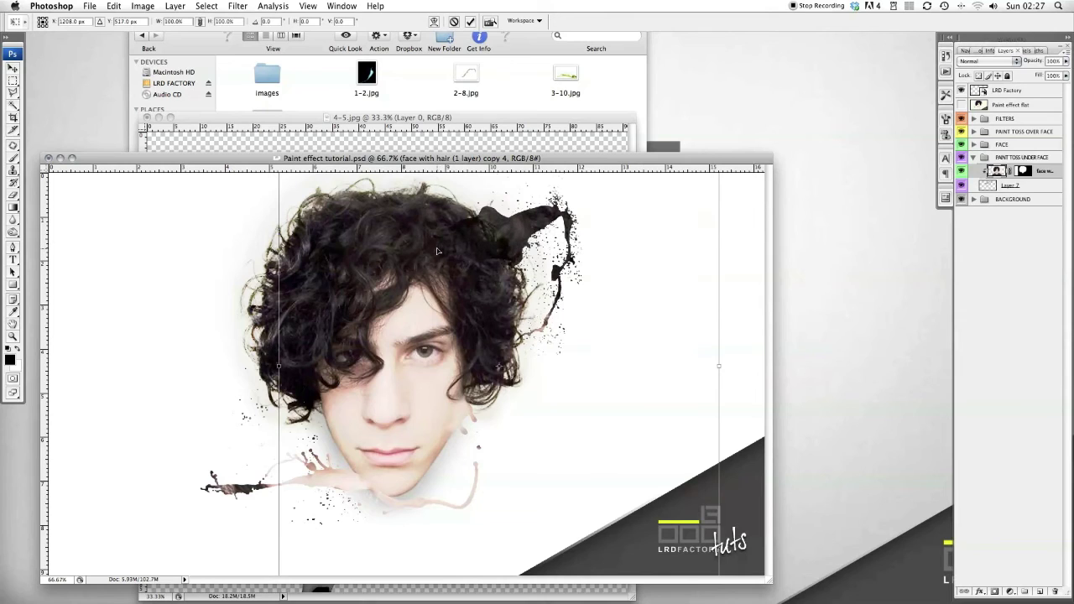
{"action": "key", "text": "Return"}
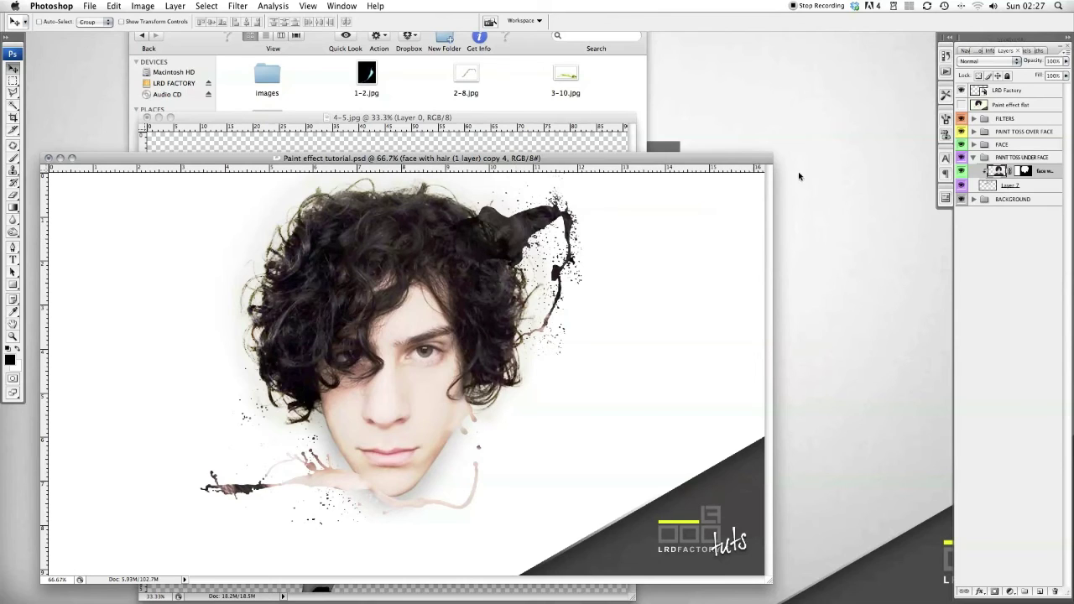
Close the 4-5.jpg splash document without saving it.
{"action": "left_click", "coordinate": [1056, 61]}
{"action": "type", "text": "93"}
{"action": "key", "text": "Return"}
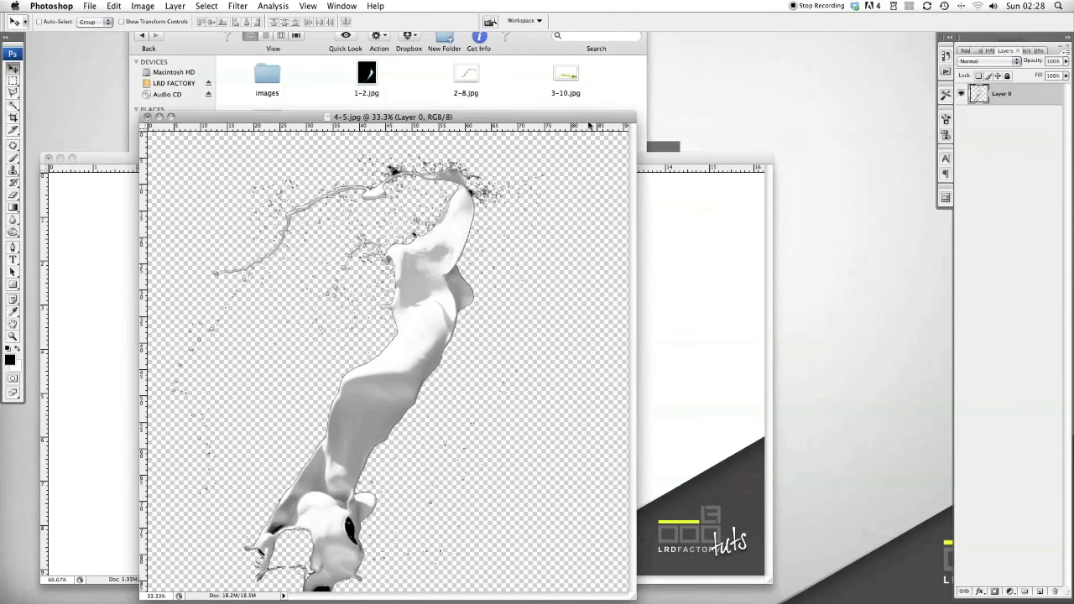
{"action": "left_click", "coordinate": [590, 127]}
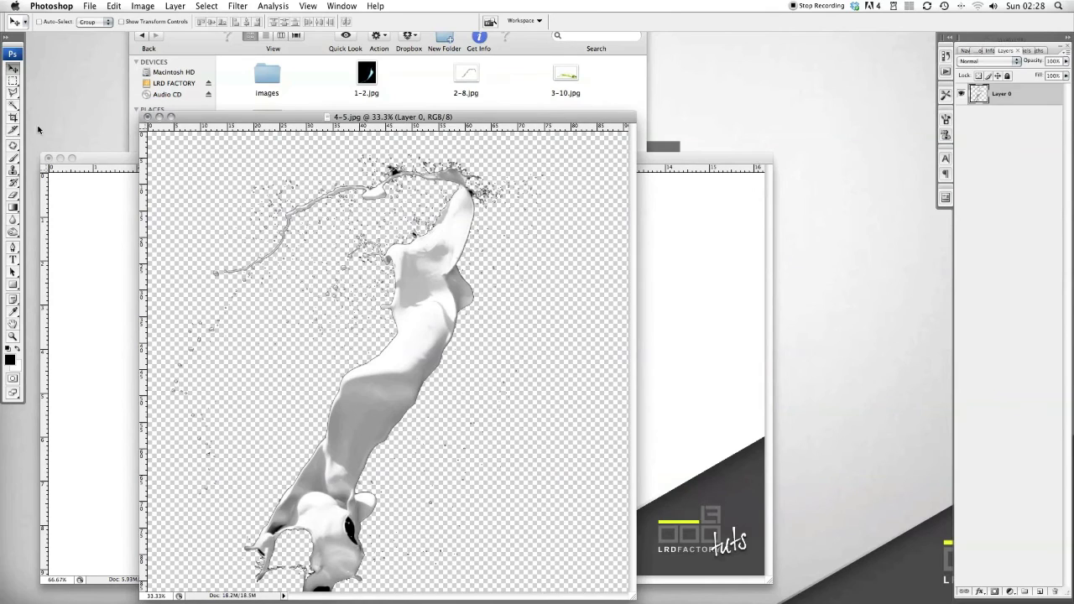
{"action": "left_click", "coordinate": [147, 117]}
{"action": "left_click", "coordinate": [481, 175]}
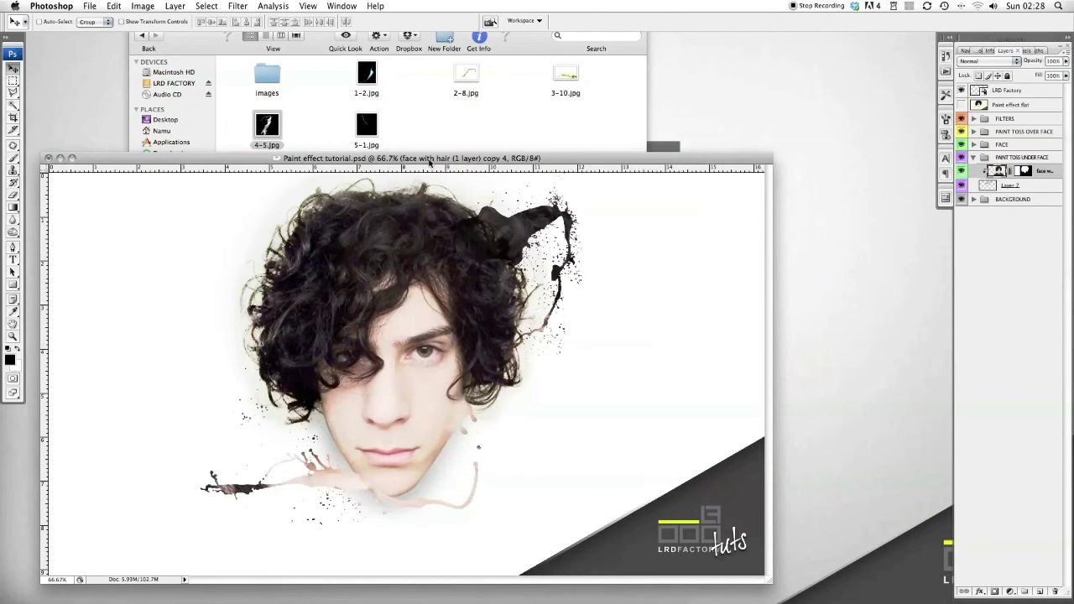
Open 5-1.jpg from the Paint tossing effect tut paints folder alongside the portrait document.
{"action": "key", "text": "super+1"}
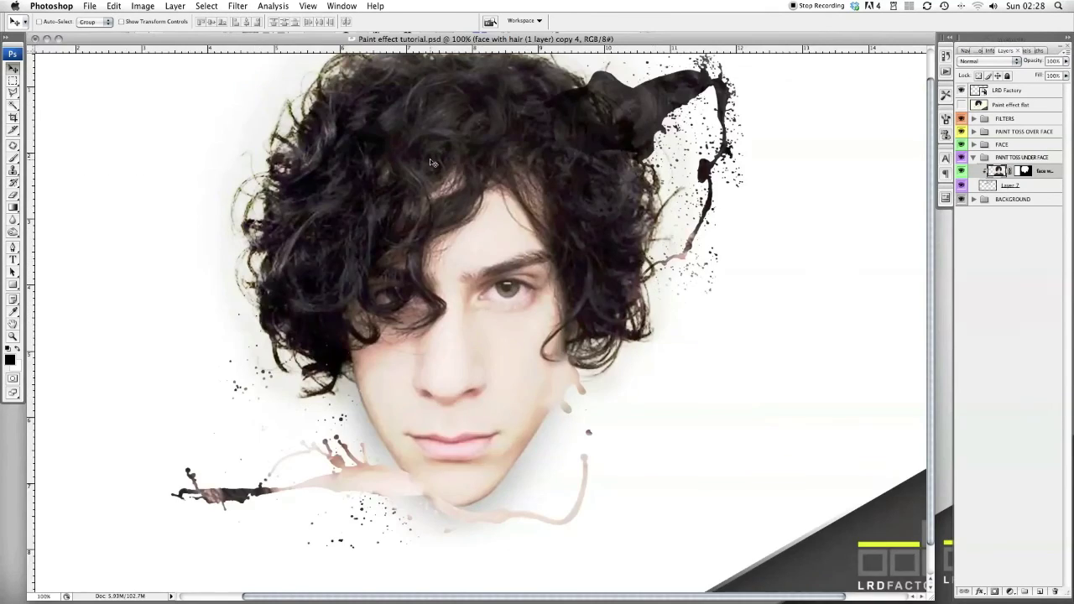
{"action": "key", "text": "super+minus"}
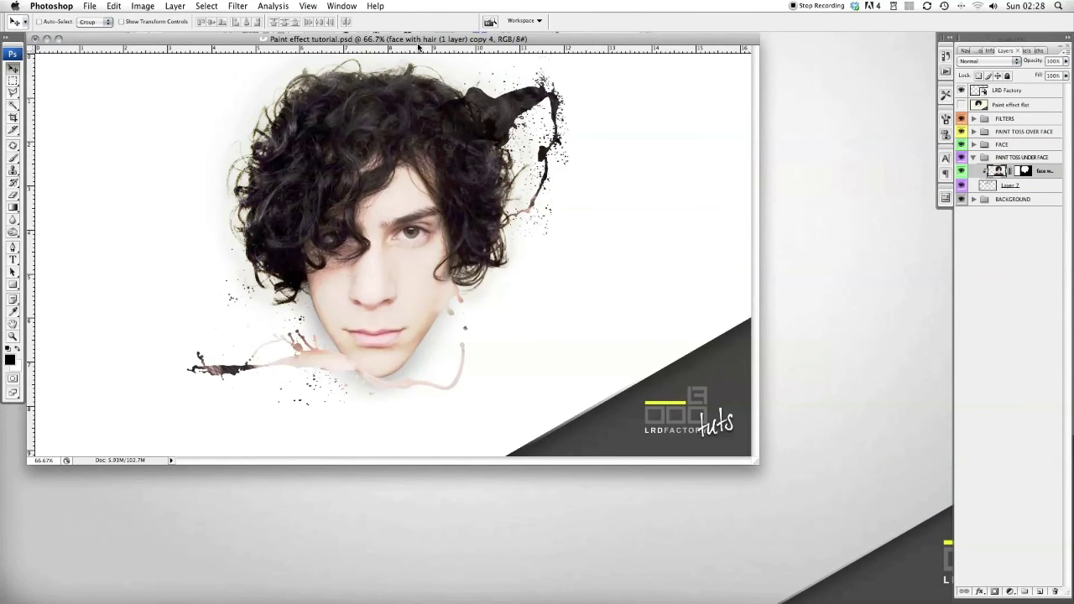
{"action": "left_click_drag", "start_coordinate": [418, 47], "coordinate": [443, 167]}
{"action": "left_click", "coordinate": [366, 125]}
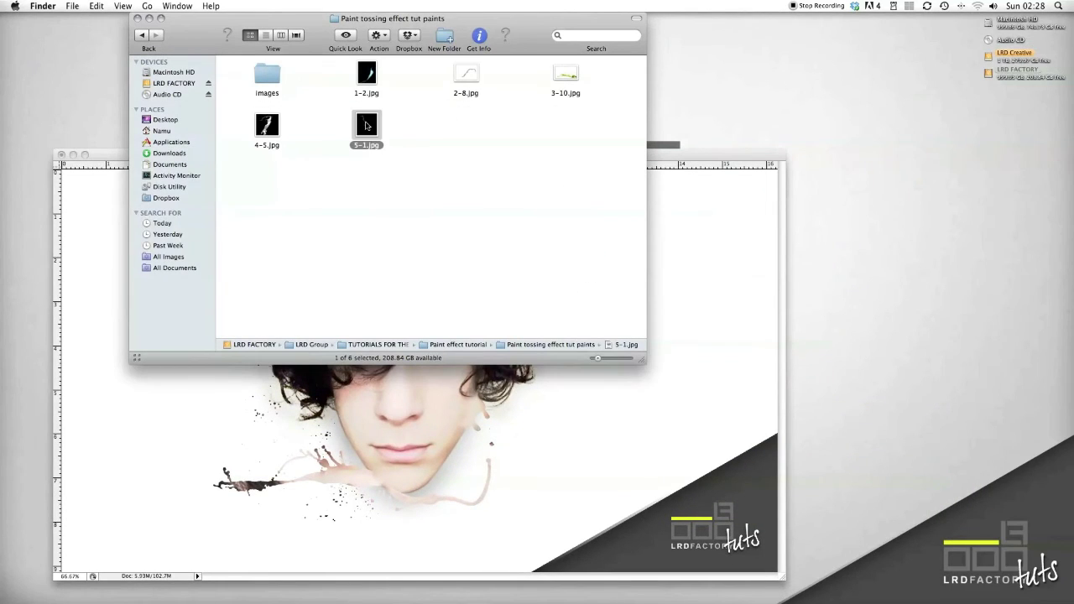
{"action": "left_click_drag", "start_coordinate": [366, 126], "coordinate": [530, 579]}
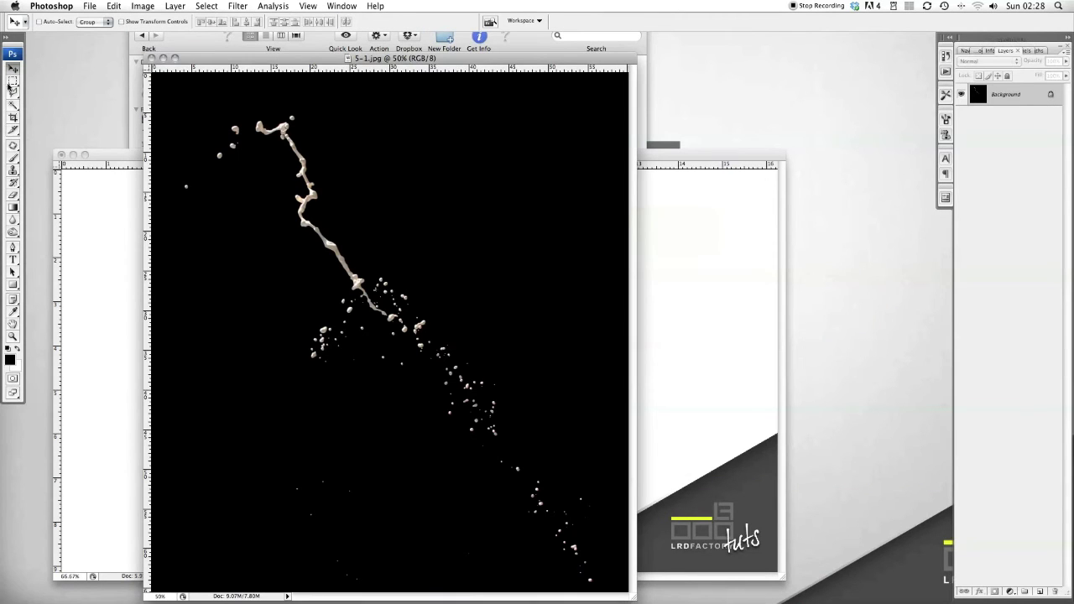
Convert the 5-1.jpg background to a normal layer, delete its black backdrop using the Magic Wand, and clear the selection.
{"action": "double_click", "coordinate": [1024, 99]}
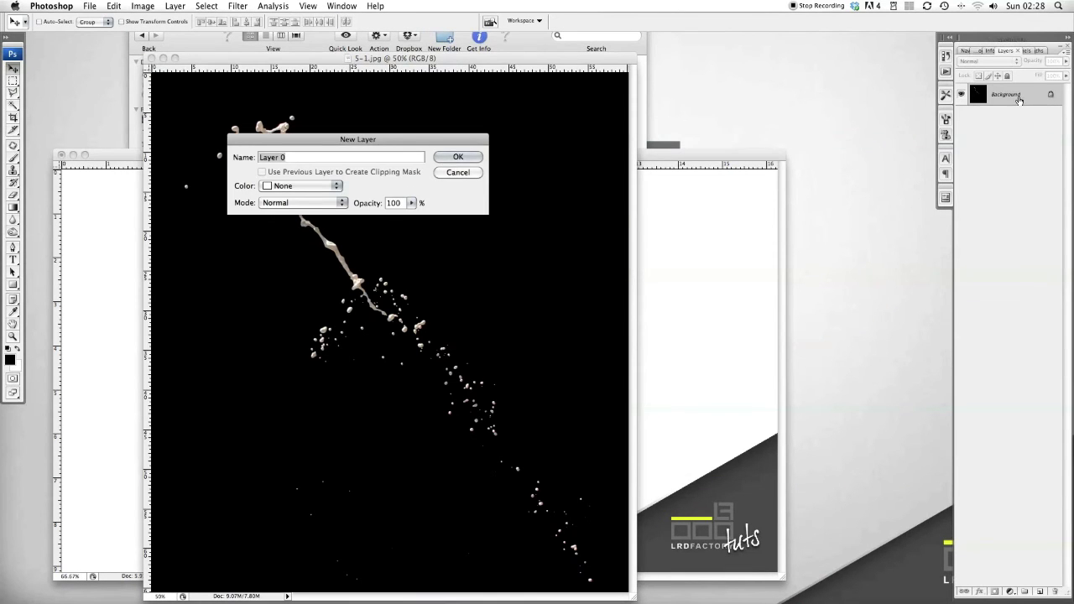
{"action": "key", "text": "Return"}
{"action": "left_click", "coordinate": [12, 104]}
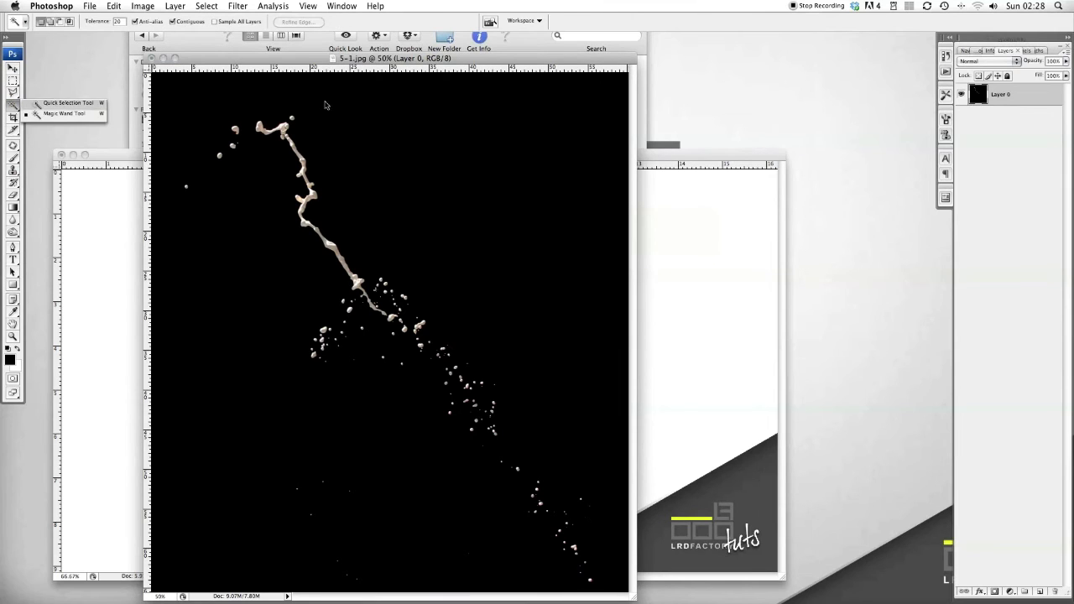
{"action": "left_click", "coordinate": [425, 109]}
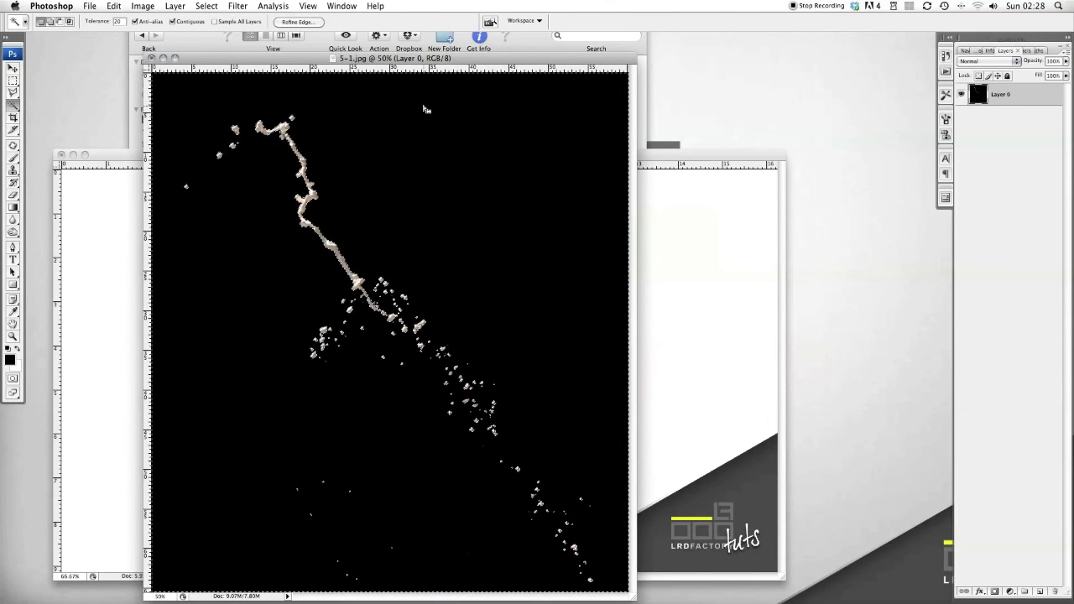
{"action": "key", "text": "Delete"}
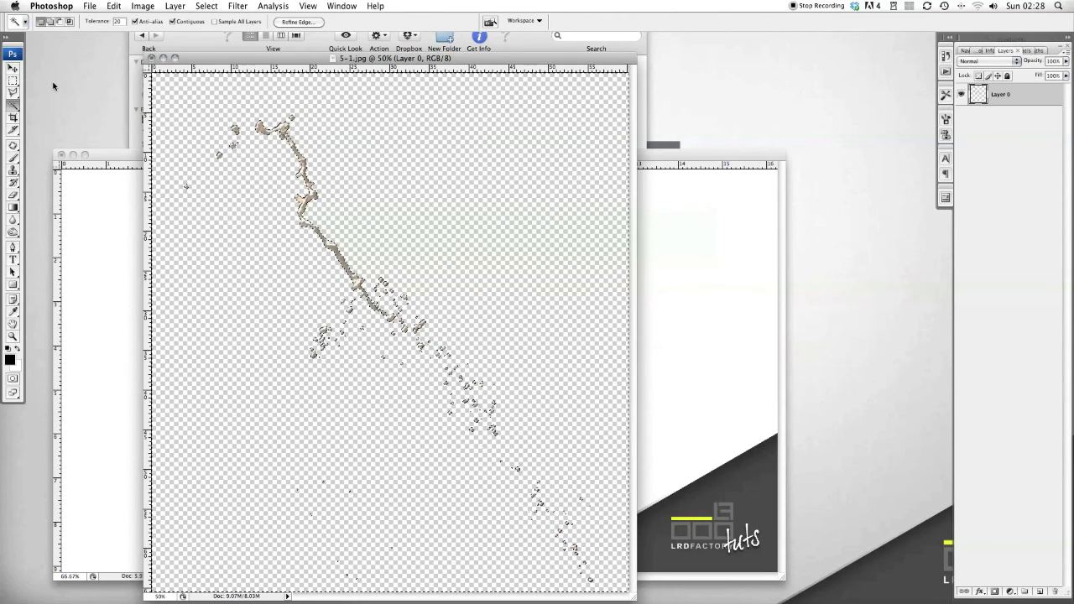
{"action": "key", "text": "v"}
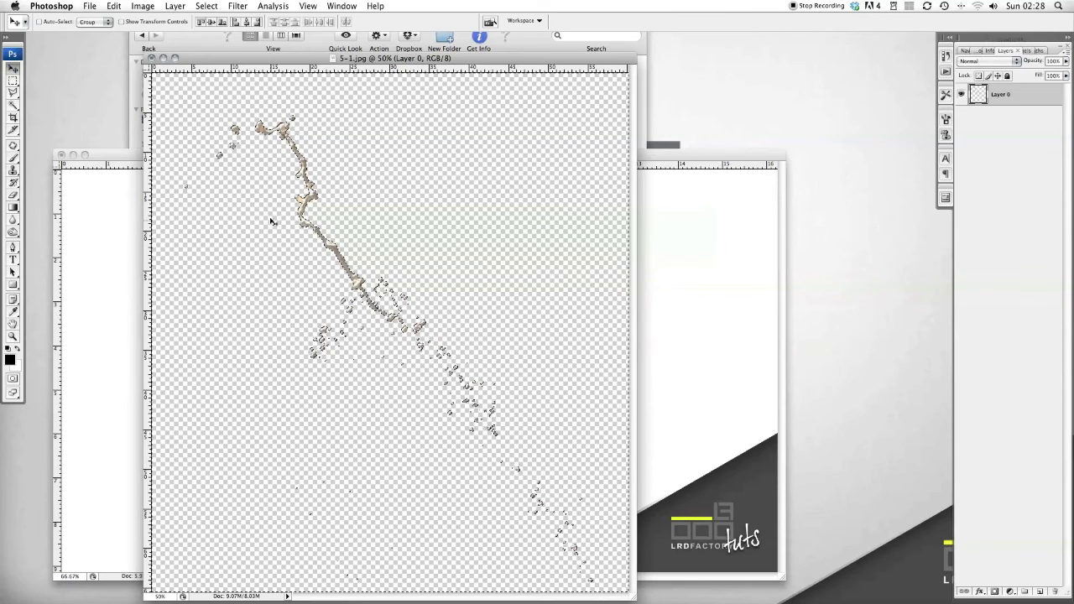
{"action": "left_click", "coordinate": [11, 82]}
{"action": "left_click", "coordinate": [51, 77]}
{"action": "key", "text": "super+d"}
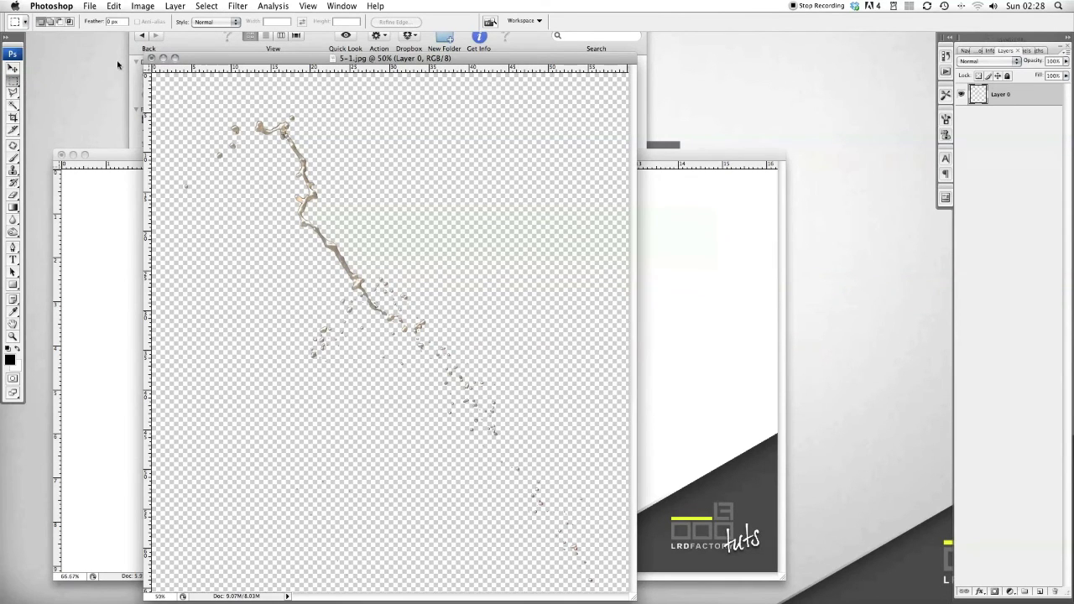
Copy the cut-out droplet splash into PAINT TOSS UNDER FACE and put it and the earlier splash with its face copy in separate groups.
{"action": "left_click", "coordinate": [13, 68]}
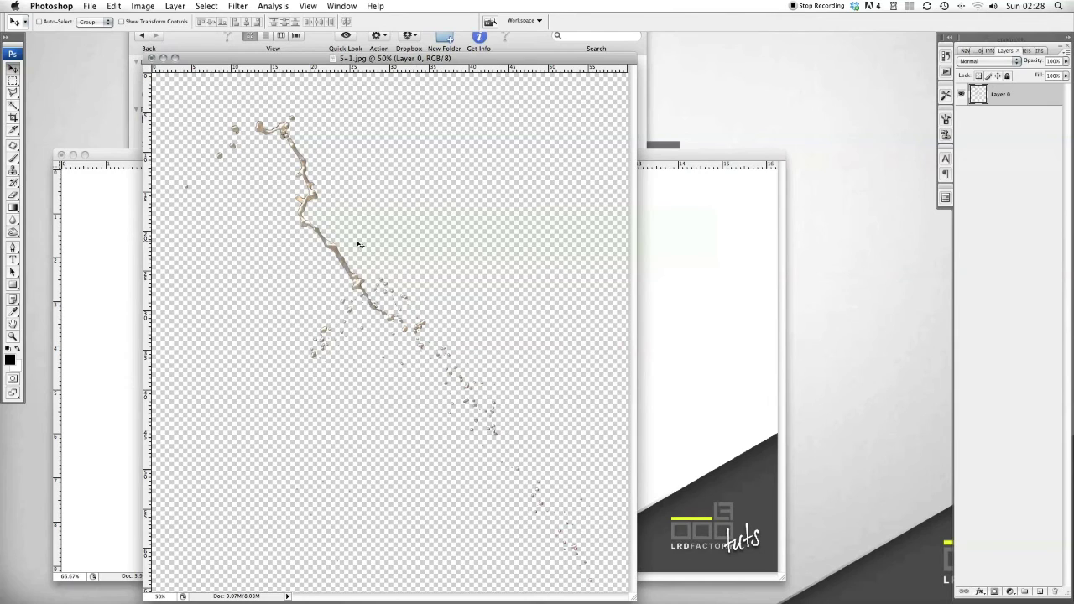
{"action": "left_click_drag", "start_coordinate": [358, 244], "coordinate": [661, 277]}
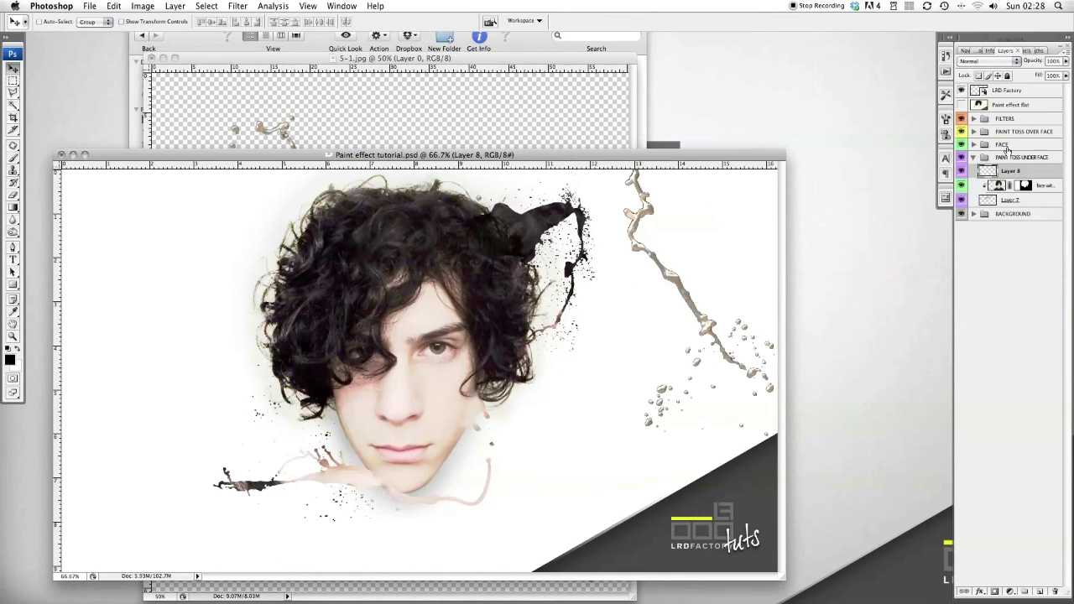
{"action": "key", "text": "super+g"}
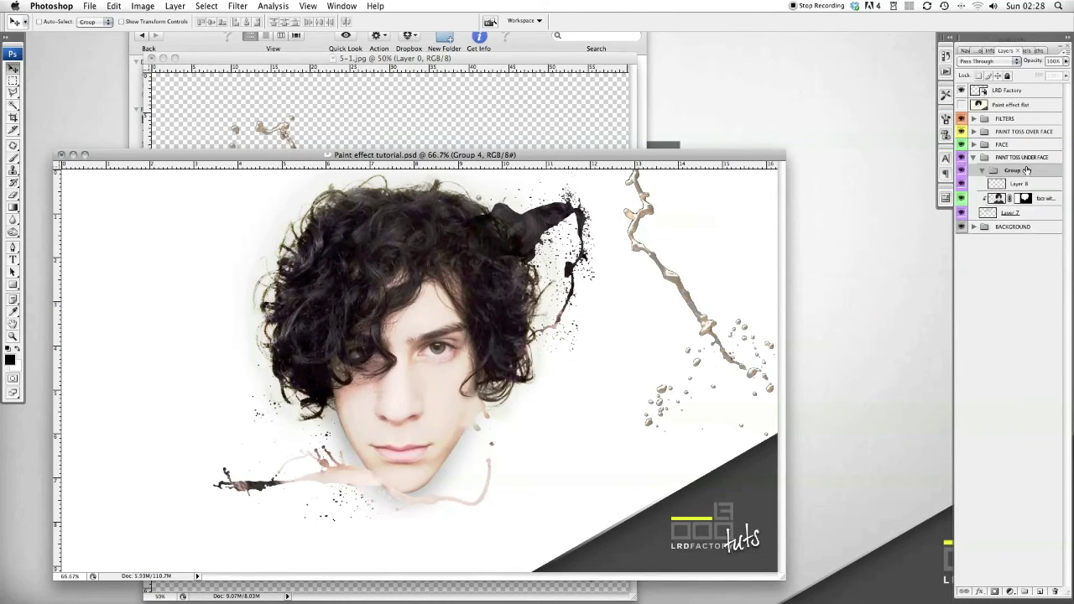
{"action": "left_click_drag", "start_coordinate": [1035, 186], "coordinate": [1031, 199]}
{"action": "key", "text": "super+g"}
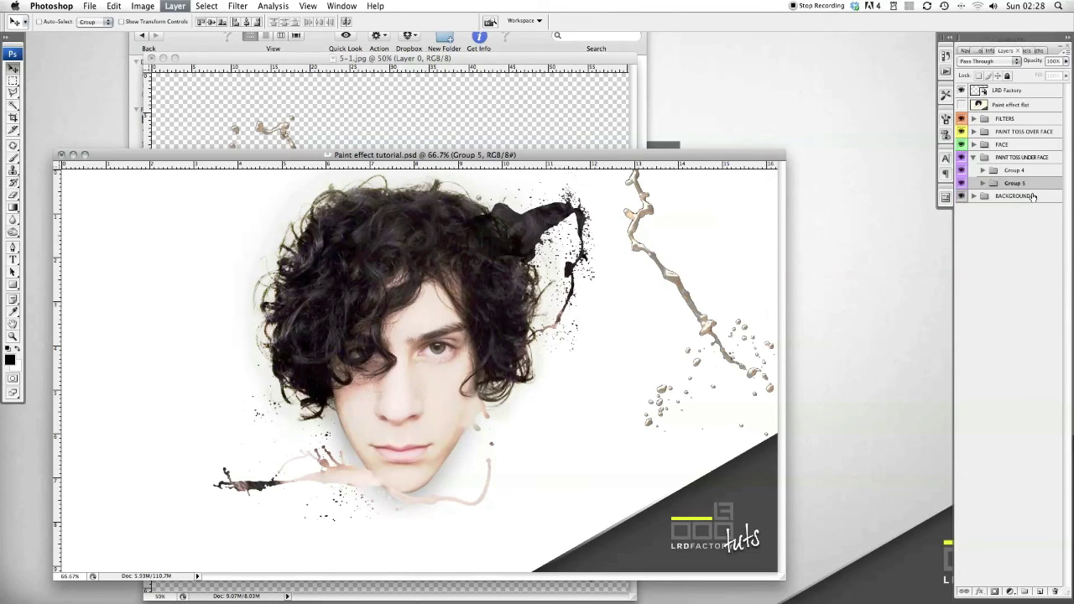
Free-transform the droplet splash to 61.5%, rotating it counterclockwise until it runs roughly horizontally below the chin.
{"action": "left_click", "coordinate": [983, 170]}
{"action": "left_click", "coordinate": [1022, 183]}
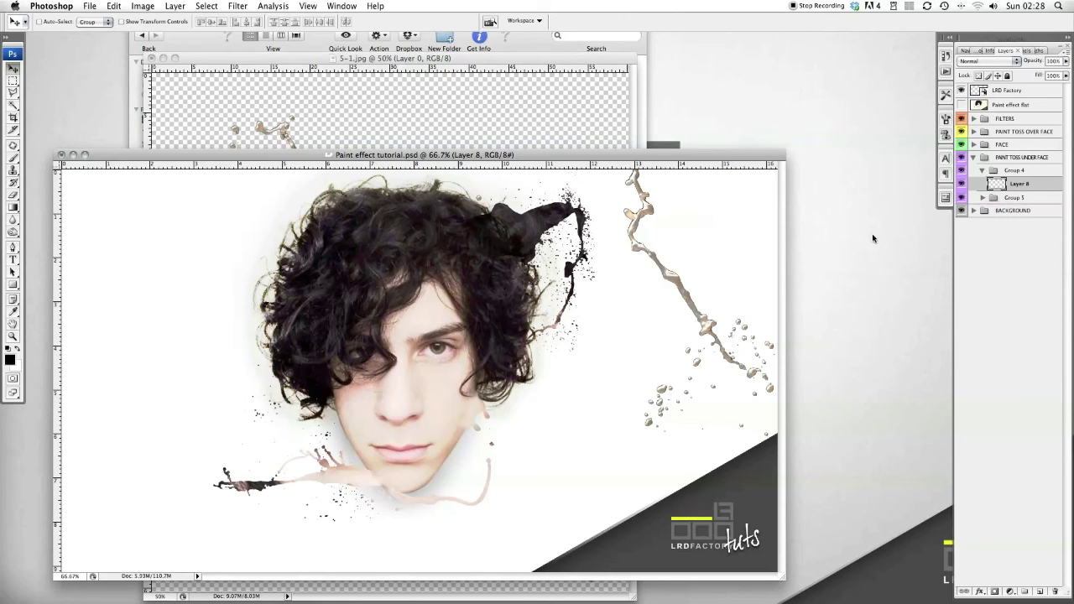
{"action": "key", "text": "super+t"}
{"action": "left_click_drag", "start_coordinate": [647, 243], "coordinate": [449, 410]}
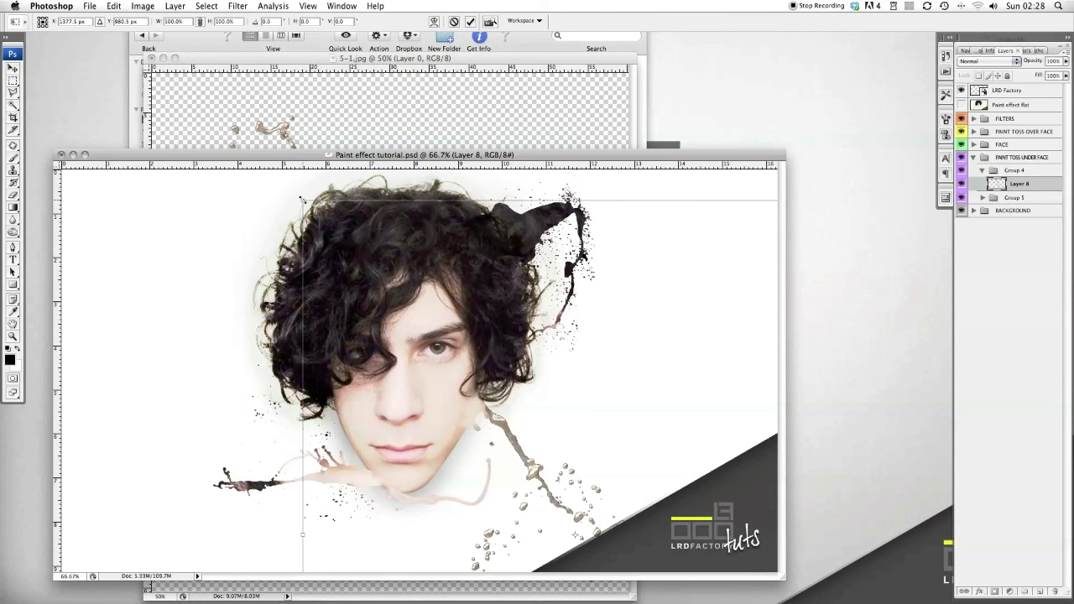
{"action": "left_click_drag", "start_coordinate": [301, 200], "coordinate": [512, 457]}
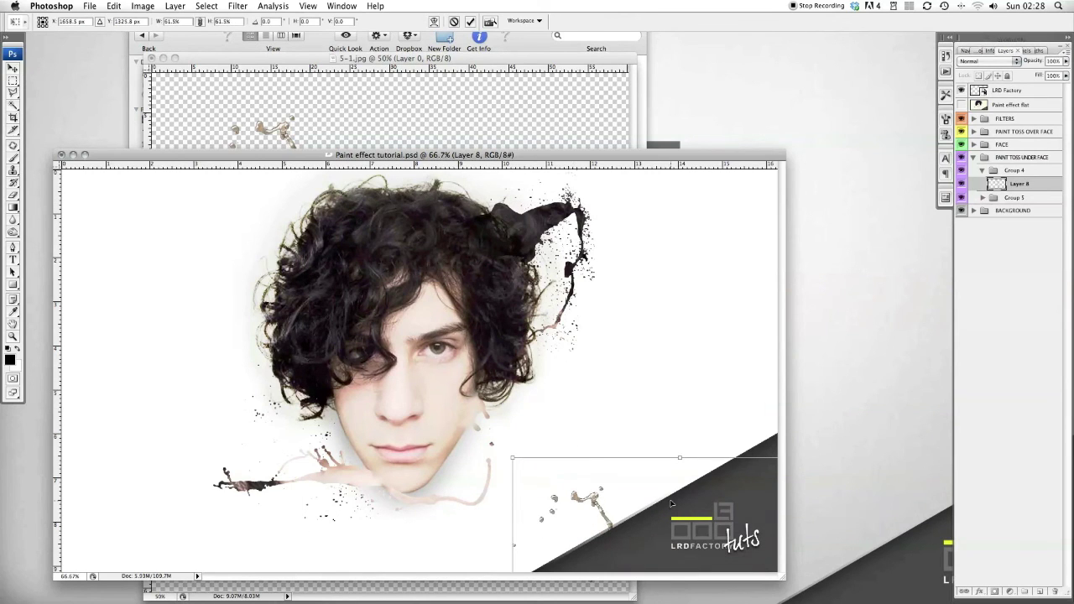
{"action": "mouse_move", "coordinate": [671, 503]}
{"action": "left_mouse_down"}
{"action": "mouse_move", "coordinate": [392, 369]}
{"action": "mouse_move", "coordinate": [405, 352]}
{"action": "left_mouse_up"}
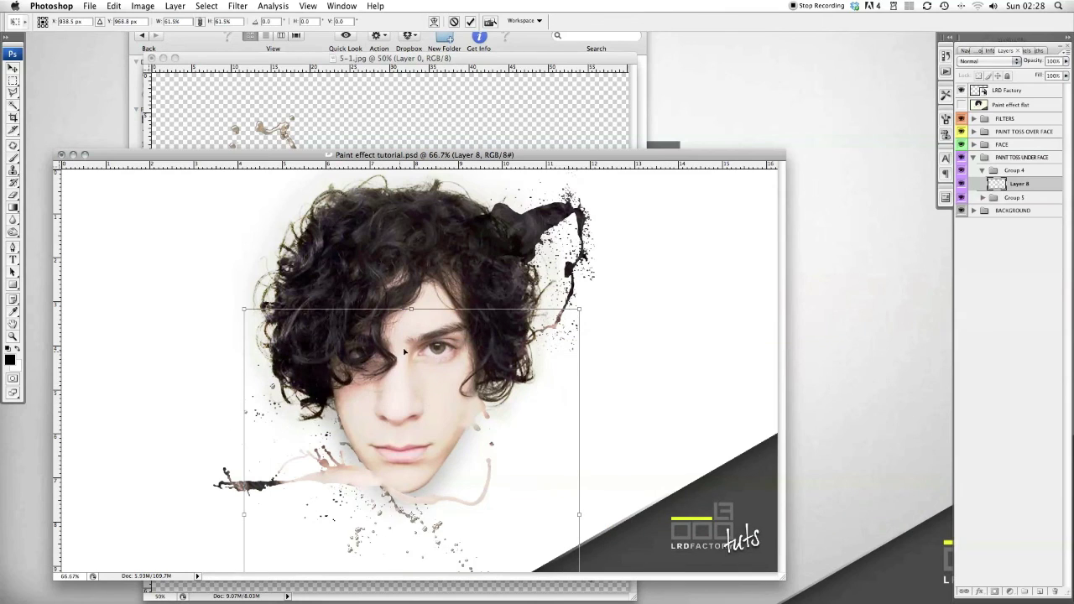
{"action": "mouse_move", "coordinate": [615, 309]}
{"action": "left_mouse_down"}
{"action": "mouse_move", "coordinate": [579, 251]}
{"action": "mouse_move", "coordinate": [512, 226]}
{"action": "mouse_move", "coordinate": [418, 291]}
{"action": "mouse_move", "coordinate": [351, 292]}
{"action": "mouse_move", "coordinate": [392, 299]}
{"action": "left_mouse_up"}
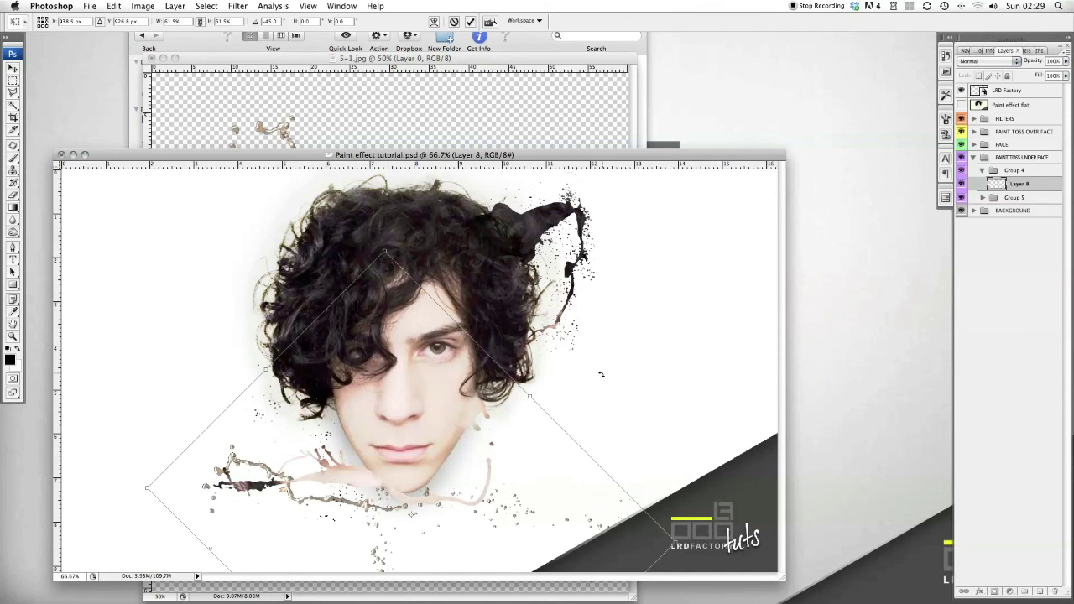
{"action": "left_click_drag", "start_coordinate": [601, 374], "coordinate": [569, 363]}
{"action": "key", "text": "Return"}
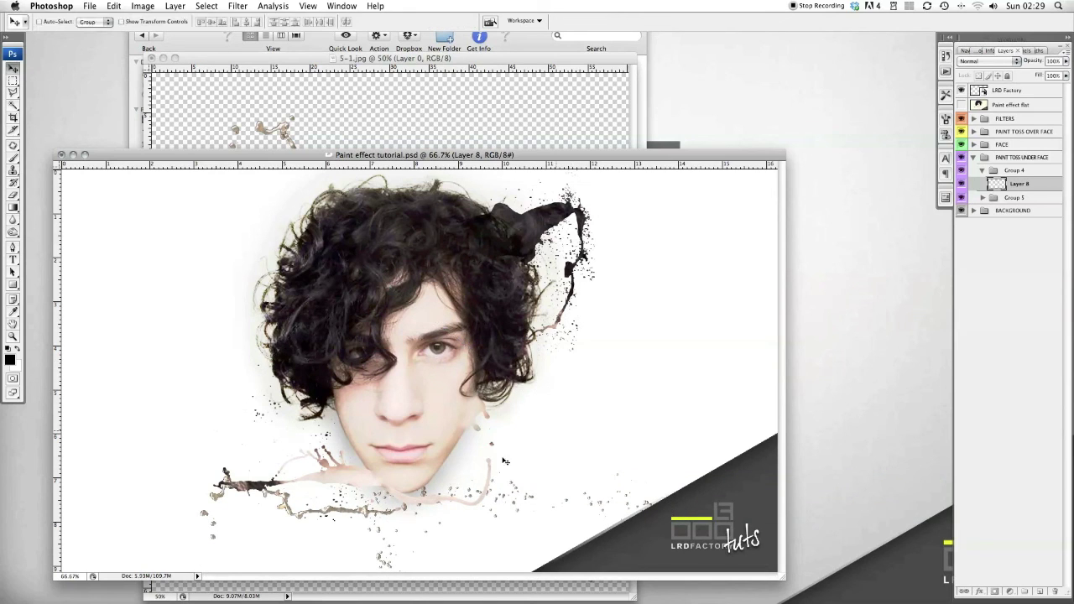
Scale the droplet splash to about 87.4% and position it behind the chin with its droplets trailing to the right.
{"action": "mouse_move", "coordinate": [377, 503]}
{"action": "left_mouse_down"}
{"action": "mouse_move", "coordinate": [470, 452]}
{"action": "mouse_move", "coordinate": [455, 457]}
{"action": "left_mouse_up"}
{"action": "key", "text": "ctrl+t"}
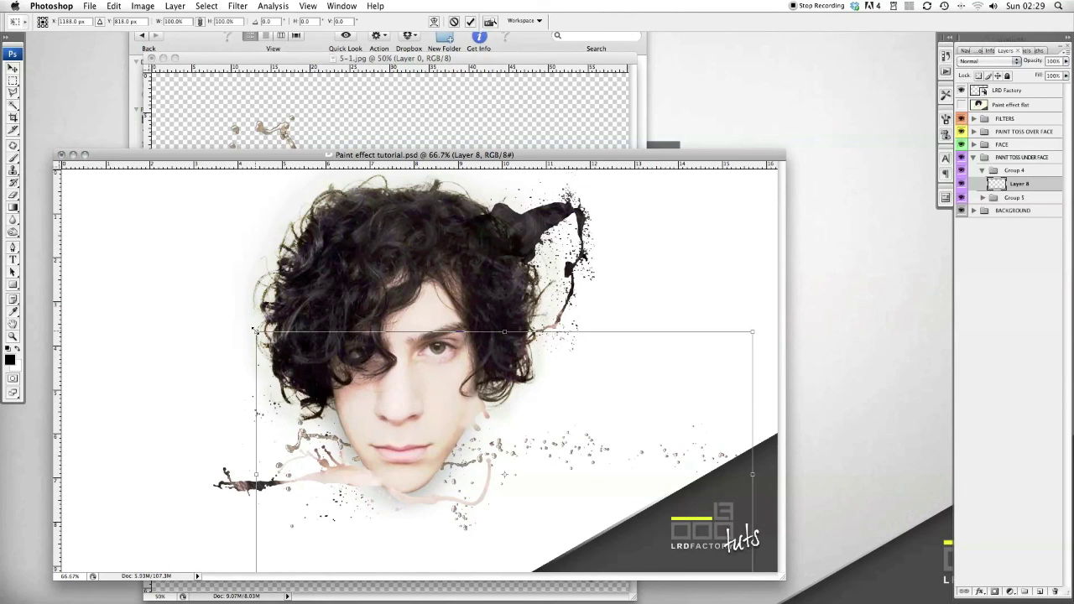
{"action": "left_click_drag", "start_coordinate": [255, 330], "coordinate": [311, 376]}
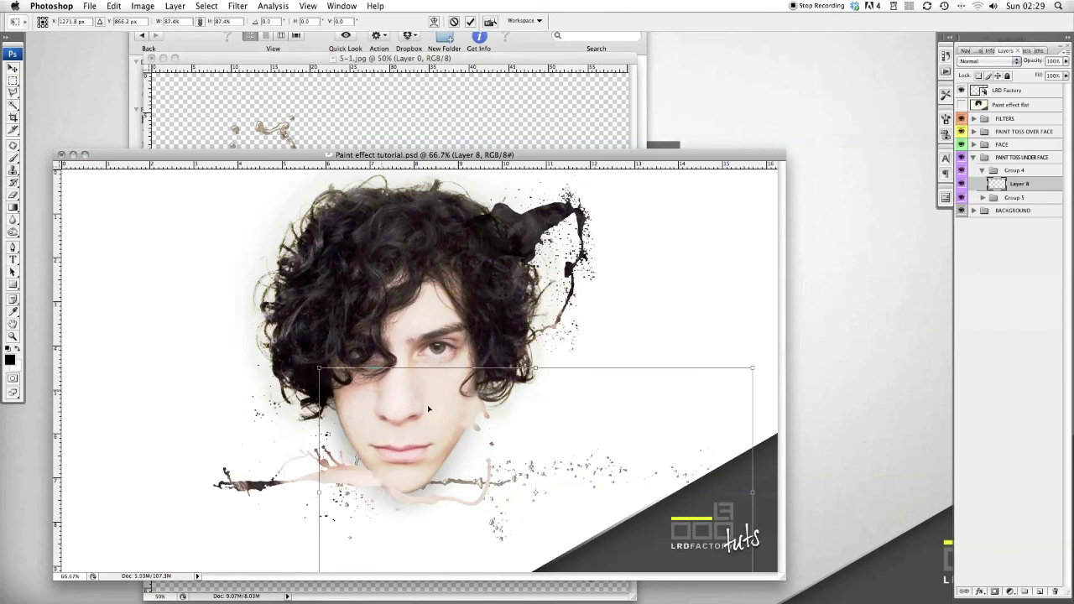
{"action": "key", "text": "Return"}
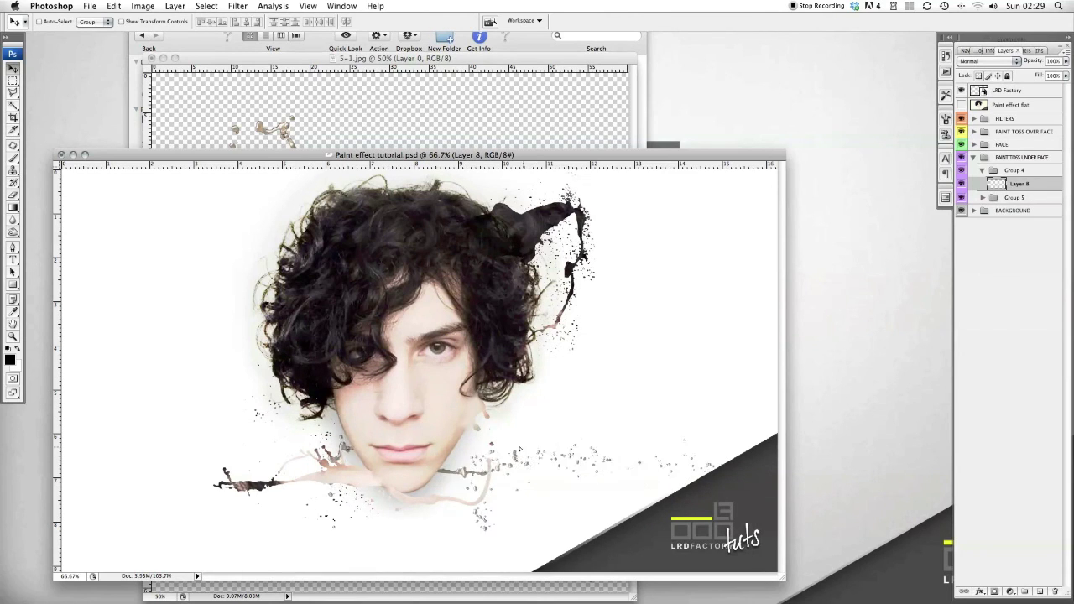
{"action": "left_click_drag", "start_coordinate": [524, 445], "coordinate": [519, 447]}
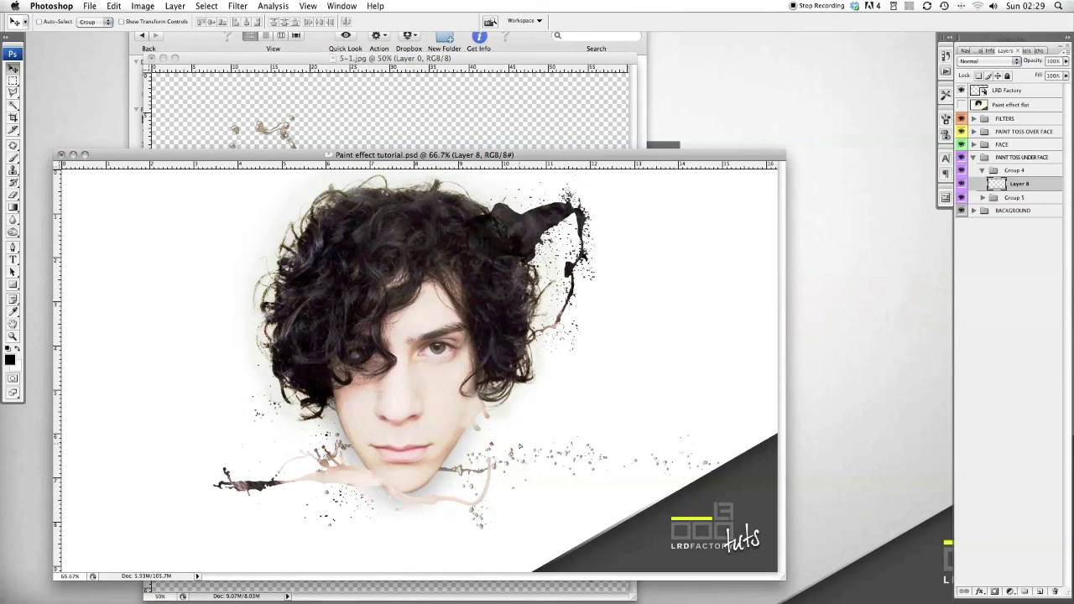
{"action": "left_click_drag", "start_coordinate": [519, 447], "coordinate": [506, 446]}
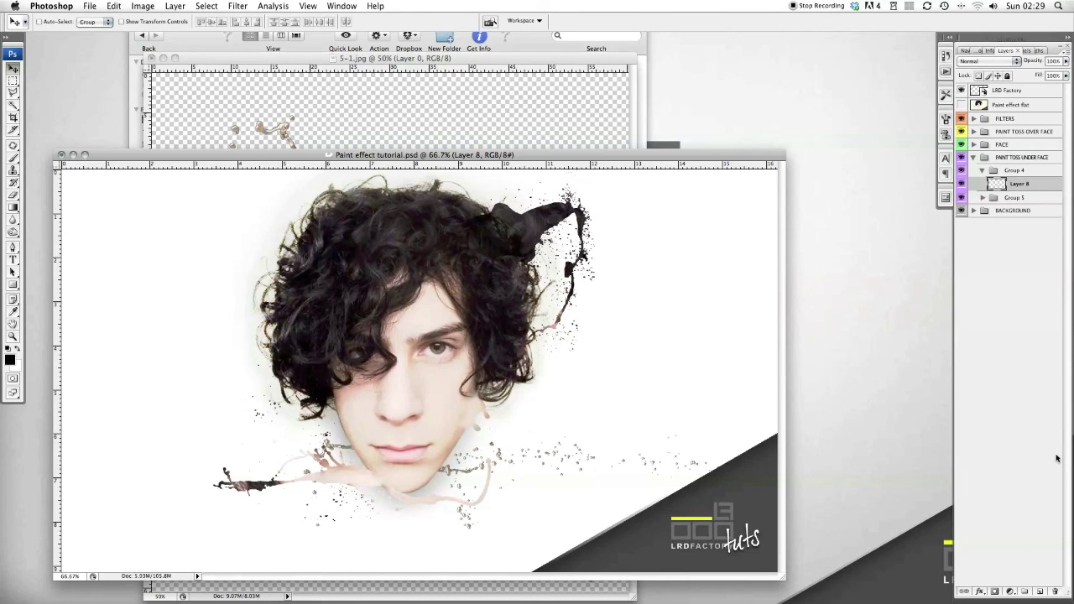
Add a layer mask to the droplet splash and apply an inverted gradient so only the part right of the chin shows.
{"action": "left_click", "coordinate": [995, 591]}
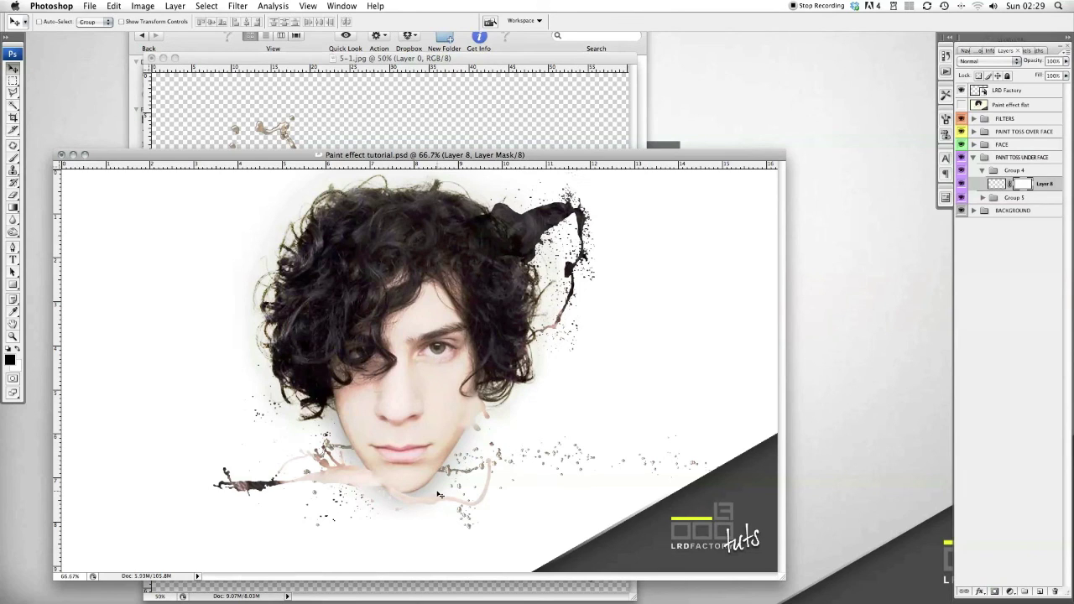
{"action": "left_click", "coordinate": [13, 206]}
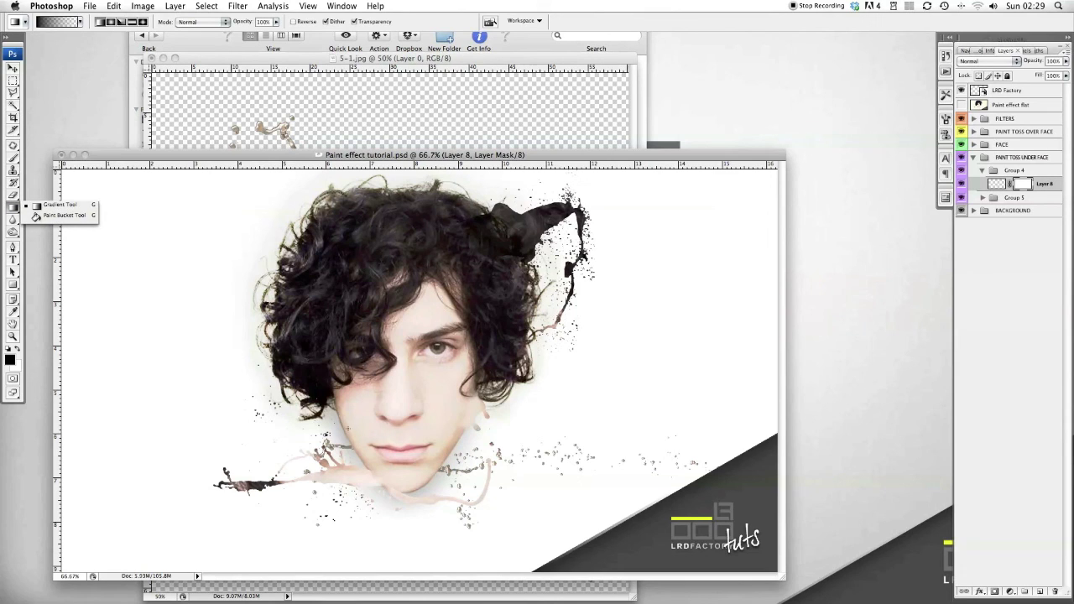
{"action": "left_click", "coordinate": [401, 470]}
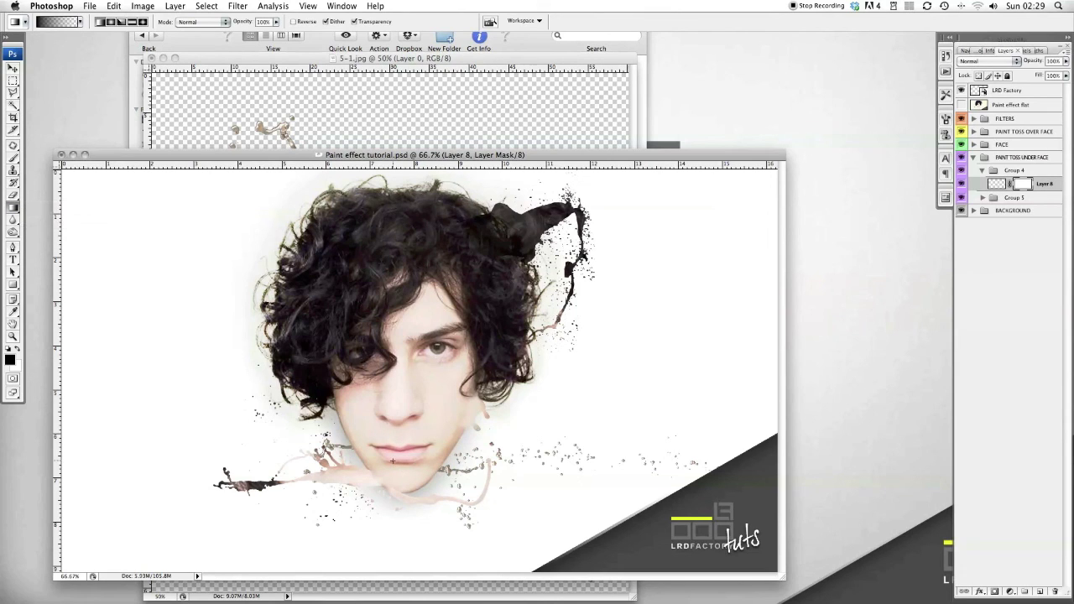
{"action": "key", "text": "super+i"}
Duplicate the masked face copy from Group 5 into Group 4 above the droplet splash and clip it to the splash.
{"action": "left_click", "coordinate": [983, 198]}
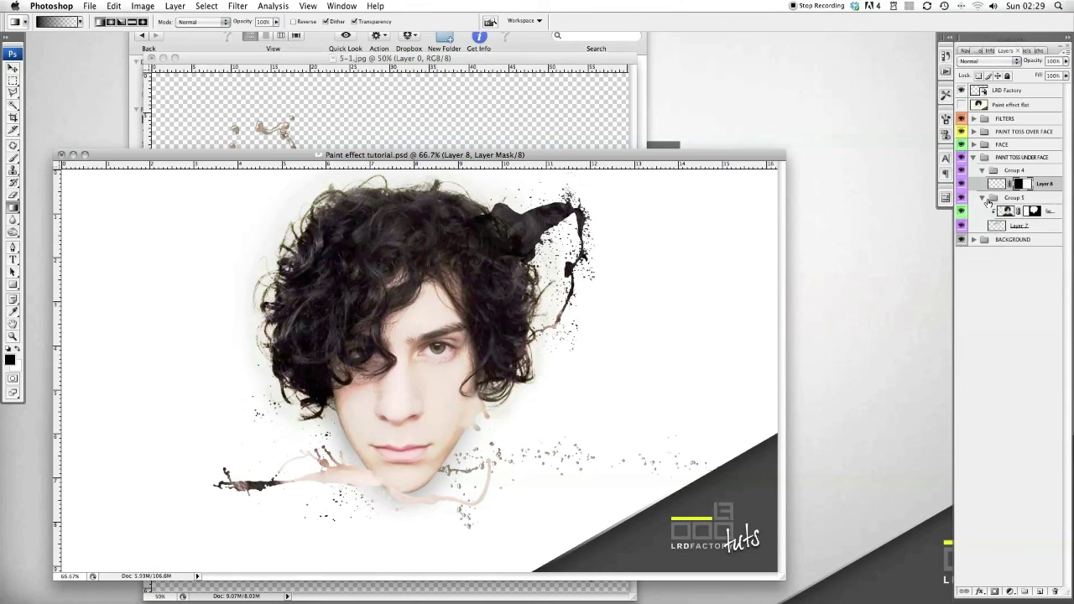
{"action": "left_click", "coordinate": [1049, 213]}
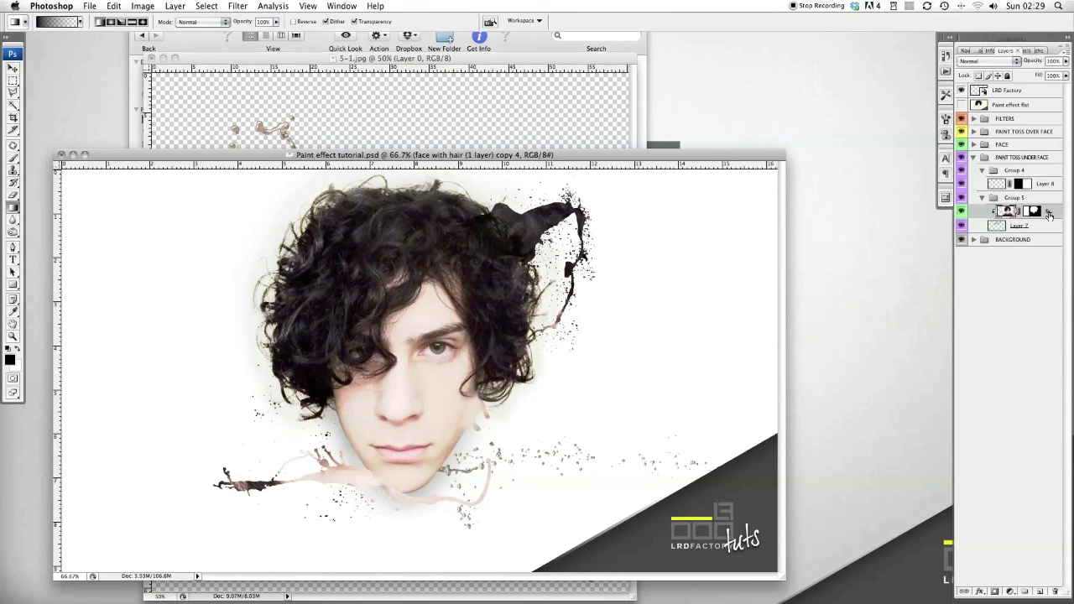
{"action": "left_click_drag", "start_coordinate": [1049, 214], "coordinate": [1045, 188]}
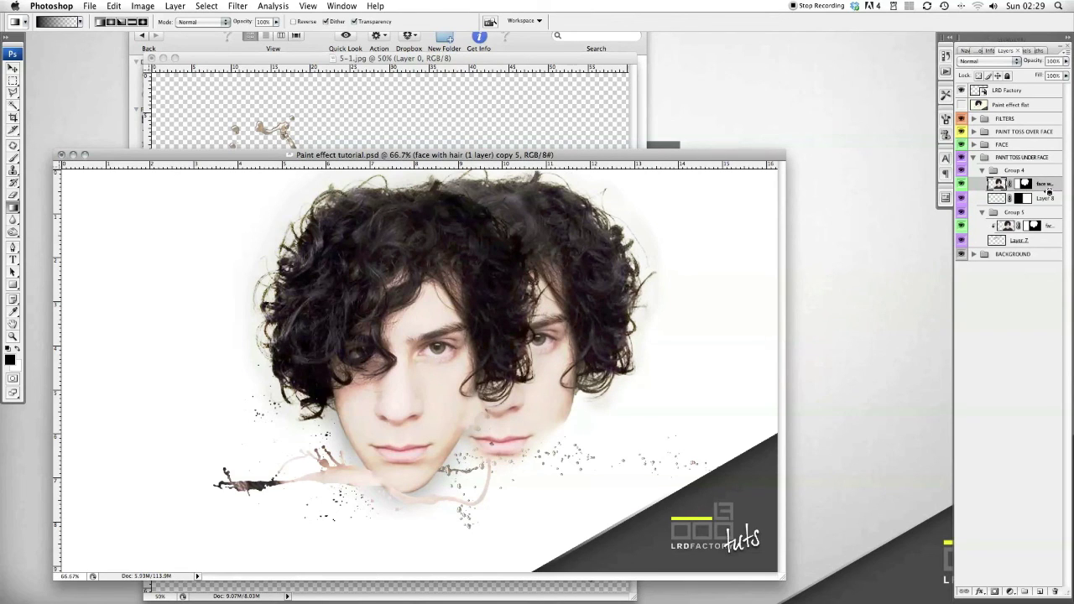
{"action": "left_click", "coordinate": [1048, 192], "text": "alt"}
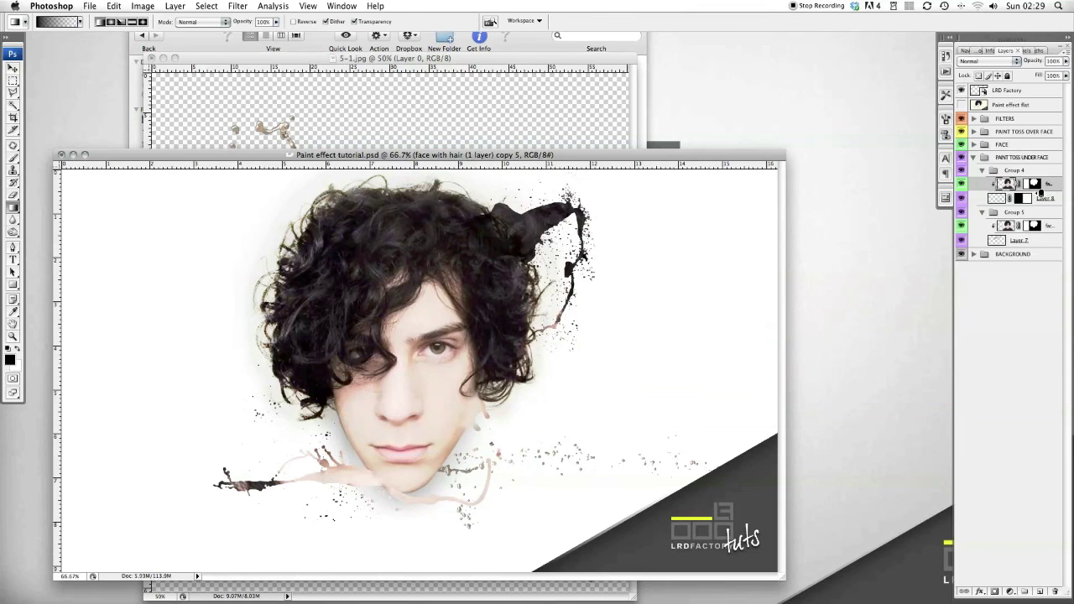
Free-transform the clipped face copy, rotating it 90° clockwise so dark hair texture fills the droplets.
{"action": "key", "text": "super+t"}
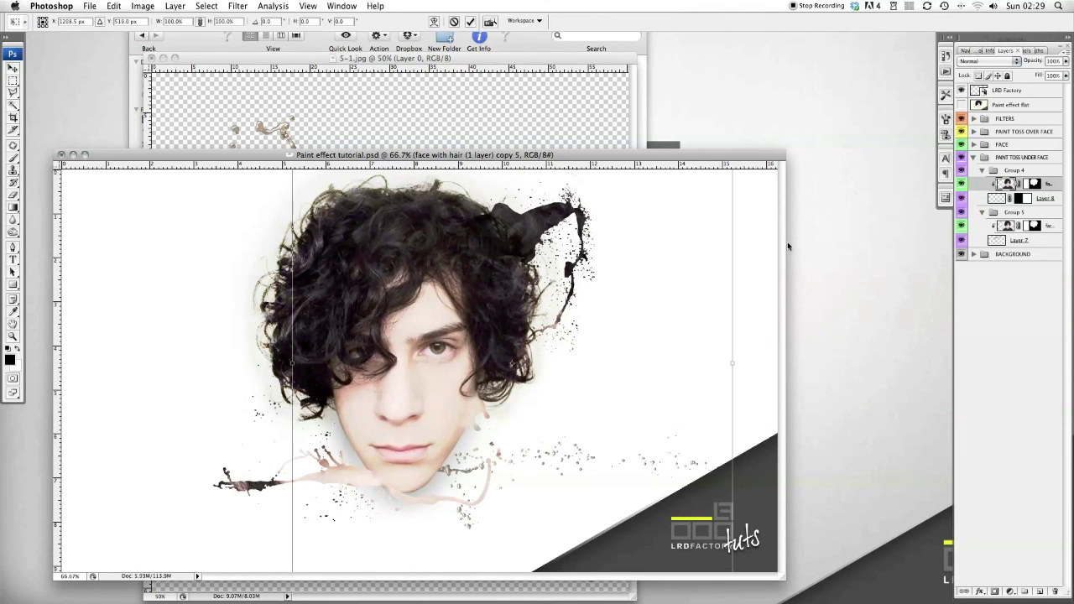
{"action": "left_click_drag", "start_coordinate": [765, 297], "coordinate": [544, 495]}
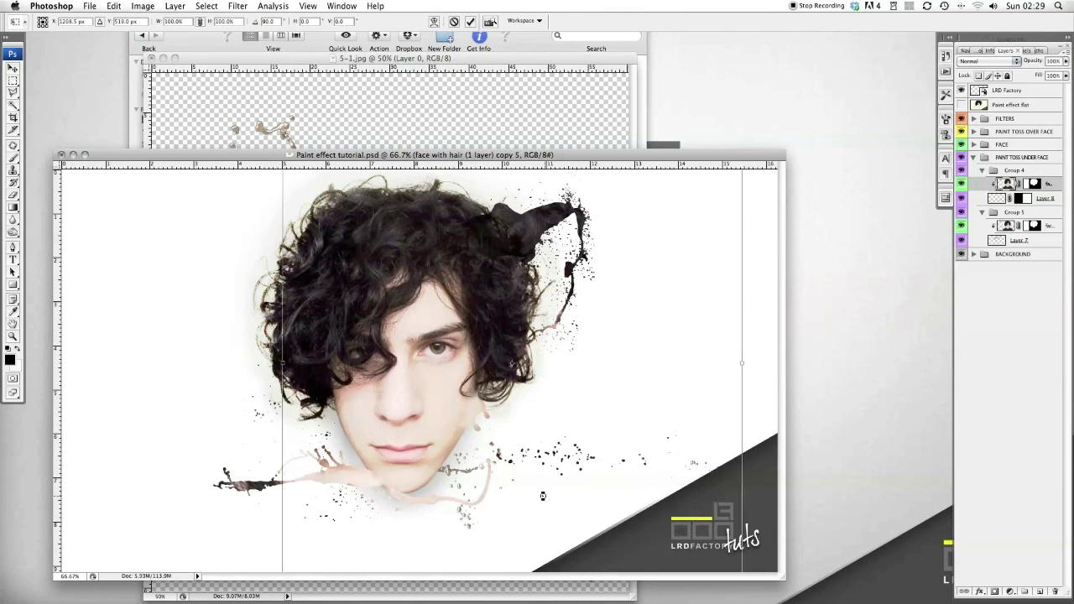